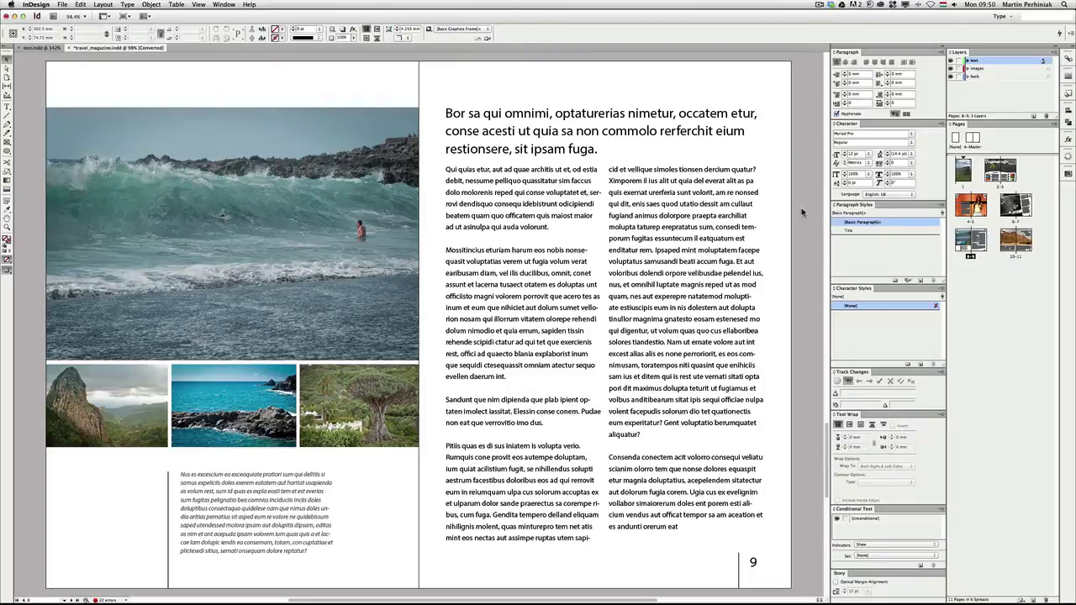
Step: Open the page 9 body text in the Story Editor, then enlarge its window and place it over the photos
{"action": "left_click", "coordinate": [521, 222]}
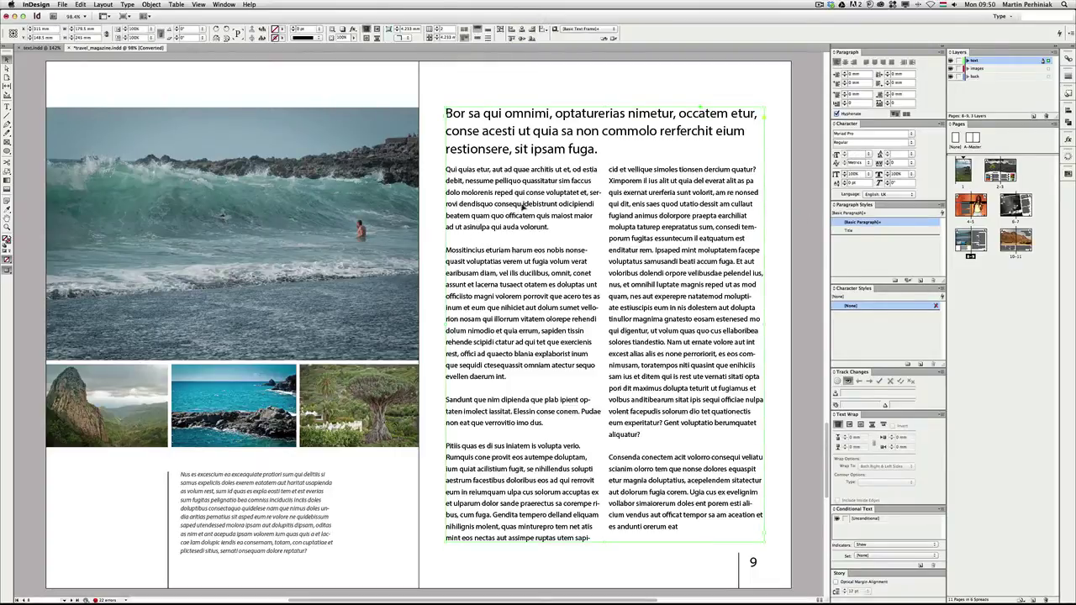
{"action": "double_click", "coordinate": [507, 203]}
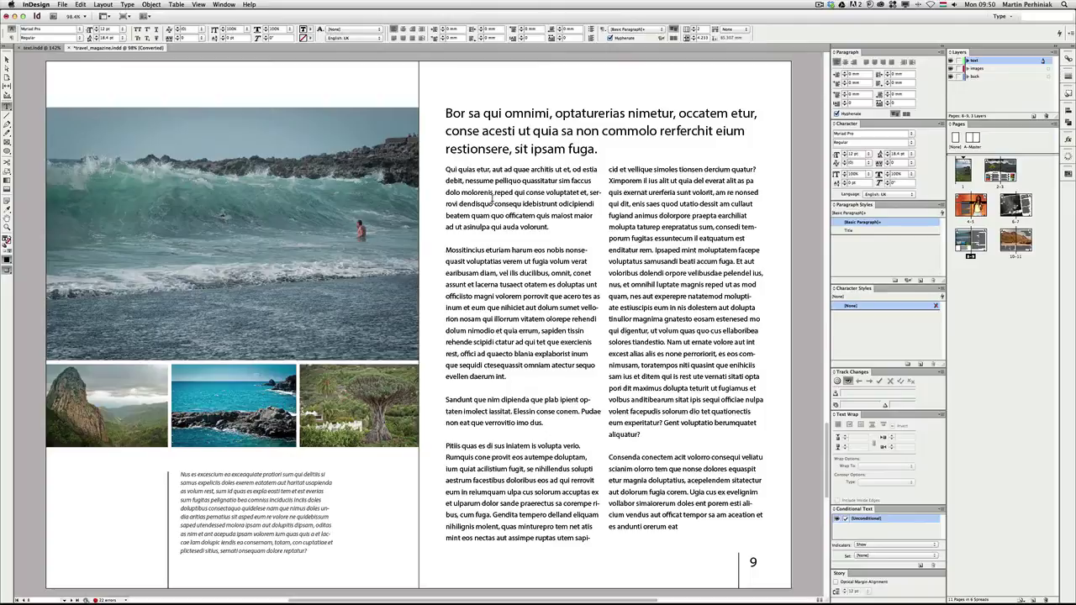
{"action": "key", "text": "super+y"}
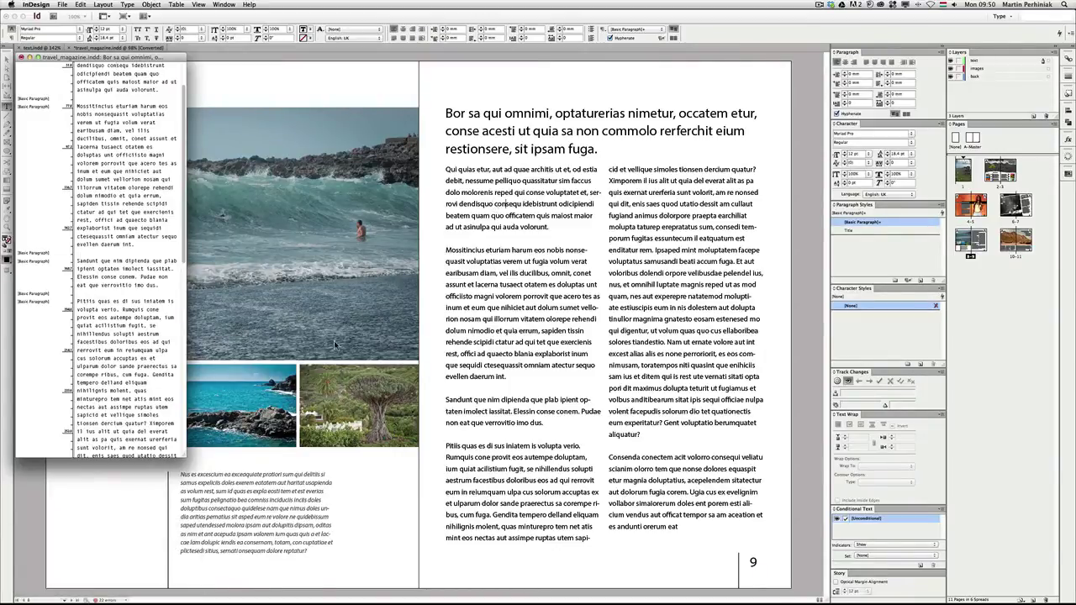
{"action": "left_click_drag", "start_coordinate": [180, 453], "coordinate": [356, 488]}
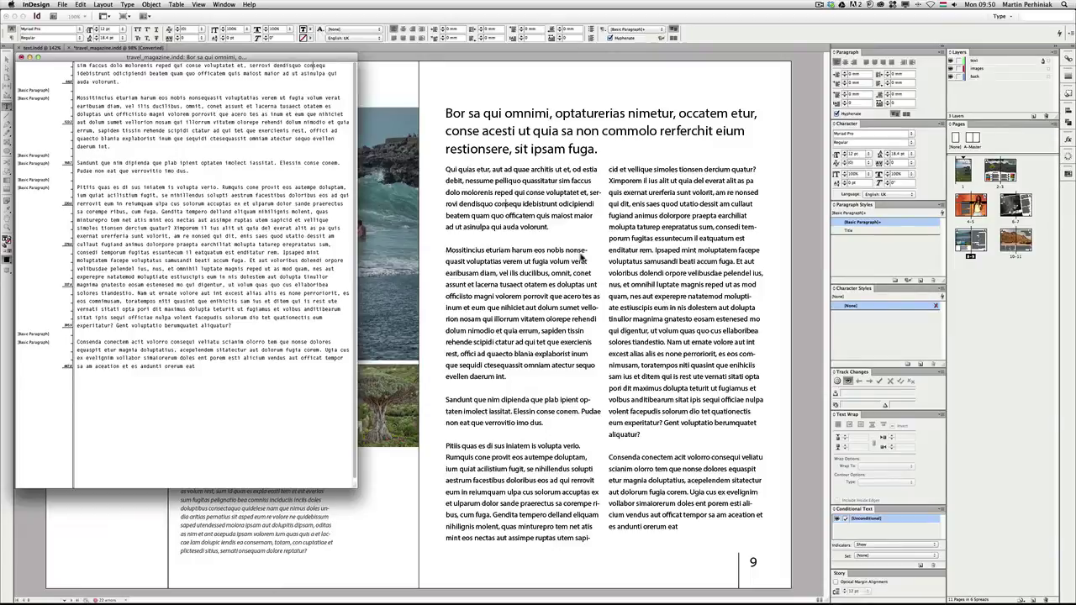
{"action": "left_click_drag", "start_coordinate": [172, 56], "coordinate": [238, 101]}
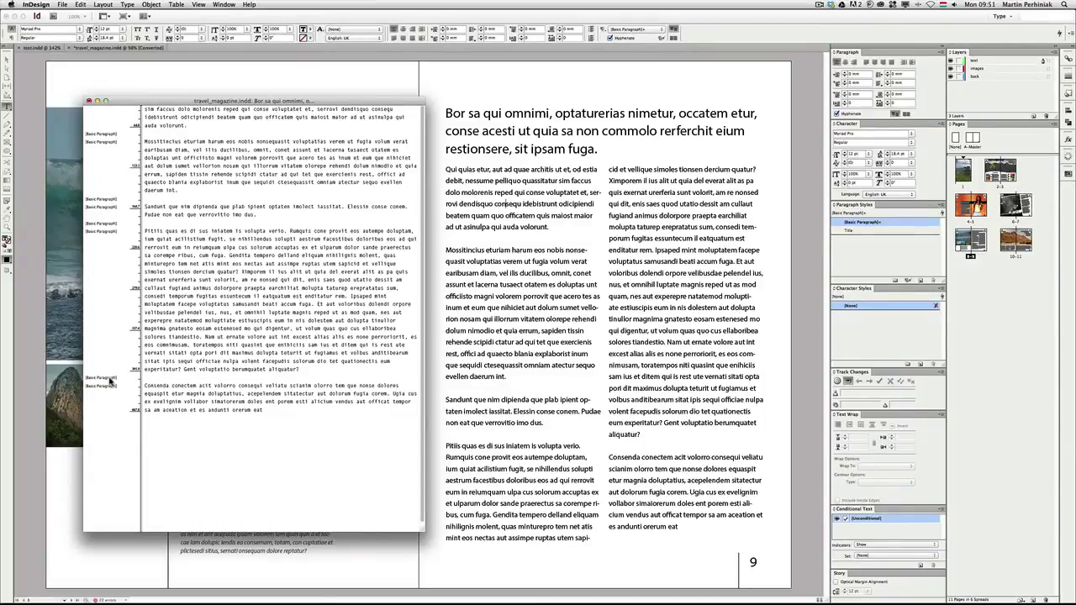
Step: Return to the layout, shorten the body text frame so its text oversets, and check the overset text in the Story Editor
{"action": "left_click", "coordinate": [591, 367]}
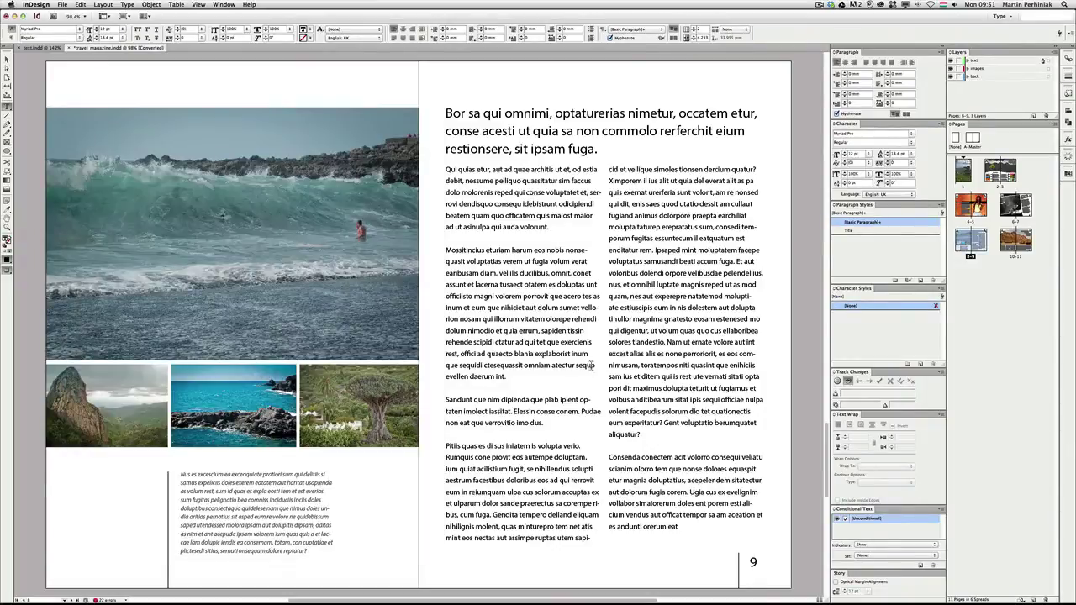
{"action": "key", "text": "Escape"}
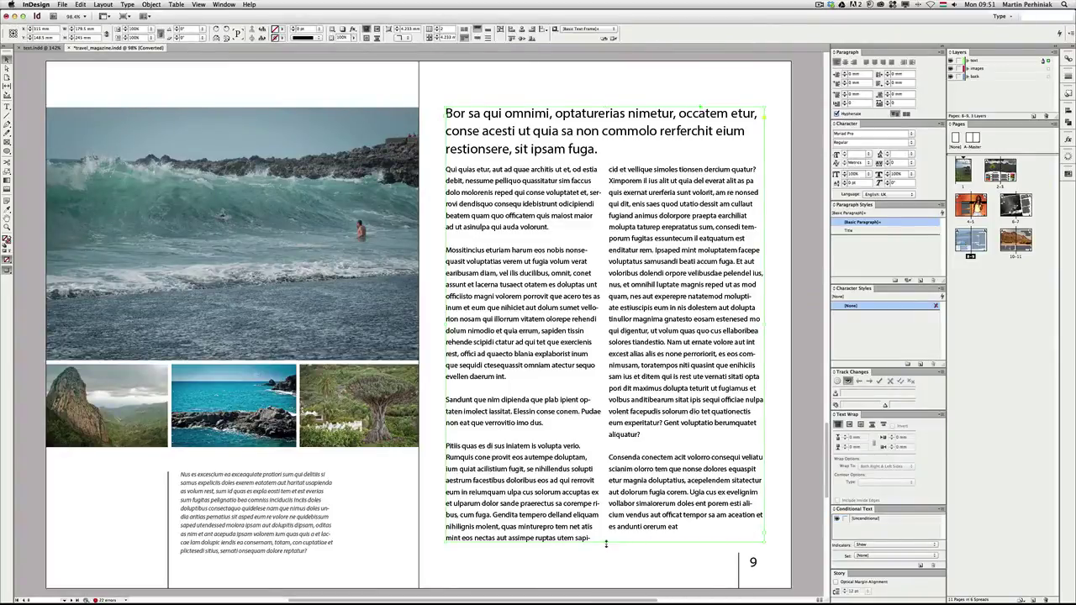
{"action": "mouse_move", "coordinate": [603, 485]}
{"action": "left_mouse_down"}
{"action": "mouse_move", "coordinate": [619, 497]}
{"action": "mouse_move", "coordinate": [609, 465]}
{"action": "left_mouse_up"}
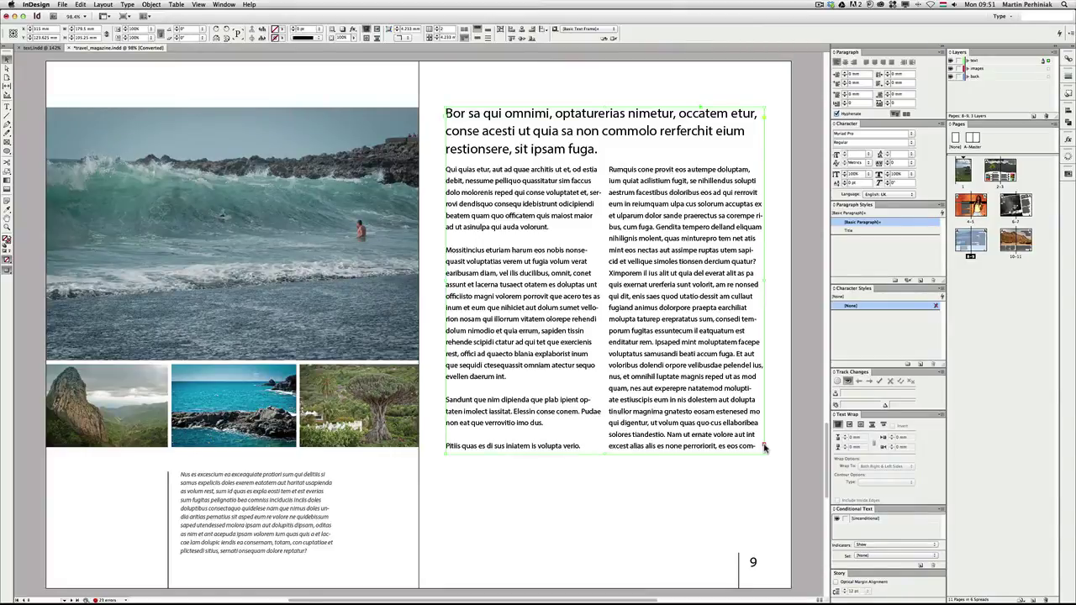
{"action": "key", "text": "super+y"}
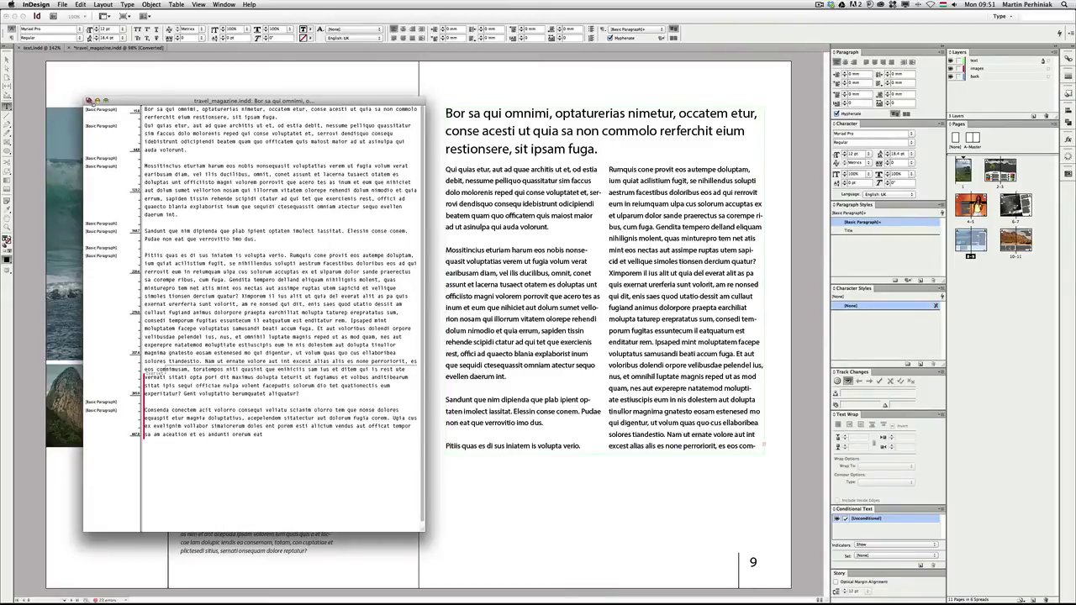
{"action": "left_click", "coordinate": [89, 101]}
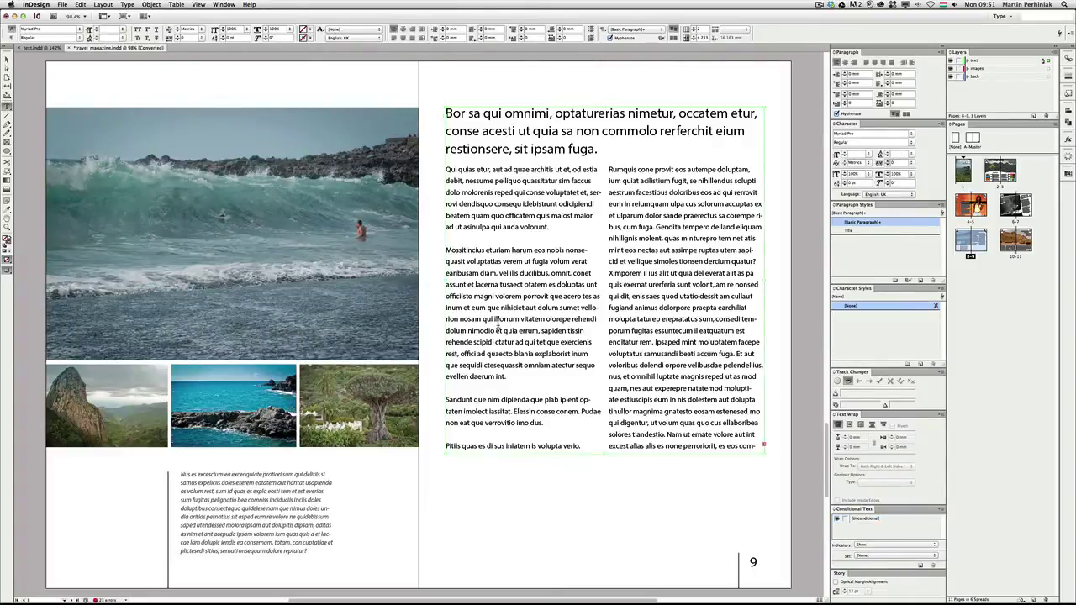
Step: Select the word "nihiciet" in the second body paragraph and show it in the Story Editor
{"action": "left_click", "coordinate": [524, 301]}
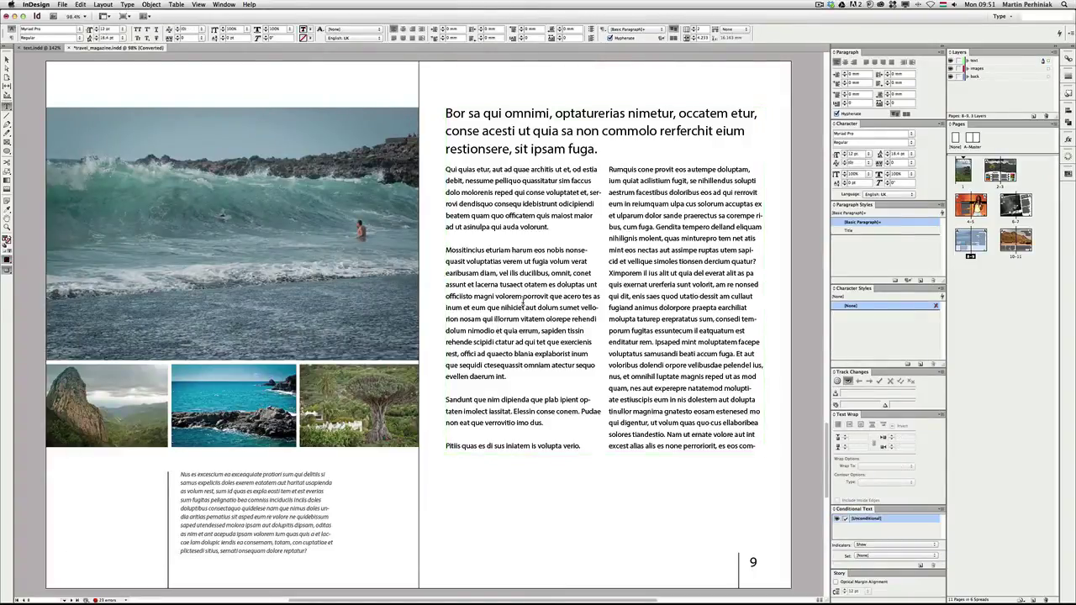
{"action": "left_click", "coordinate": [509, 308]}
{"action": "double_click", "coordinate": [511, 307]}
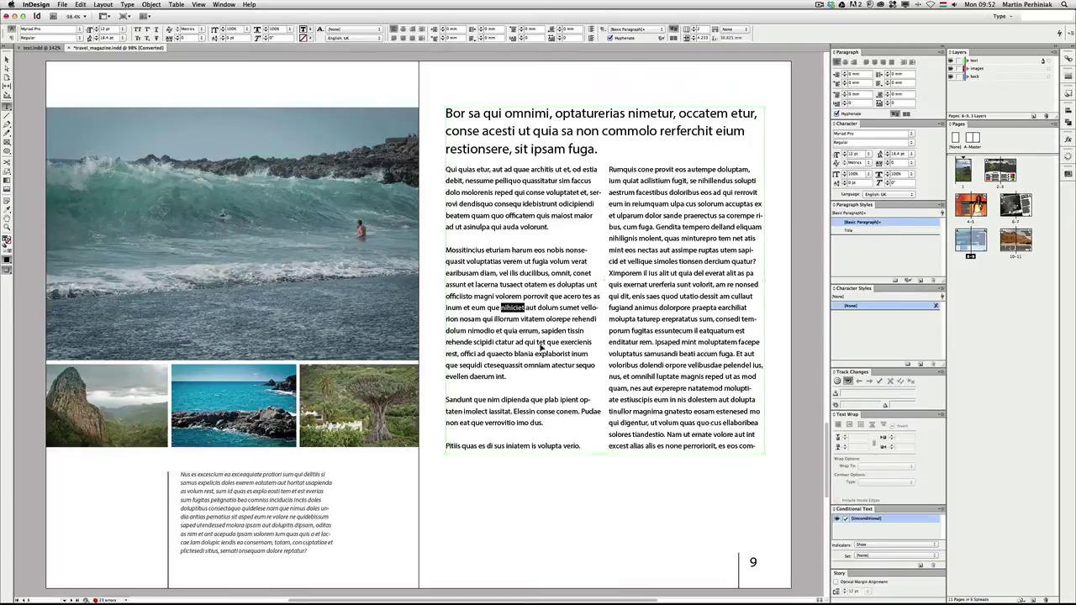
{"action": "key", "text": "super+y"}
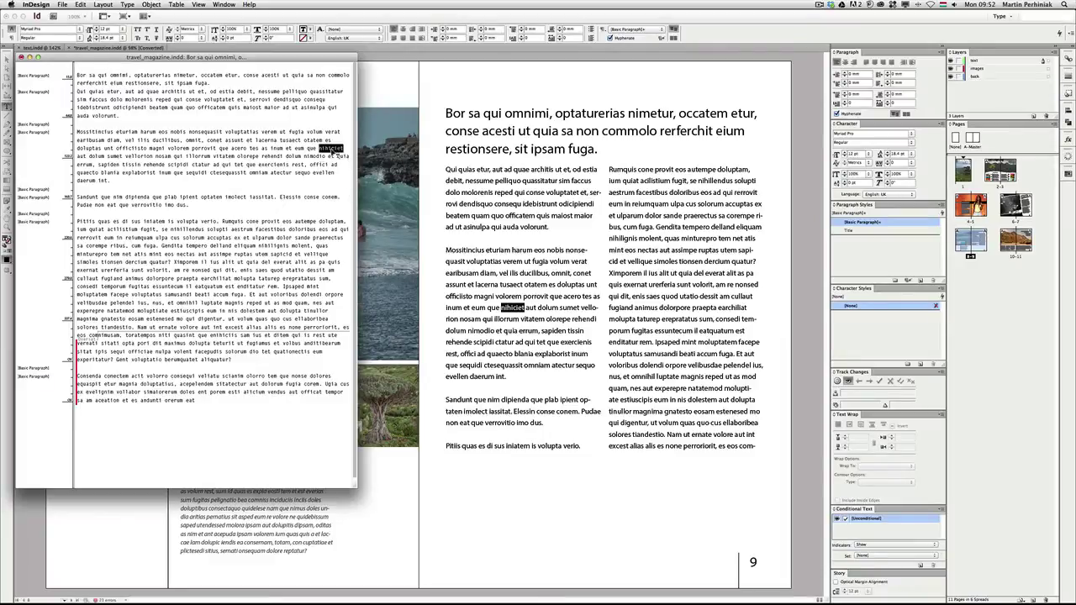
Step: Select the word "Rumquis" in the Story Editor and return to it in the layout
{"action": "left_click", "coordinate": [234, 220]}
{"action": "double_click", "coordinate": [234, 221]}
{"action": "key", "text": "super+y"}
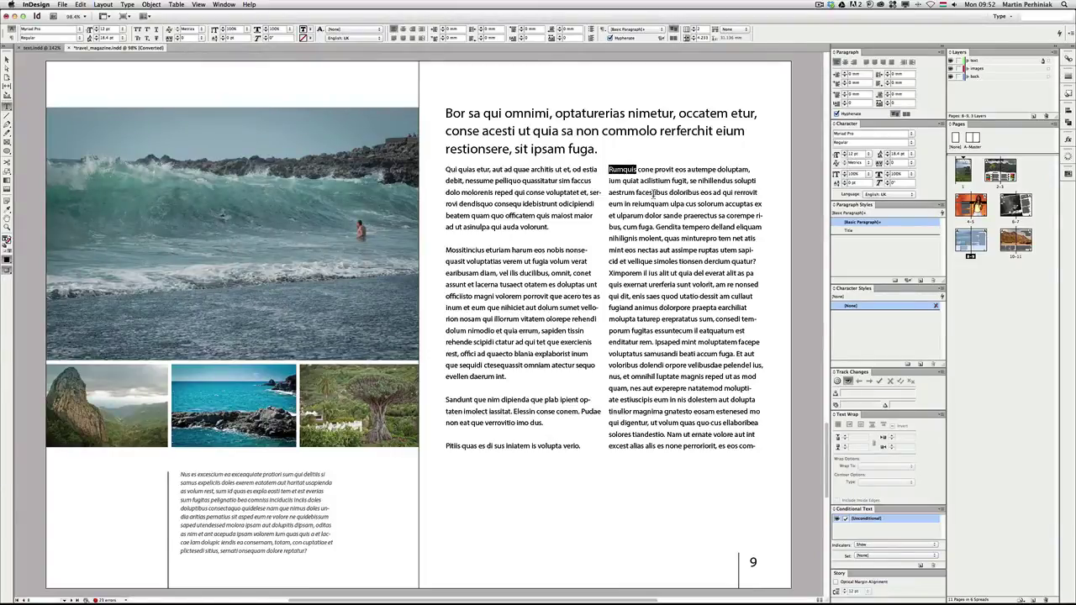
Step: Extend the body text frame downward until it fits all of its overset text
{"action": "key", "text": "Escape"}
{"action": "double_click", "coordinate": [602, 458]}
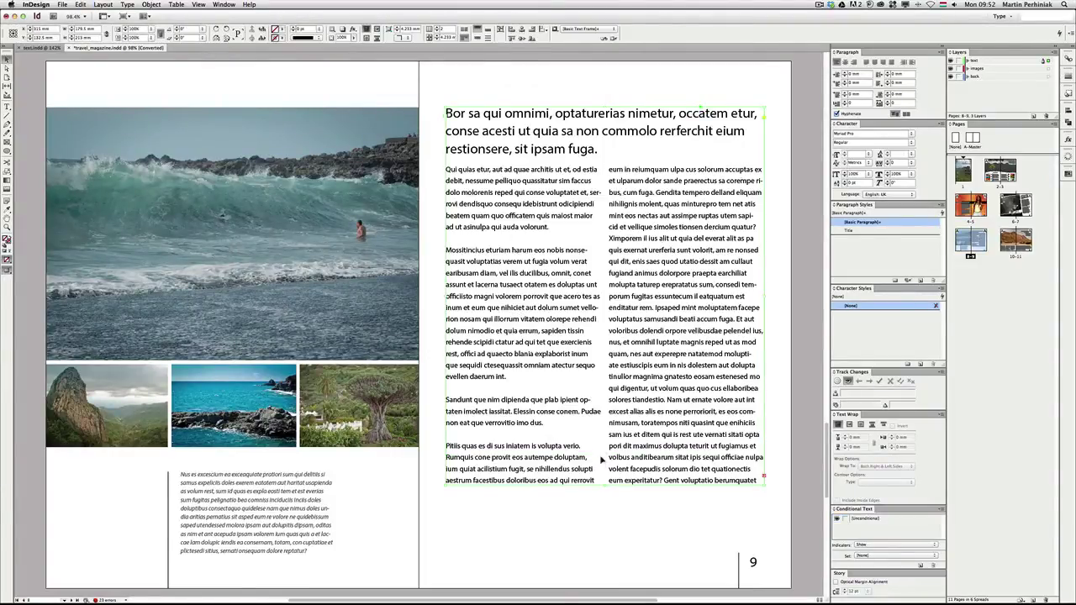
Step: Place the text cursor at the start of the "Mossitincius" paragraph, removing any stray space in front of the word
{"action": "double_click", "coordinate": [476, 262]}
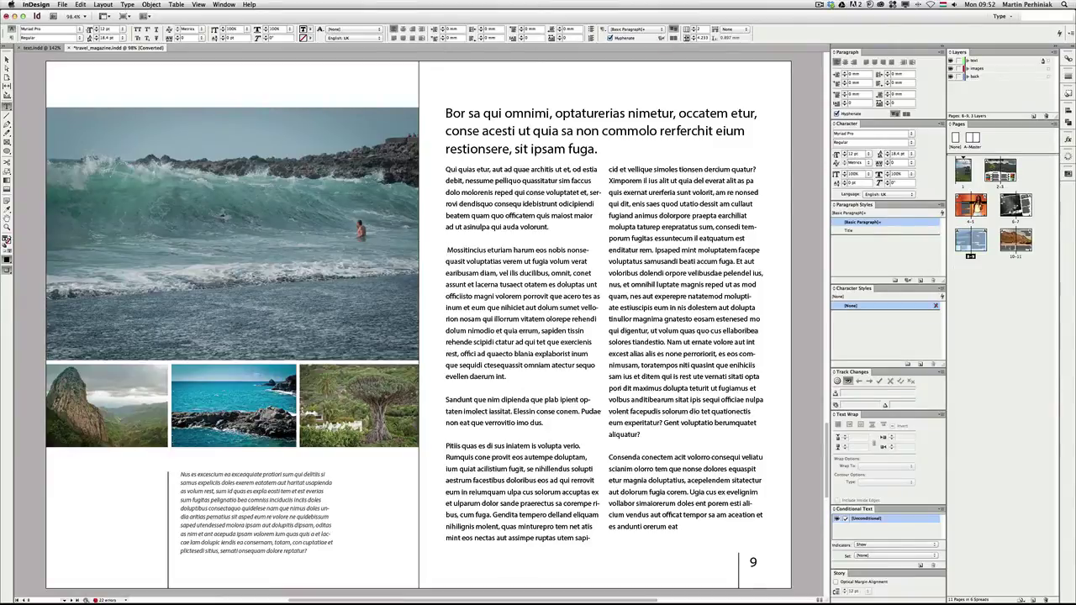
{"action": "key", "text": "BackSpace"}
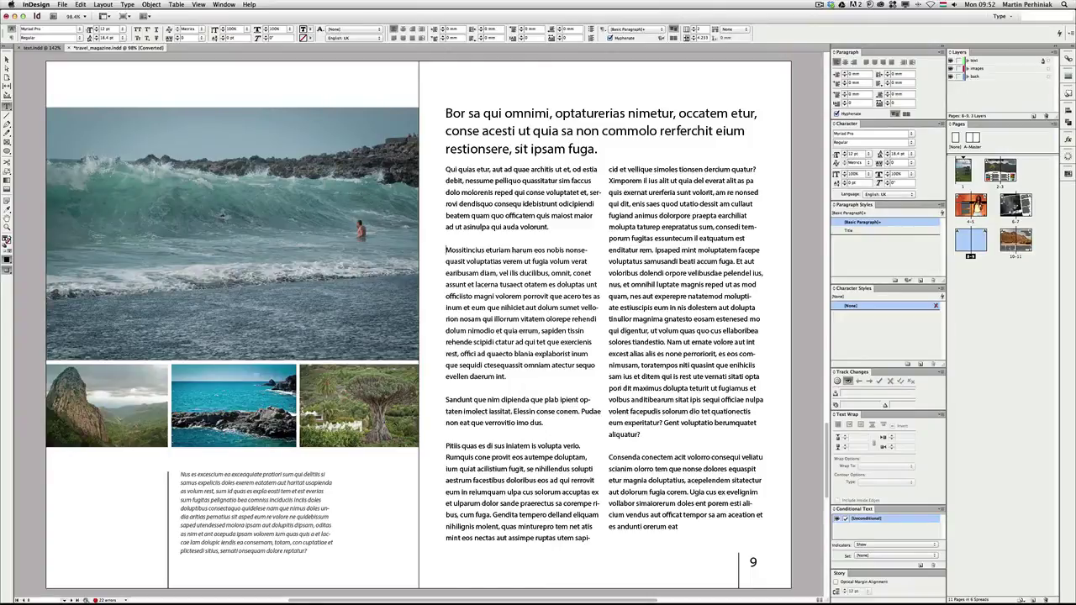
{"action": "left_click_drag", "start_coordinate": [509, 243], "coordinate": [446, 237]}
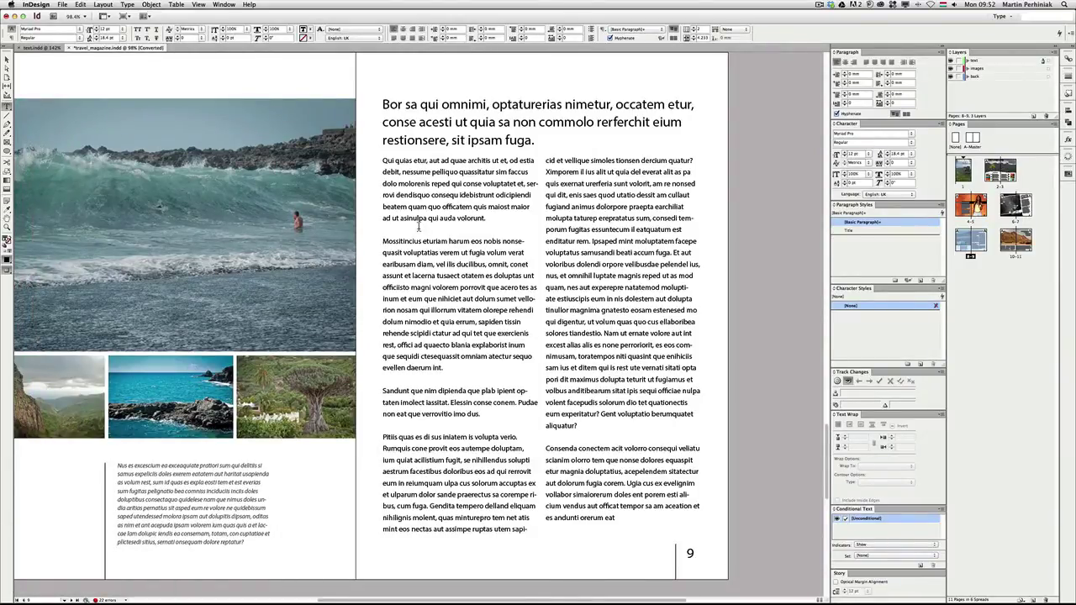
{"action": "scroll", "coordinate": [459, 246], "scroll_direction": "left", "scroll_amount": 5}
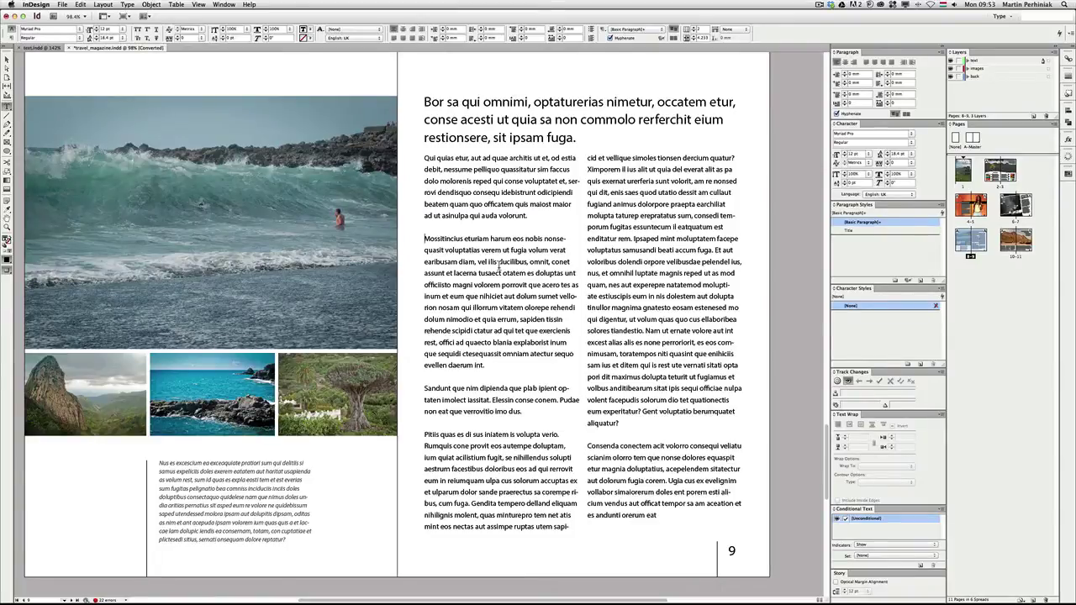
Step: Move the text cursor character by character through the start of the "Mossitincius" paragraph
{"action": "left_click", "coordinate": [425, 239]}
{"action": "key", "text": "Right"}
{"action": "key", "text": "Right"}
{"action": "key", "text": "Right"}
{"action": "key", "text": "Right"}
{"action": "key", "text": "Right"}
{"action": "key", "text": "Right"}
{"action": "key", "text": "Right"}
{"action": "key", "text": "Right"}
{"action": "left_click", "coordinate": [446, 239]}
{"action": "left_click", "coordinate": [425, 227]}
Step: Move the text cursor word by word through the first lines of the "Mossitincius" paragraph
{"action": "key", "text": "super+Right"}
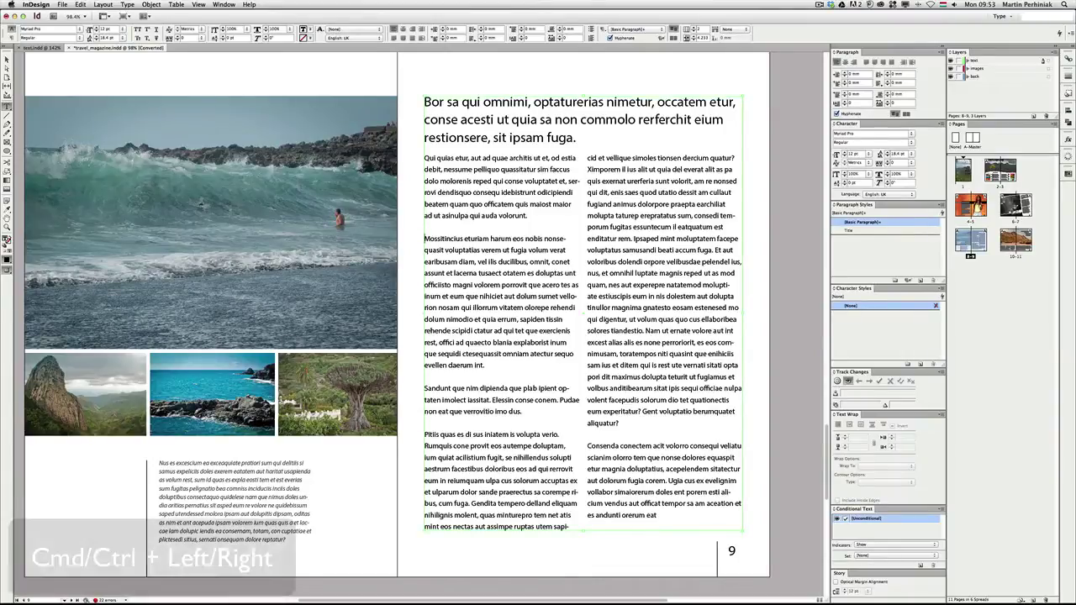
{"action": "key", "text": "super+Right"}
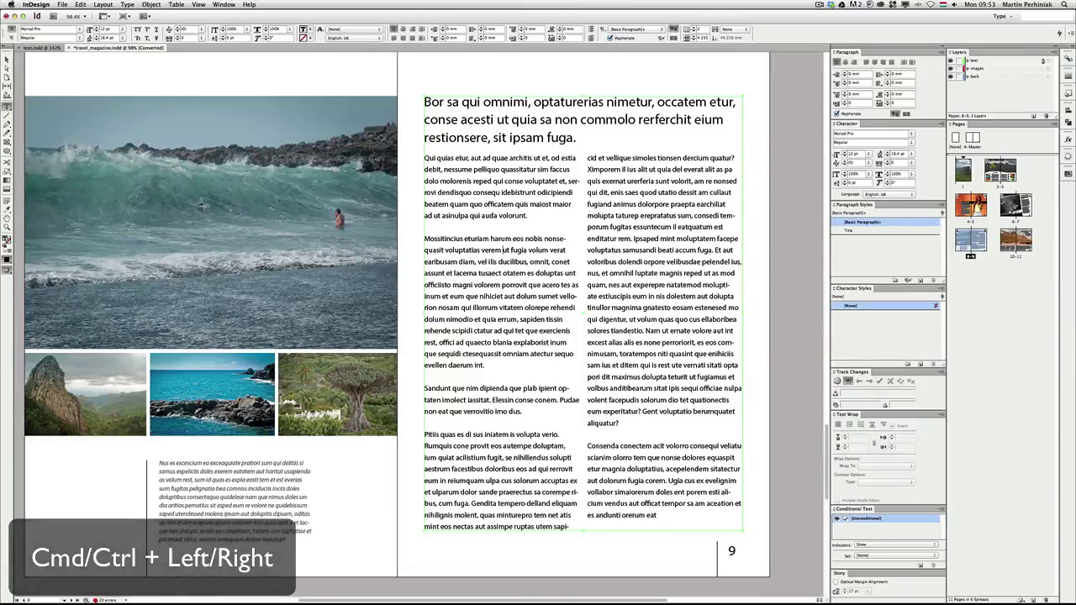
{"action": "key", "text": "super+Right"}
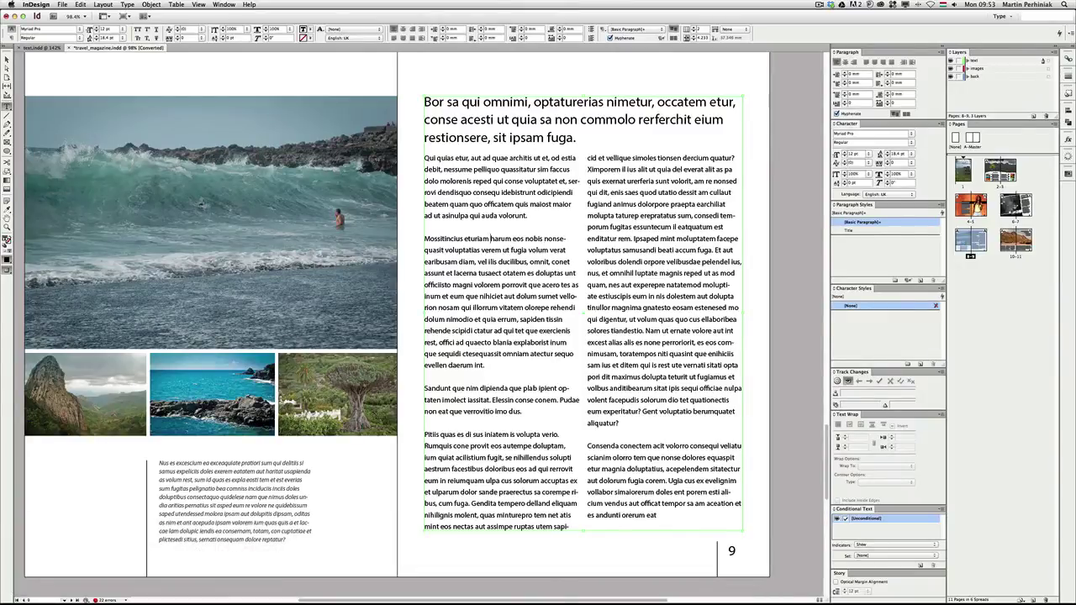
{"action": "key", "text": "super+shift+a"}
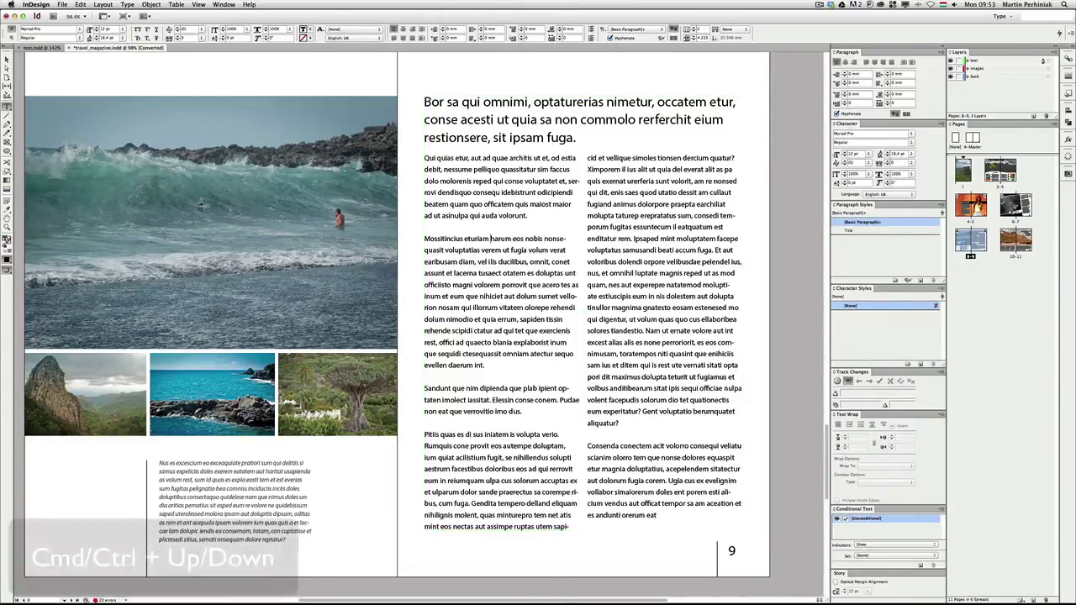
Step: Jump the text cursor from paragraph to paragraph within the body text
{"action": "key", "text": "super+Down"}
{"action": "key", "text": "super+Down"}
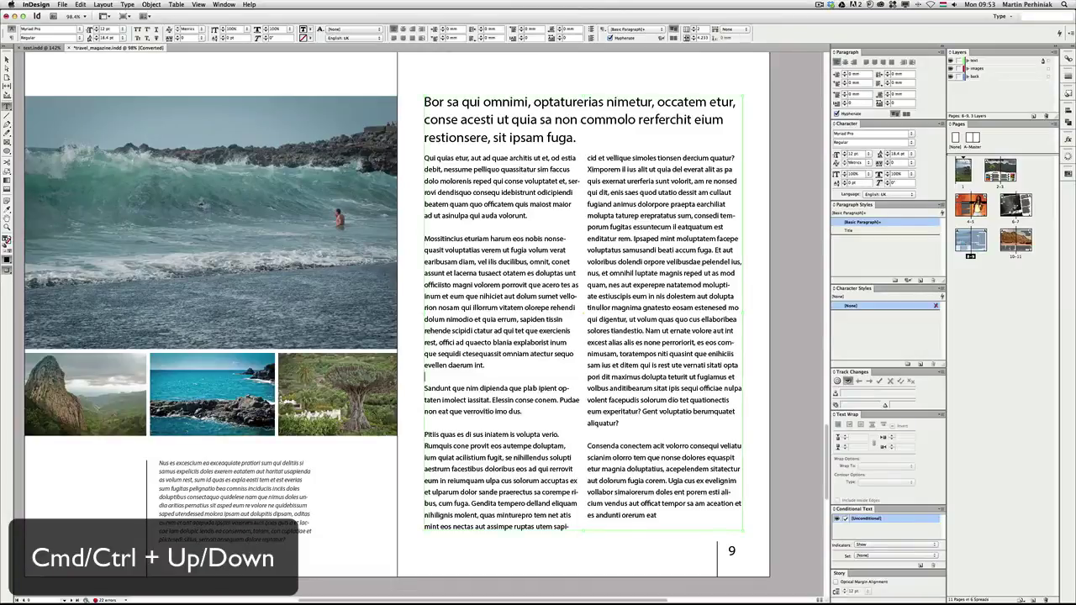
{"action": "key", "text": "super+Down"}
{"action": "key", "text": "super+Down"}
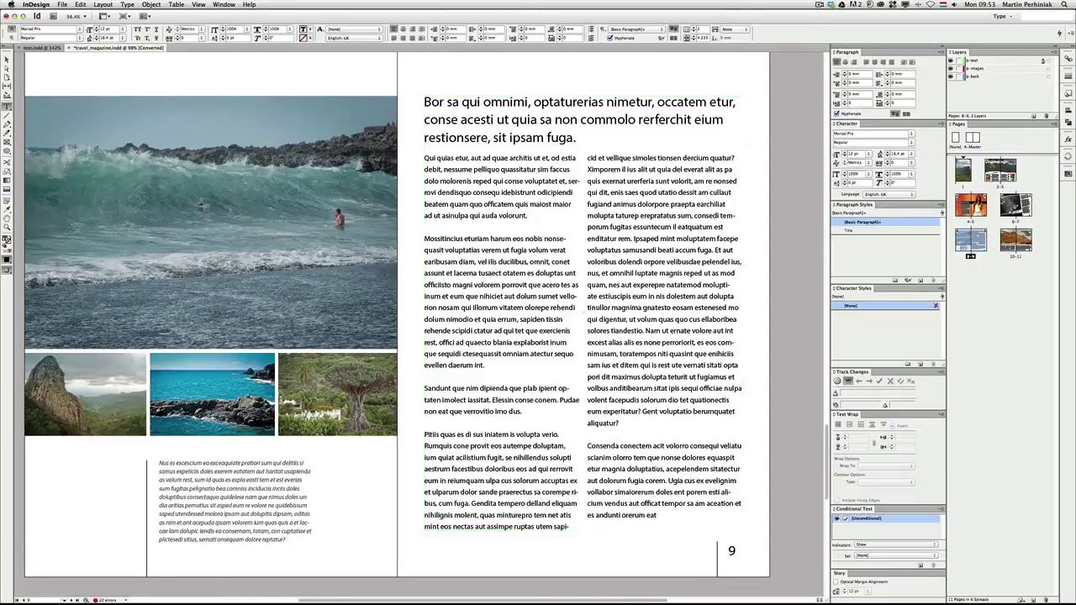
Step: Select the words "Mossitincius eturiam" character by character from the start of the second paragraph
{"action": "key", "text": "shift+Right"}
{"action": "key", "text": "shift+Right"}
{"action": "key", "text": "shift+Right"}
{"action": "key", "text": "shift+Right"}
{"action": "key", "text": "shift+Right"}
{"action": "key", "text": "shift+Right"}
{"action": "key", "text": "shift+Right"}
{"action": "key", "text": "shift+Right"}
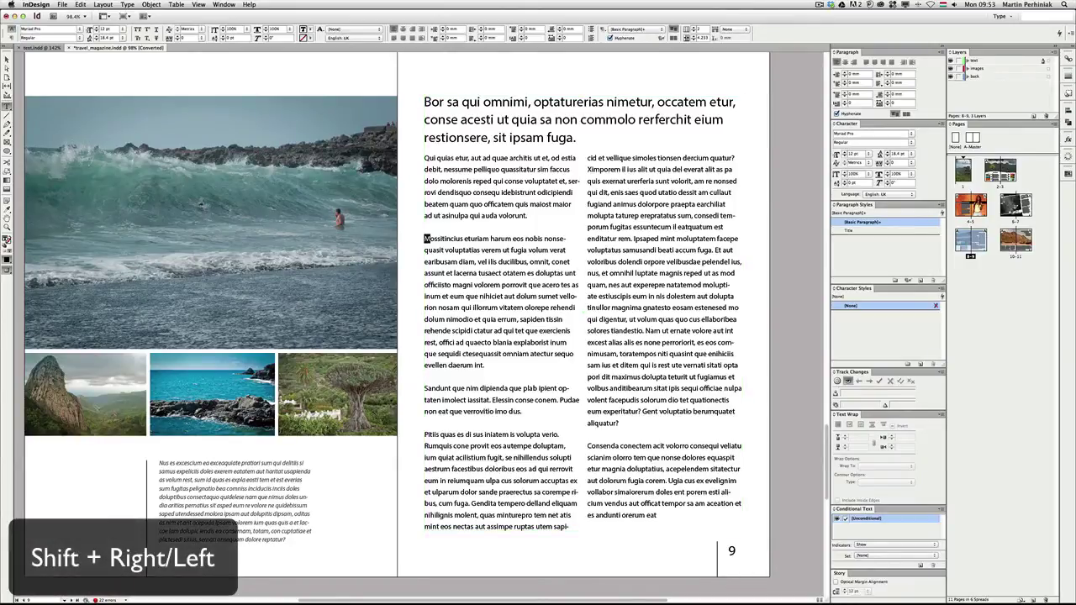
{"action": "key", "text": "shift+Right"}
{"action": "key", "text": "shift+Right"}
{"action": "key", "text": "shift+Right"}
{"action": "key", "text": "shift+Right"}
{"action": "key", "text": "shift+Right"}
{"action": "key", "text": "shift+Right"}
{"action": "key", "text": "shift+Right"}
{"action": "key", "text": "shift+Right"}
{"action": "key", "text": "shift+Right"}
{"action": "key", "text": "shift+Right"}
{"action": "key", "text": "shift+Right"}
{"action": "key", "text": "shift+Right"}
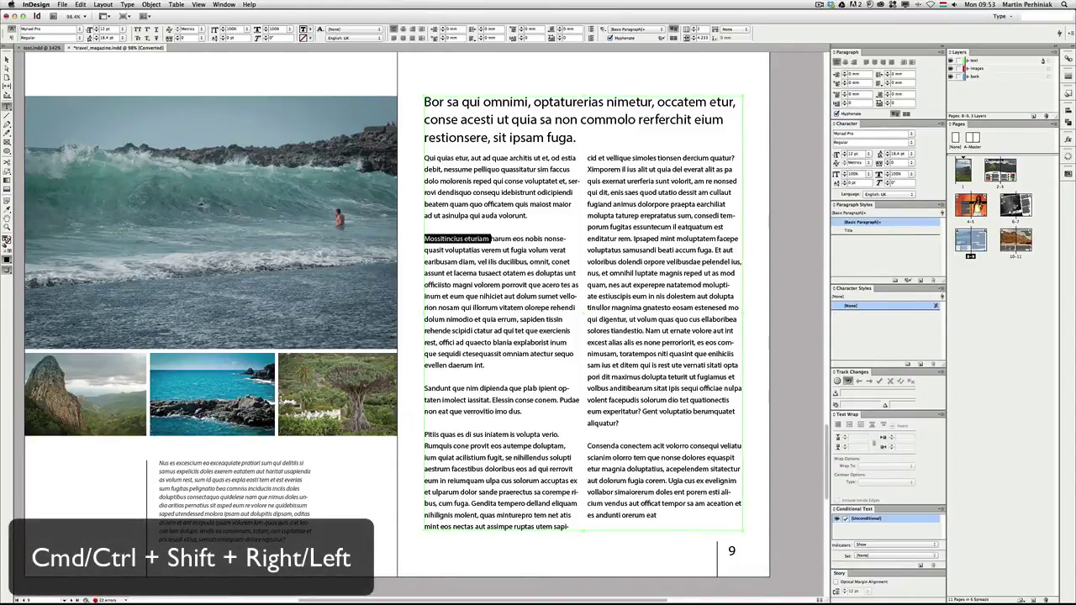
Step: Shrink and extend the selection word by word, ending with everything from "Mossitincius" through "nonsequasit" selected
{"action": "key", "text": "super+shift+Left"}
{"action": "key", "text": "super+shift+Left"}
{"action": "key", "text": "super+shift+Right"}
{"action": "key", "text": "super+shift+Right"}
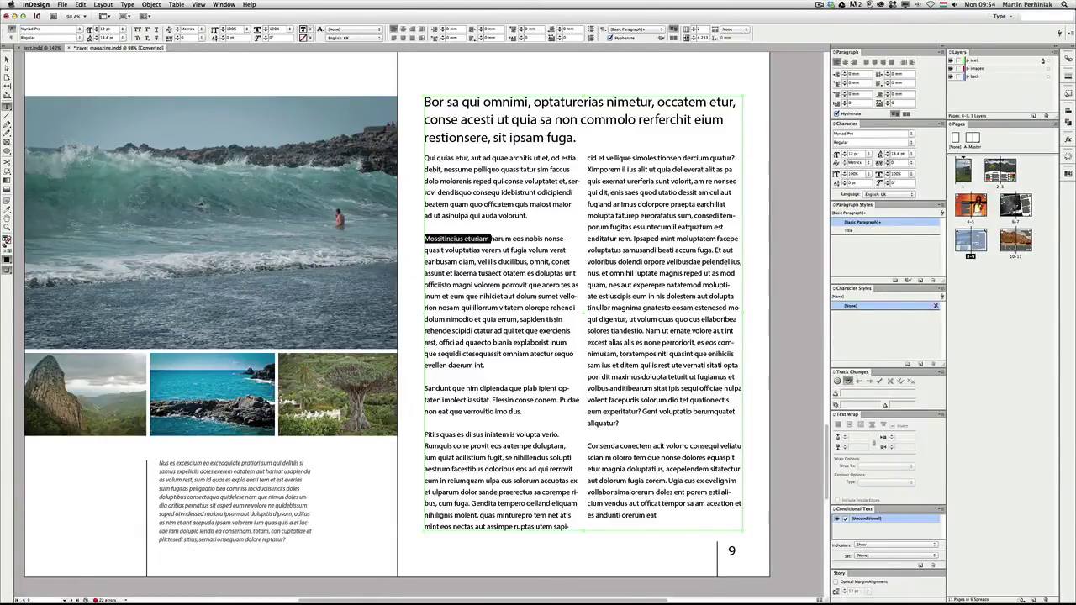
{"action": "key", "text": "super+shift+Right"}
{"action": "key", "text": "super+shift+Right"}
{"action": "key", "text": "super+shift+Right"}
{"action": "key", "text": "super+shift+Right"}
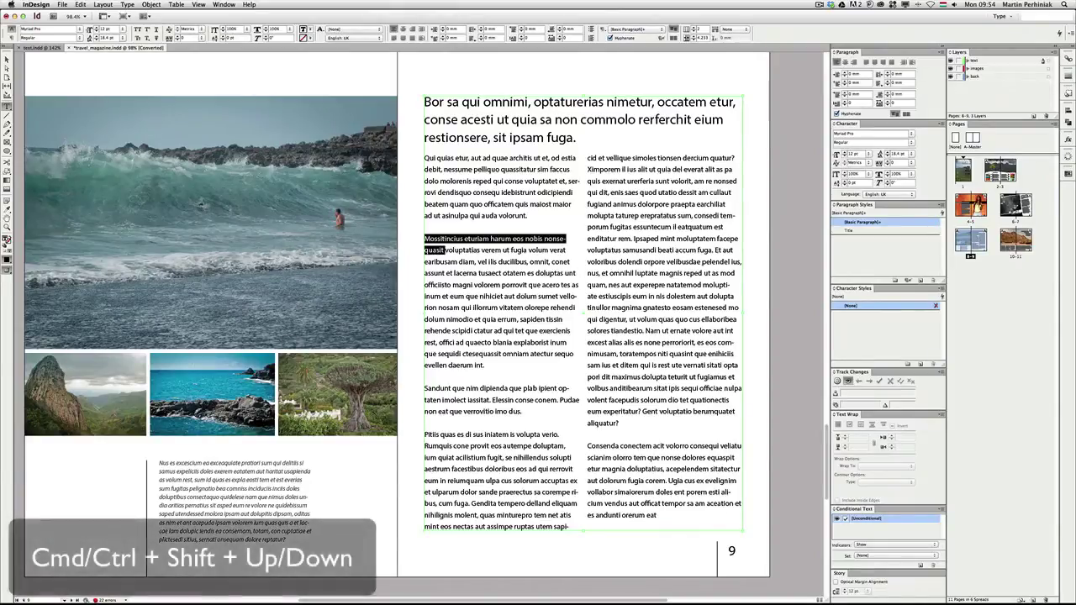
Step: Extend the selection paragraph by paragraph down to "aliquatur?", then reduce it to the "Mossitincius" paragraph alone
{"action": "key", "text": "super+shift+Down"}
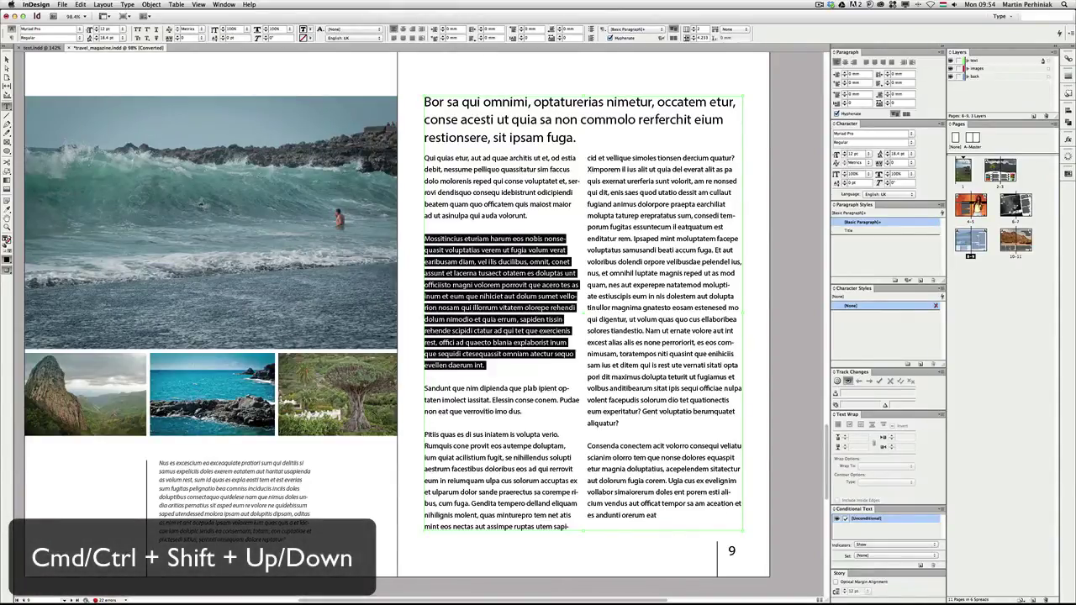
{"action": "key", "text": "super+shift+Down"}
{"action": "key", "text": "super+shift+Down"}
{"action": "key", "text": "super+shift+Down"}
{"action": "key", "text": "super+shift+Down"}
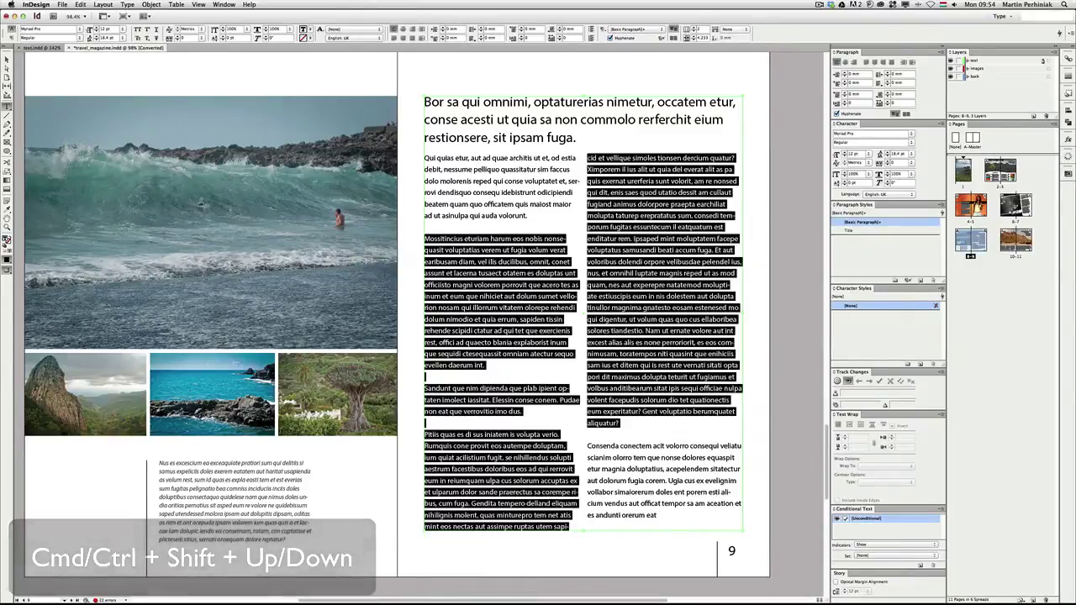
{"action": "key", "text": "super+shift+Up"}
{"action": "key", "text": "super+shift+Up"}
{"action": "key", "text": "super+shift+Up"}
{"action": "key", "text": "super+shift+Up"}
{"action": "key", "text": "super+shift+Up"}
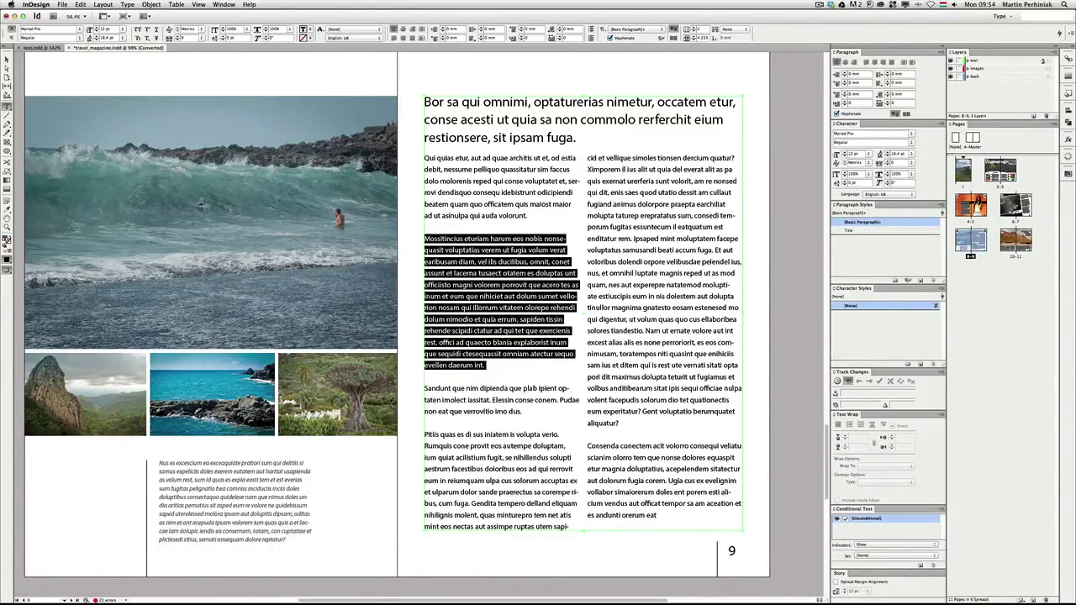
Step: Clear the selection and select the first seven lines of the "Mossitincius" paragraph line by line
{"action": "key", "text": "super+shift+a"}
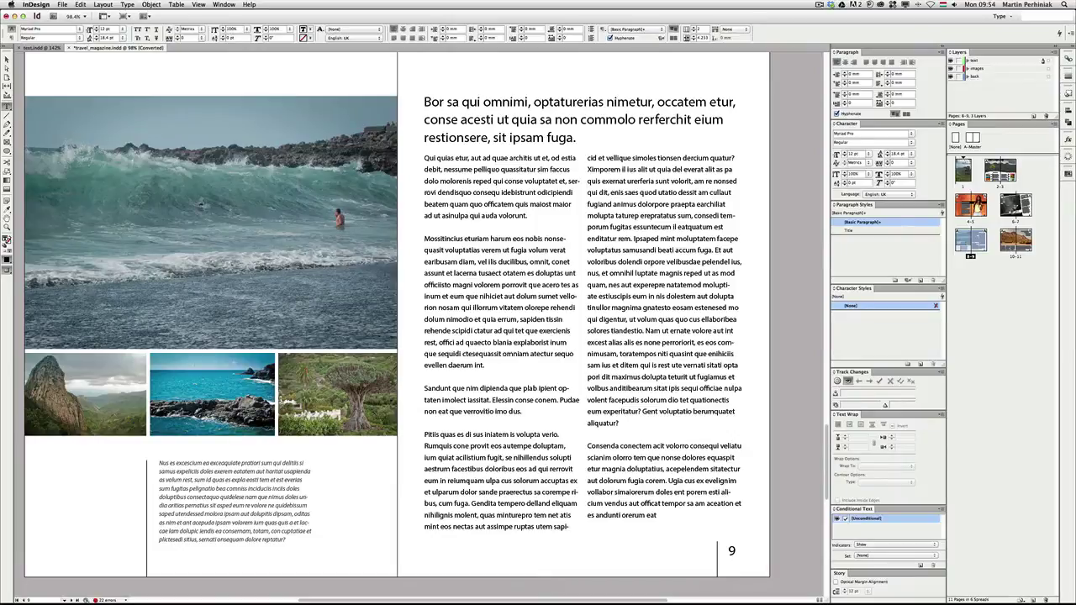
{"action": "key", "text": "shift+Down"}
{"action": "key", "text": "shift+Down"}
{"action": "key", "text": "shift+Down"}
{"action": "key", "text": "shift+Down"}
{"action": "key", "text": "shift+Down"}
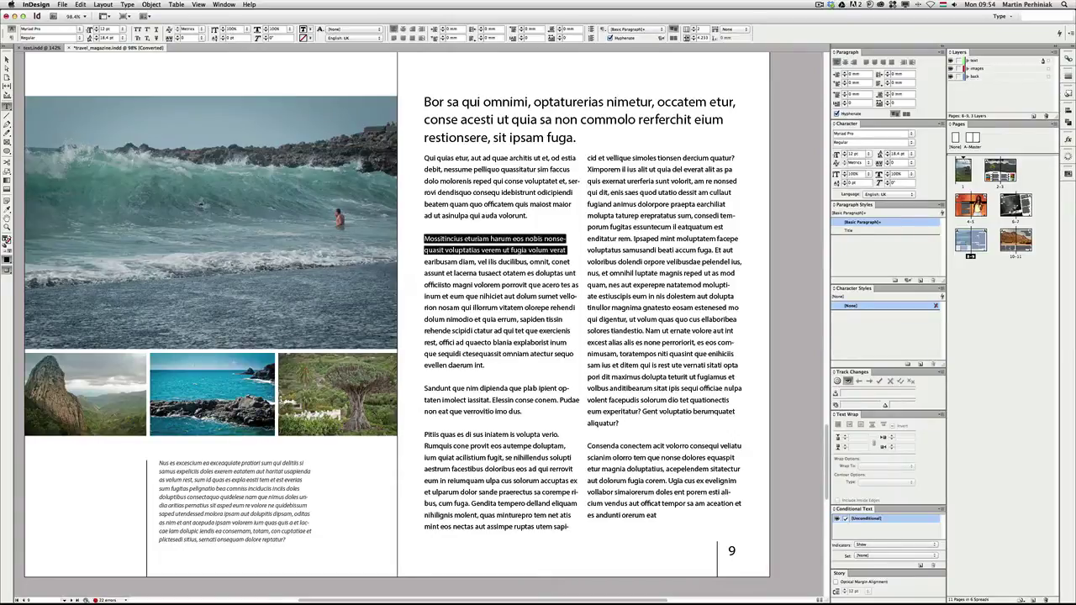
{"action": "key", "text": "shift+Down"}
{"action": "key", "text": "shift+Down"}
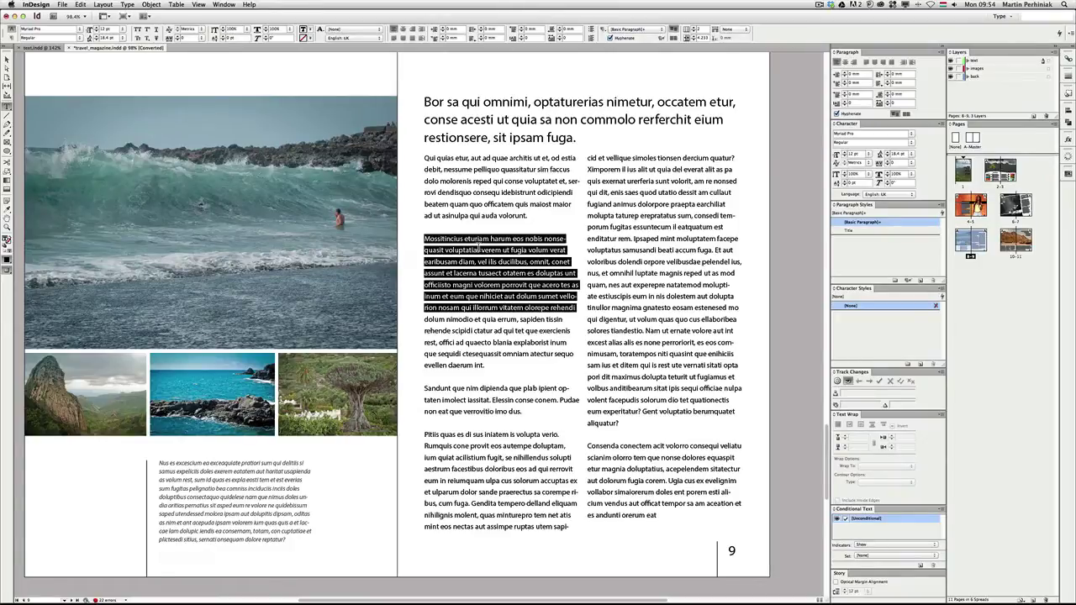
Step: Clear the selection, select the word "Mossitincius", expand it to that whole line, and expand it again to the entire paragraph
{"action": "left_click", "coordinate": [591, 244]}
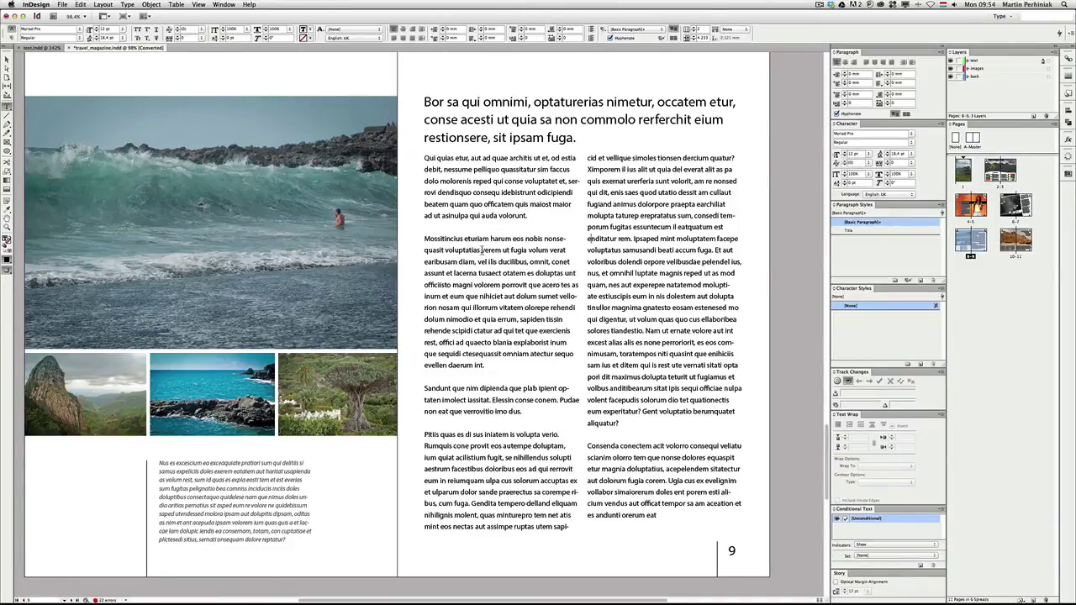
{"action": "double_click", "coordinate": [436, 238]}
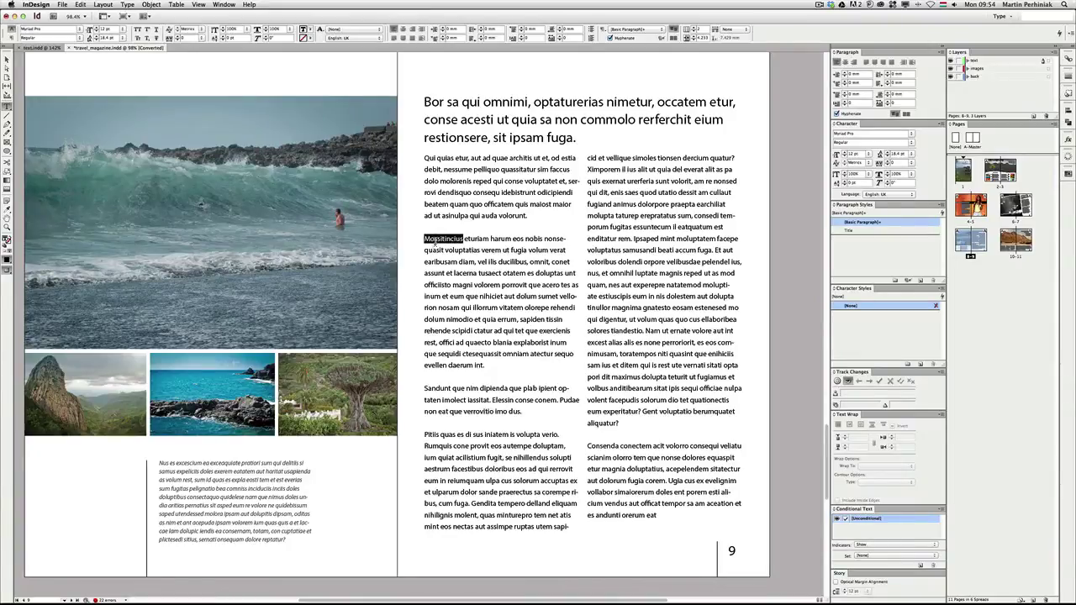
{"action": "triple_click", "coordinate": [439, 239]}
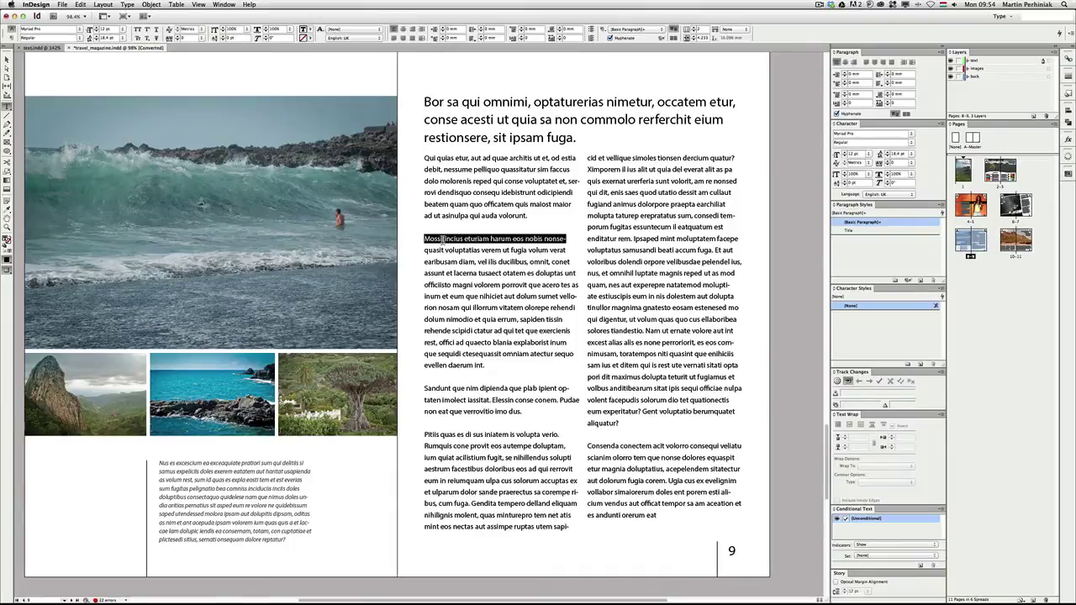
{"action": "double_click", "coordinate": [439, 240]}
{"action": "double_click", "coordinate": [439, 240]}
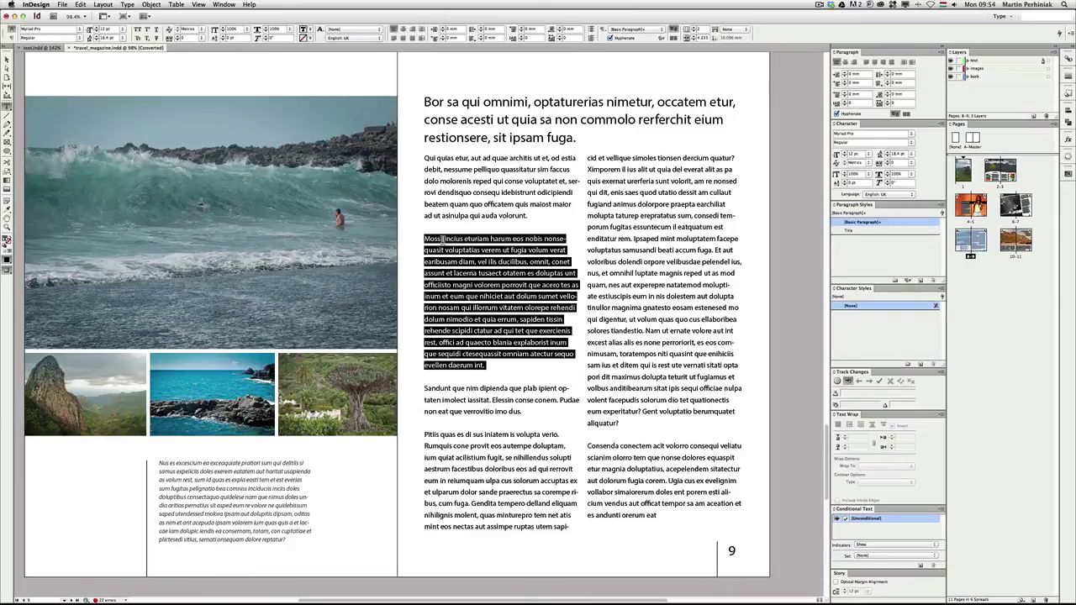
Step: Select the entire story, including the large intro text and both columns of body text
{"action": "left_click", "coordinate": [454, 250]}
{"action": "triple_click", "coordinate": [454, 250]}
{"action": "left_click", "coordinate": [454, 250]}
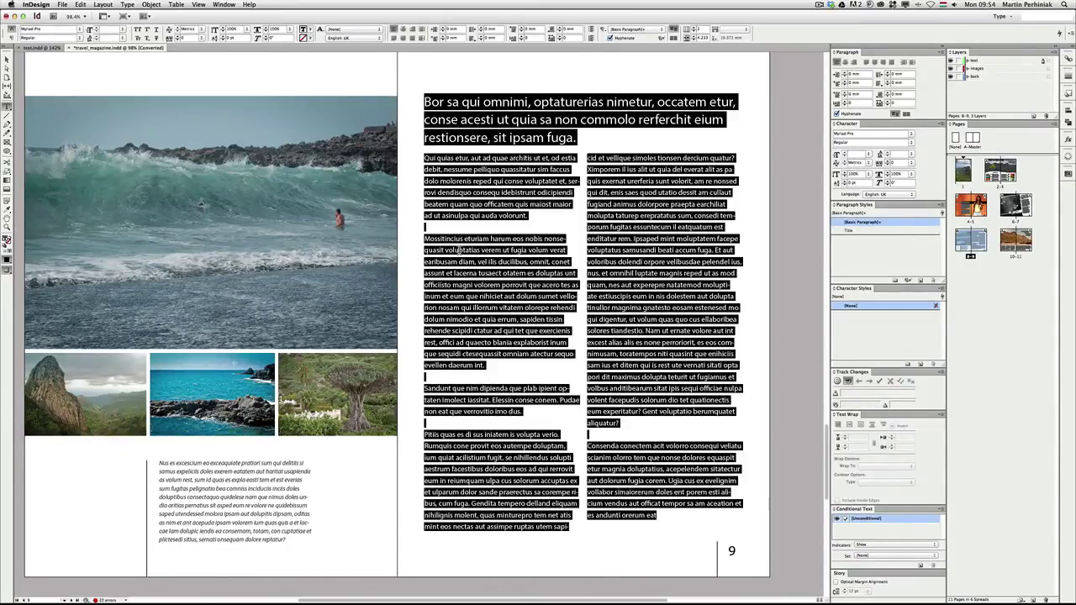
Step: Leave text editing so that the story's text frame on page 9 is selected as an object
{"action": "left_click", "coordinate": [466, 203]}
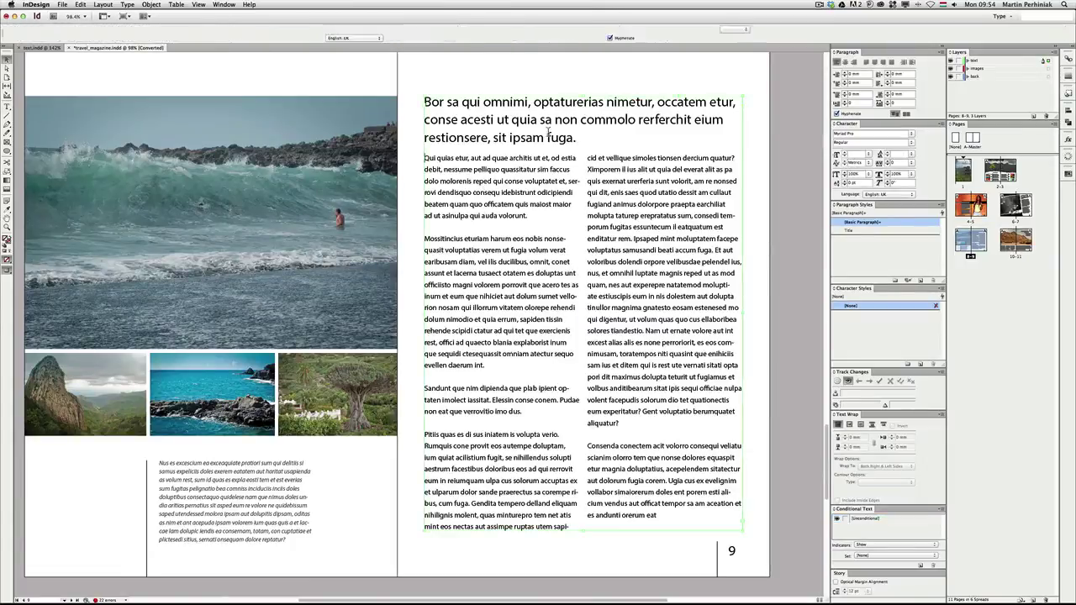
{"action": "left_click_drag", "start_coordinate": [571, 137], "coordinate": [460, 135]}
{"action": "key", "text": "Escape"}
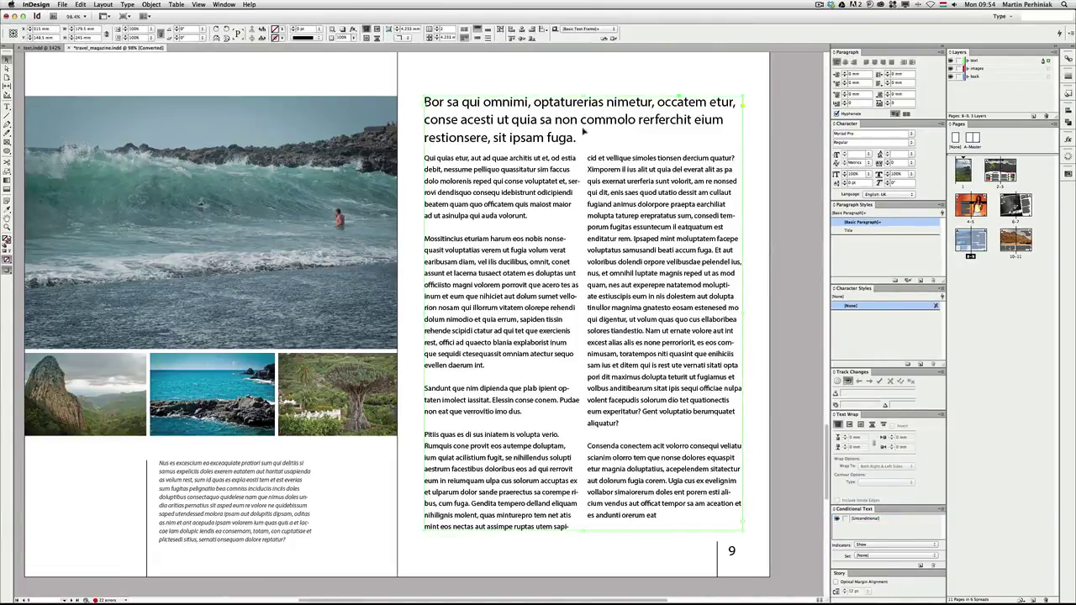
Step: Place the cursor after "eturiam" in the second body paragraph, select all of the story's text, and deselect everything
{"action": "double_click", "coordinate": [487, 238]}
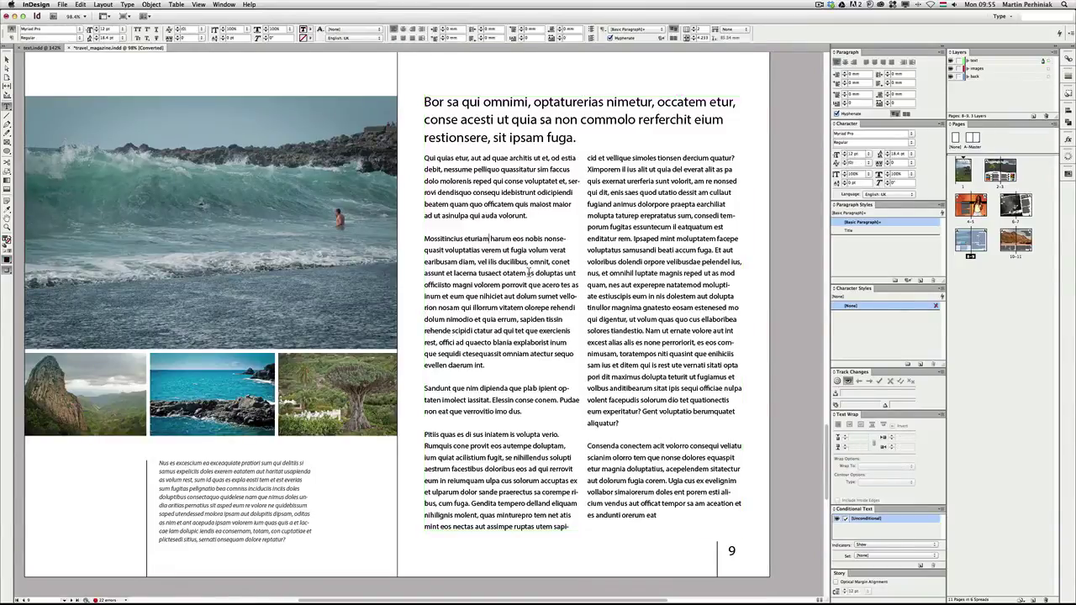
{"action": "key", "text": "super+a"}
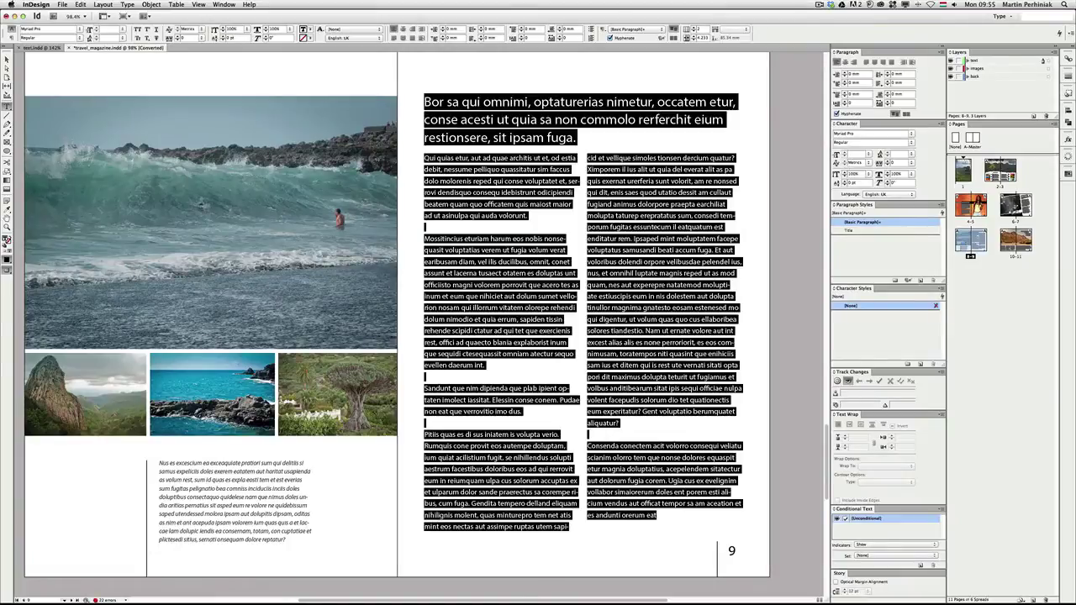
{"action": "key", "text": "super+shift+a"}
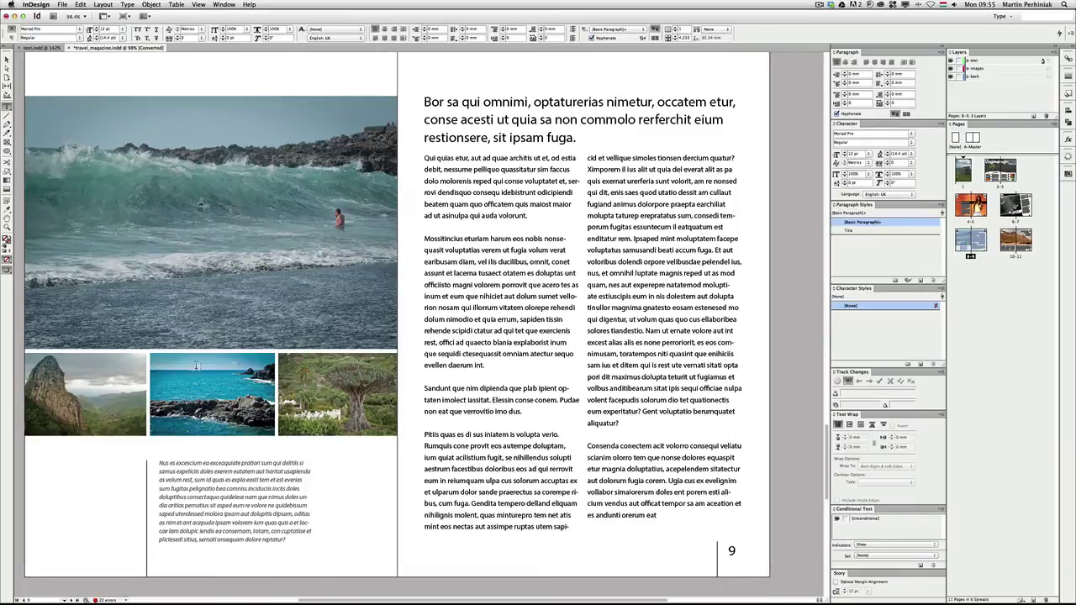
Step: Select the middle and right small photos together with the italic caption's text frame, and clear the selection
{"action": "left_click", "coordinate": [120, 242]}
{"action": "left_click", "coordinate": [262, 387], "text": "shift"}
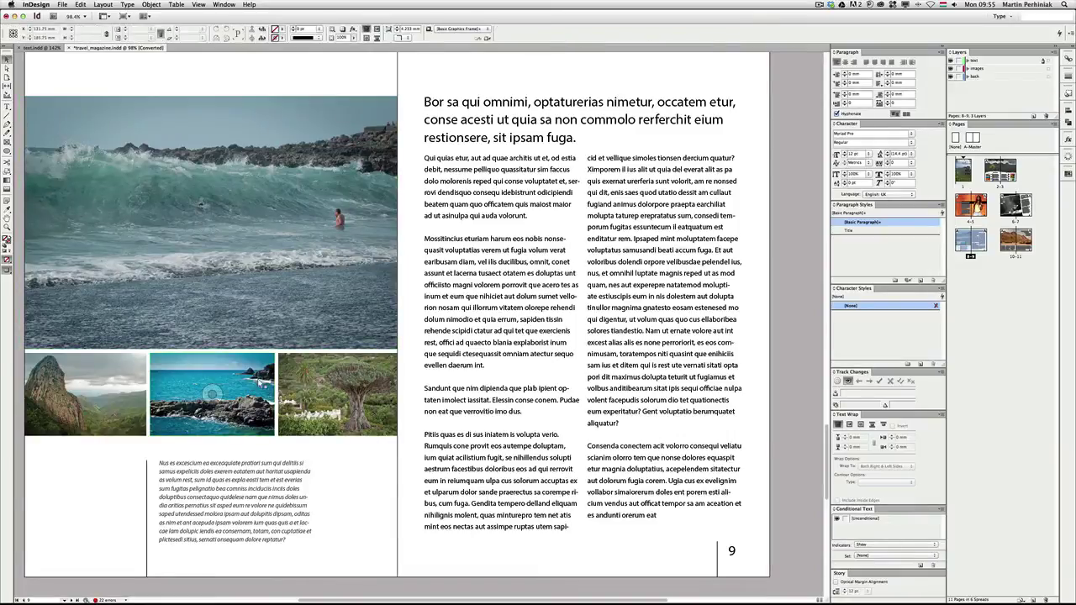
{"action": "left_click", "coordinate": [336, 395], "text": "shift"}
{"action": "left_click", "coordinate": [248, 488], "text": "shift"}
{"action": "left_click", "coordinate": [253, 486]}
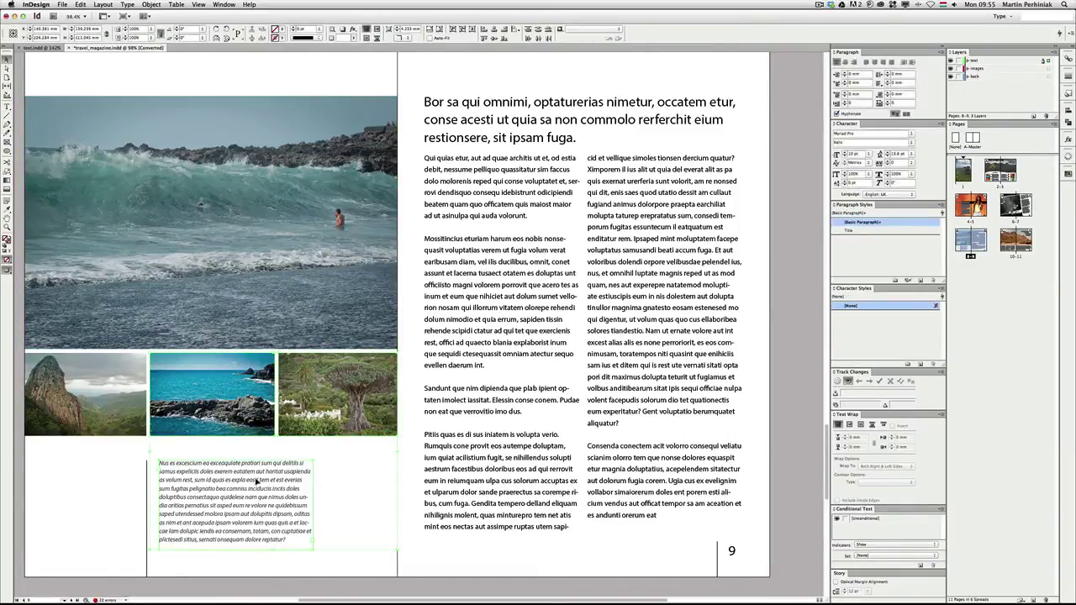
{"action": "left_click", "coordinate": [505, 542]}
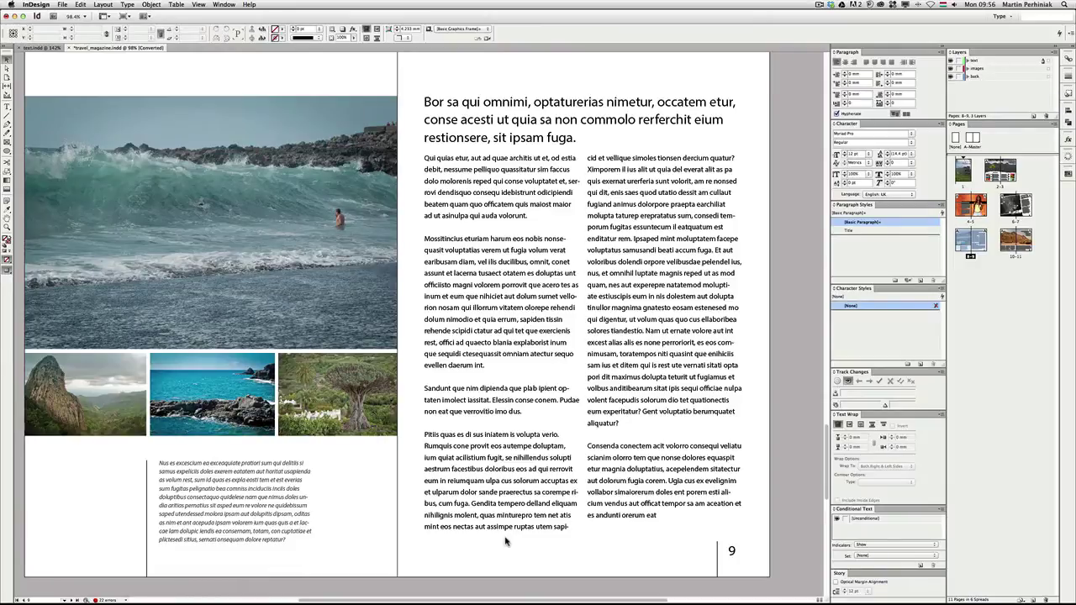
Step: Select the whole "Qui quias etur" paragraph and switch the formatting controls from character to paragraph options and back
{"action": "double_click", "coordinate": [449, 185]}
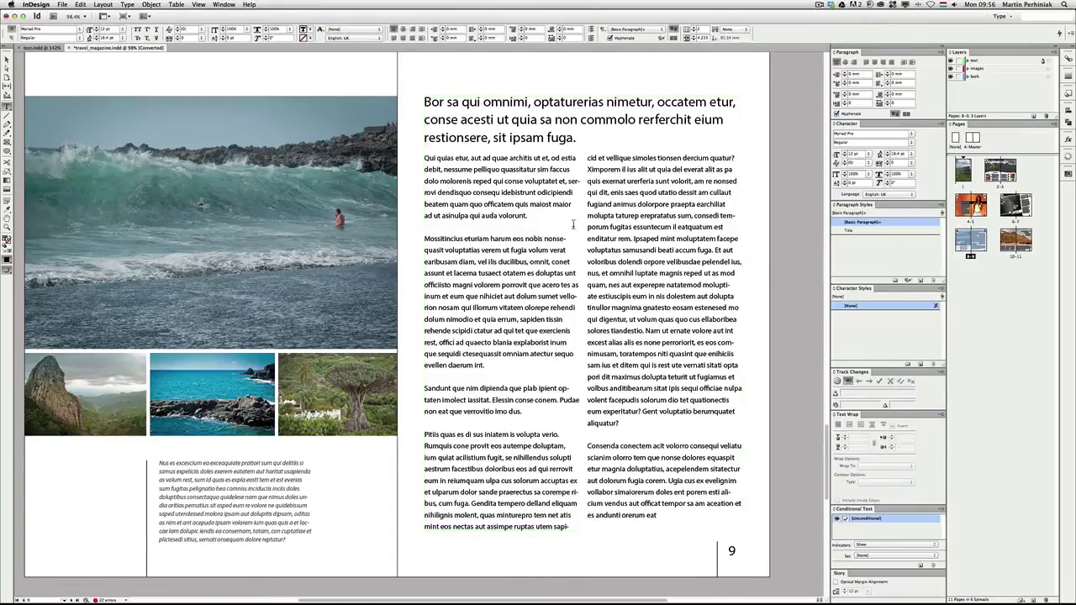
{"action": "triple_click", "coordinate": [485, 183]}
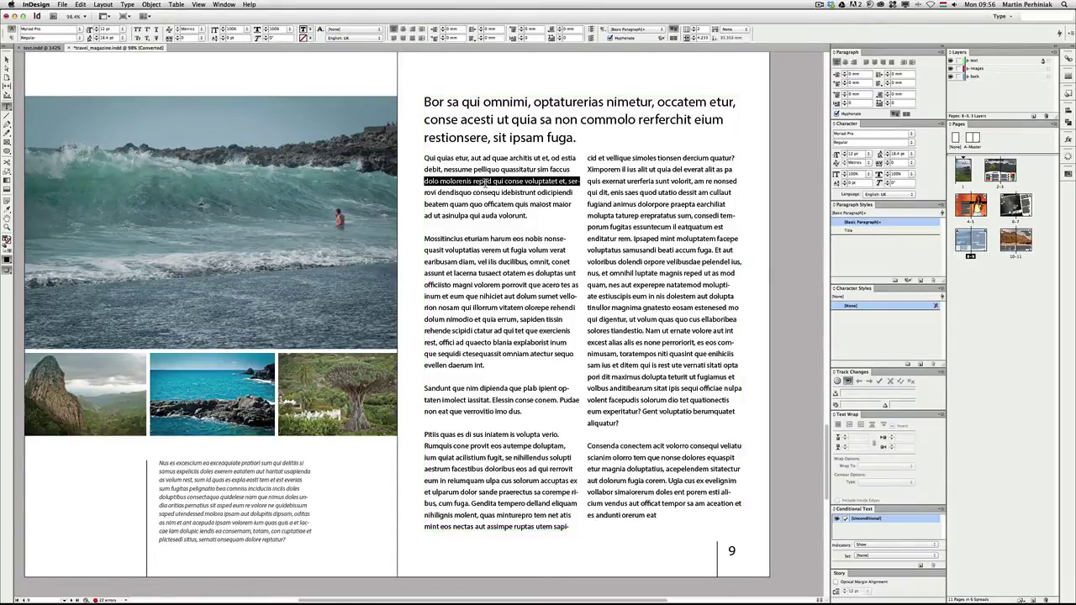
{"action": "left_click", "coordinate": [485, 183]}
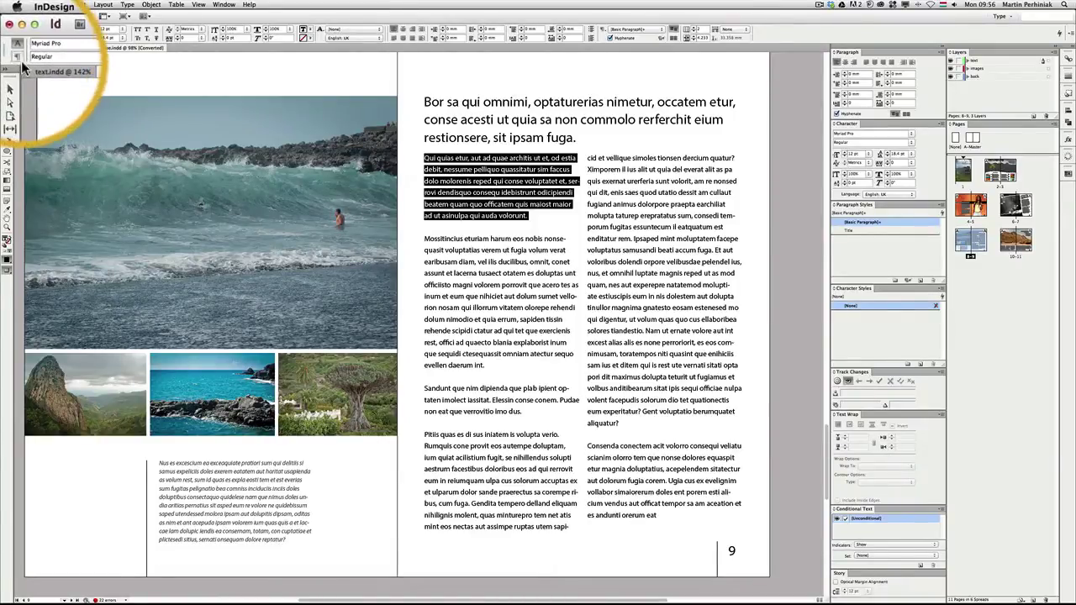
{"action": "left_click", "coordinate": [16, 55]}
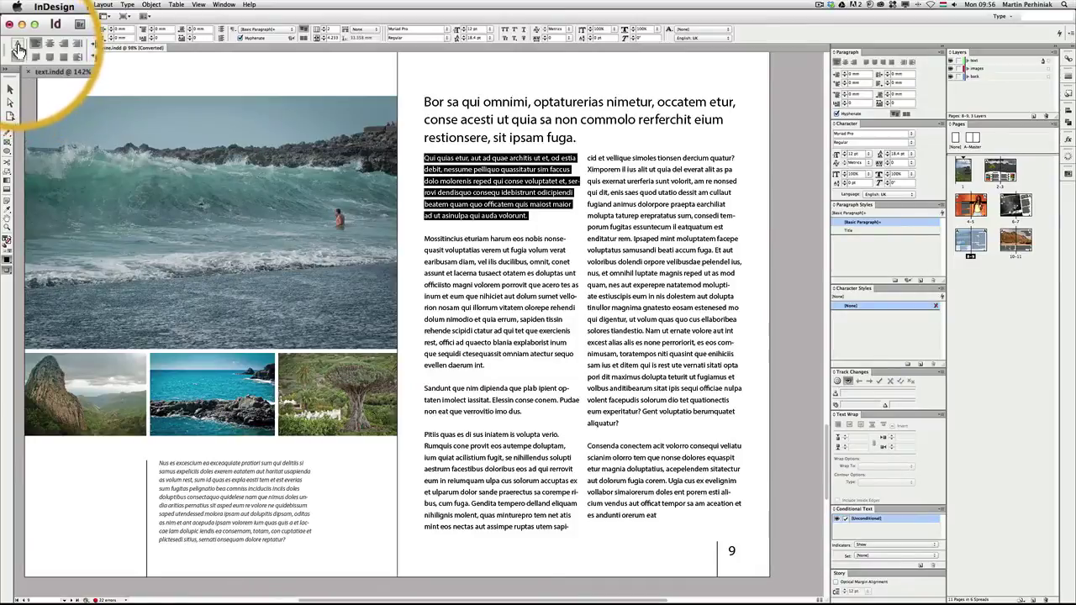
{"action": "left_click", "coordinate": [16, 44]}
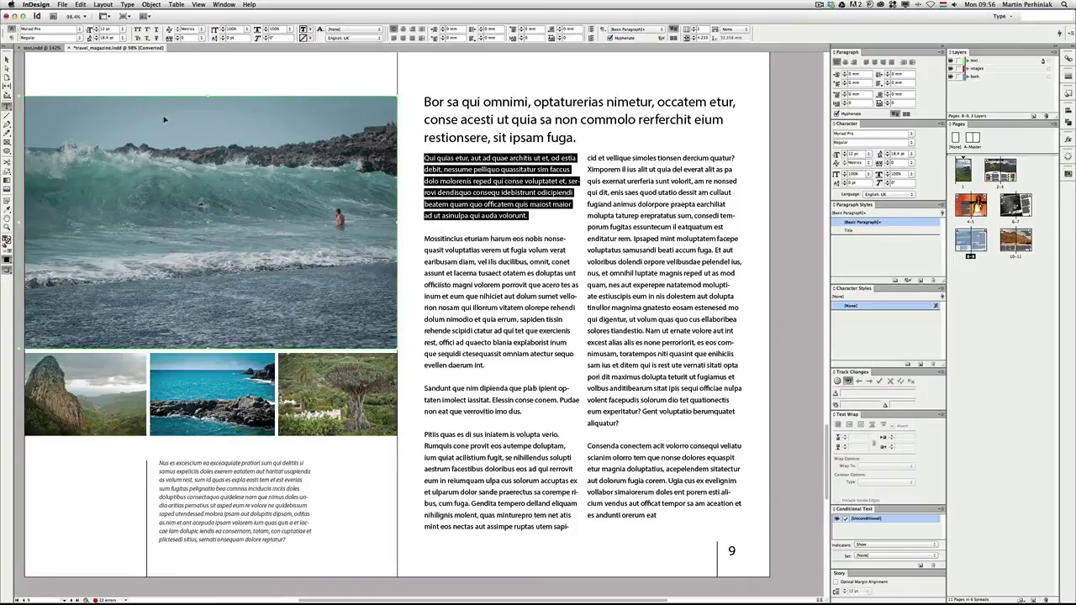
Step: Set the font of the selected "Qui quias etur" paragraph to Trajan Pro
{"action": "key", "text": "super+6"}
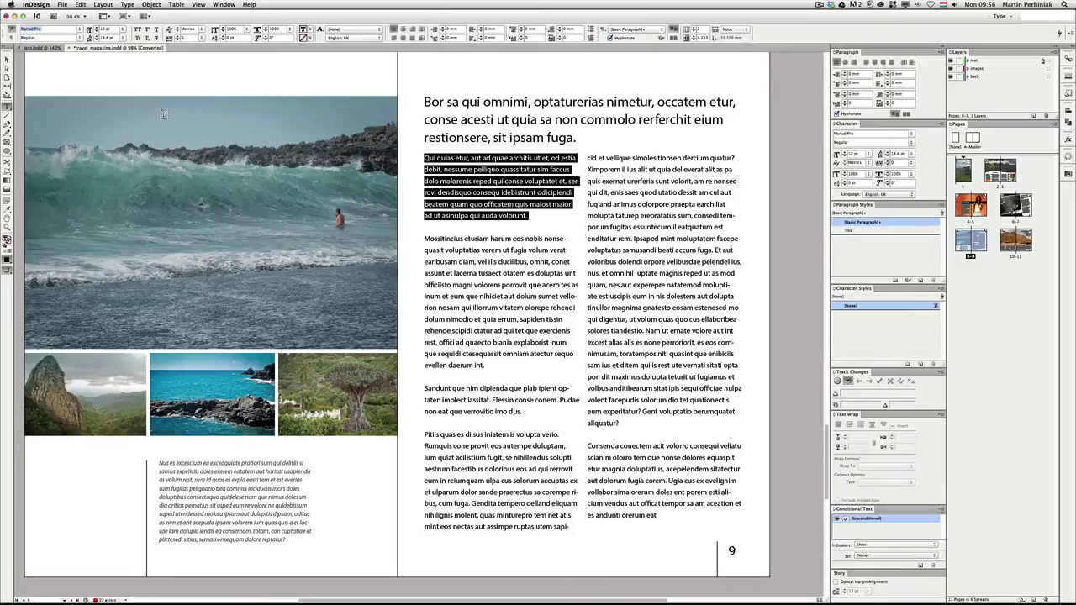
{"action": "type", "text": "Trajan Pro"}
{"action": "key", "text": "Return"}
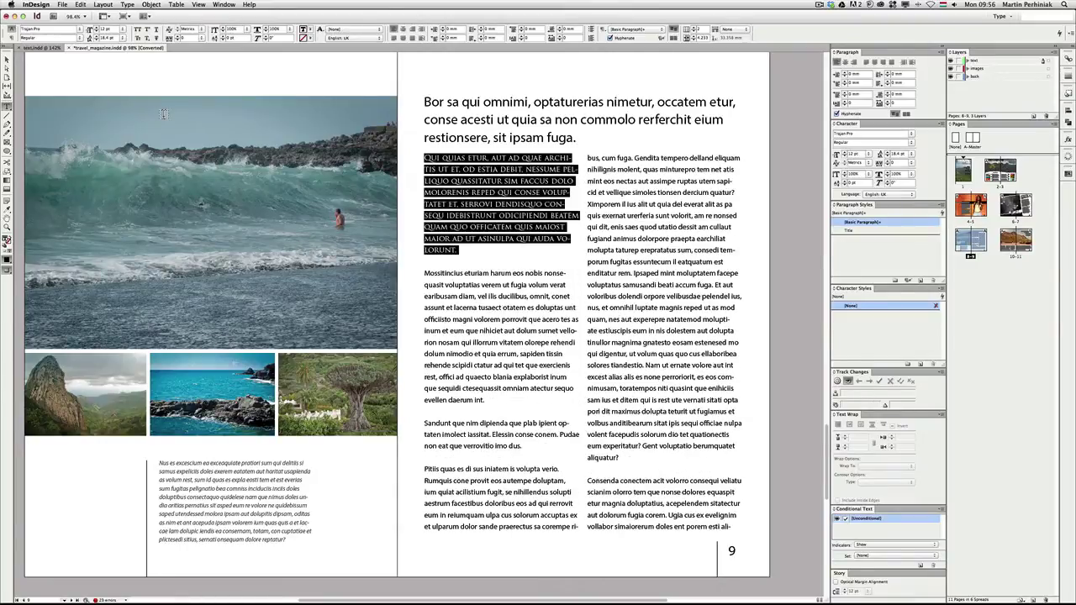
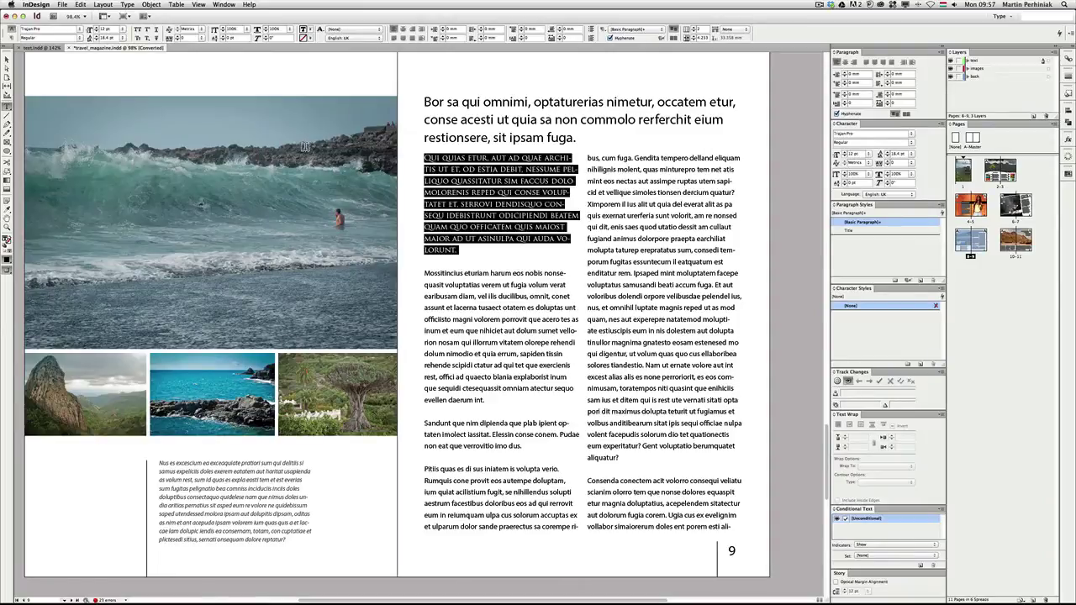
Step: Make the word "Mossitincius" at the start of the second body paragraph bold, italic and underlined
{"action": "double_click", "coordinate": [443, 274]}
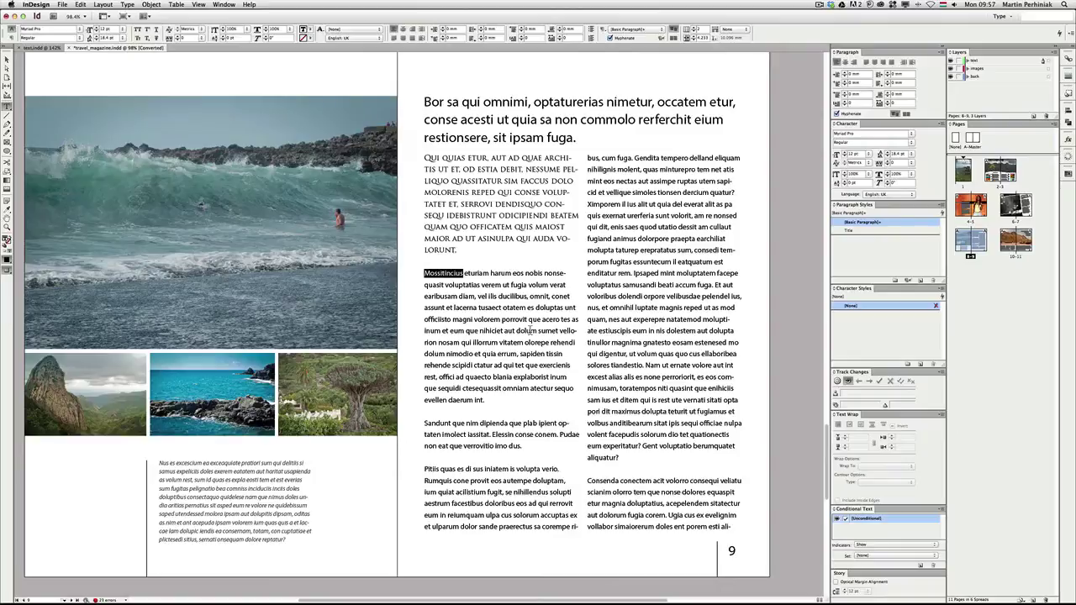
{"action": "key", "text": "ctrl+shift+b"}
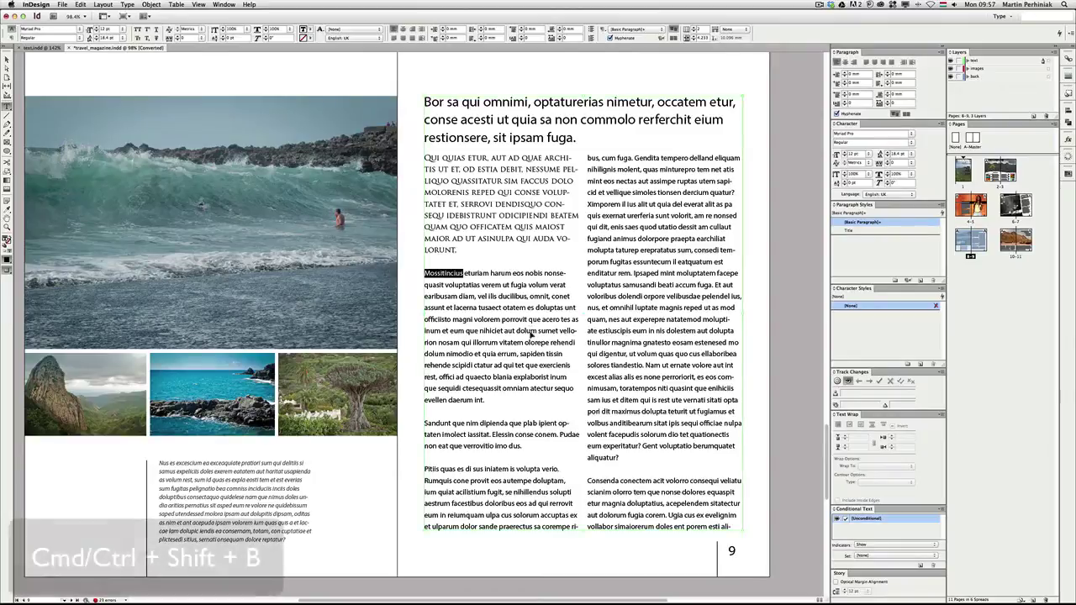
{"action": "key", "text": "ctrl+shift+b"}
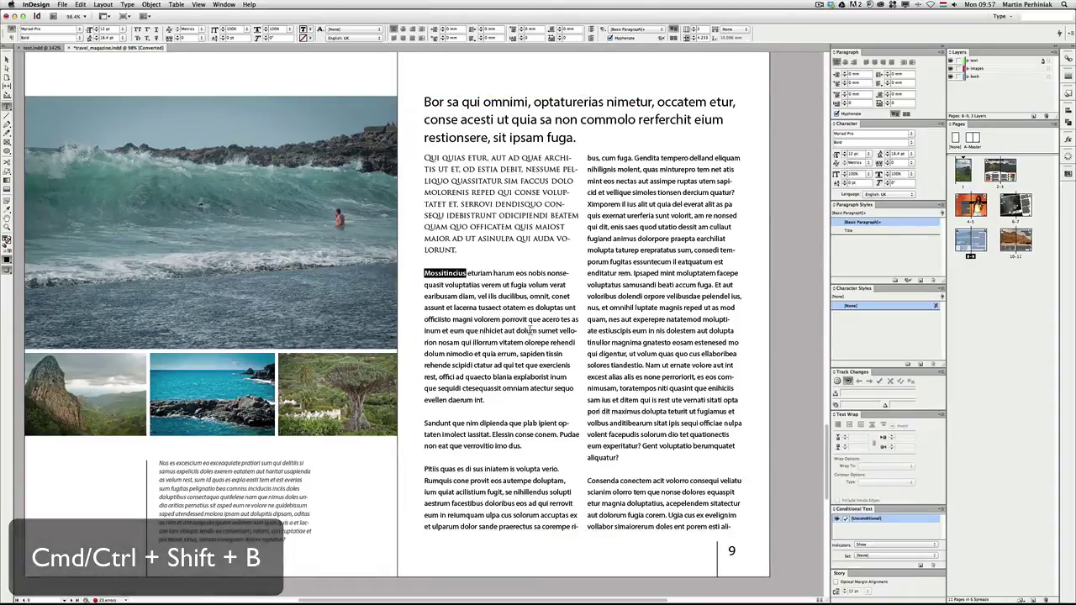
{"action": "key", "text": "ctrl+shift+i"}
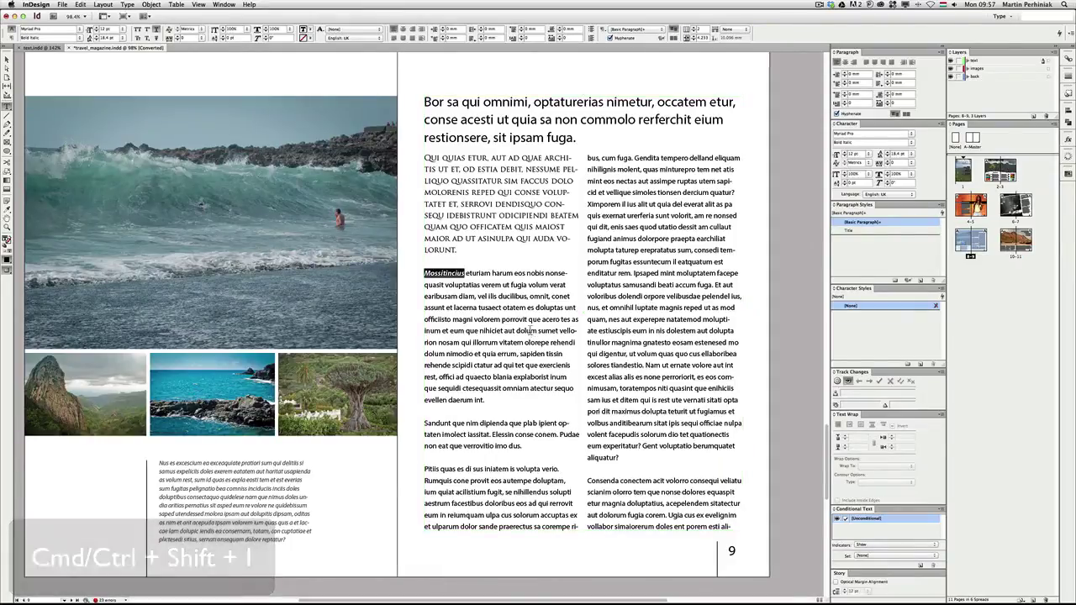
{"action": "key", "text": "ctrl+shift+u"}
{"action": "left_click", "coordinate": [476, 289]}
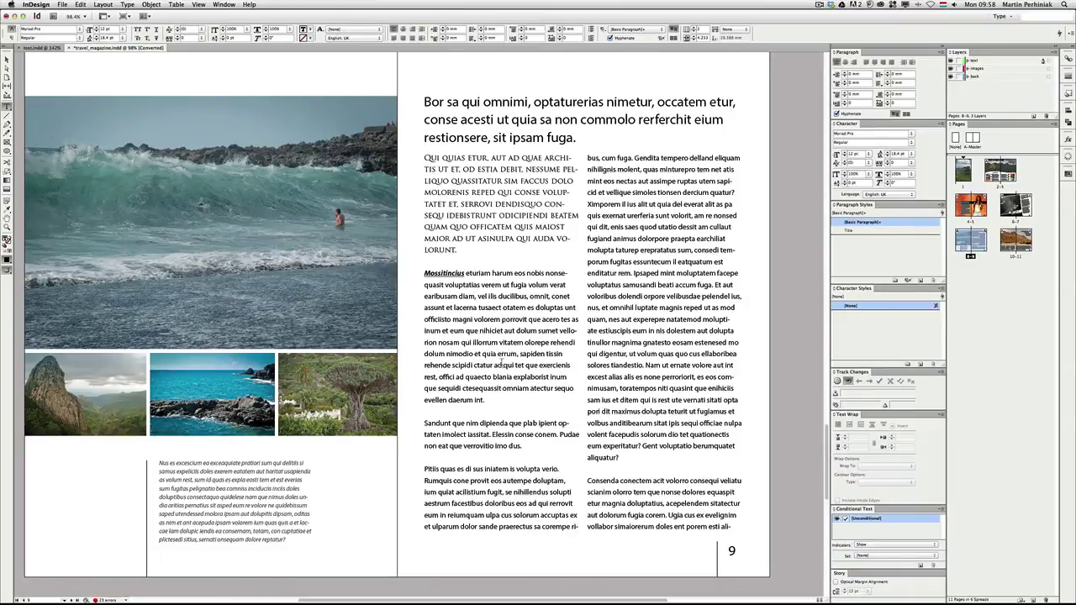
Step: Select the "Sandunt que nim" paragraph and raise and lower its font size in increments, ending at 14 pt
{"action": "left_click_drag", "start_coordinate": [523, 445], "coordinate": [420, 426]}
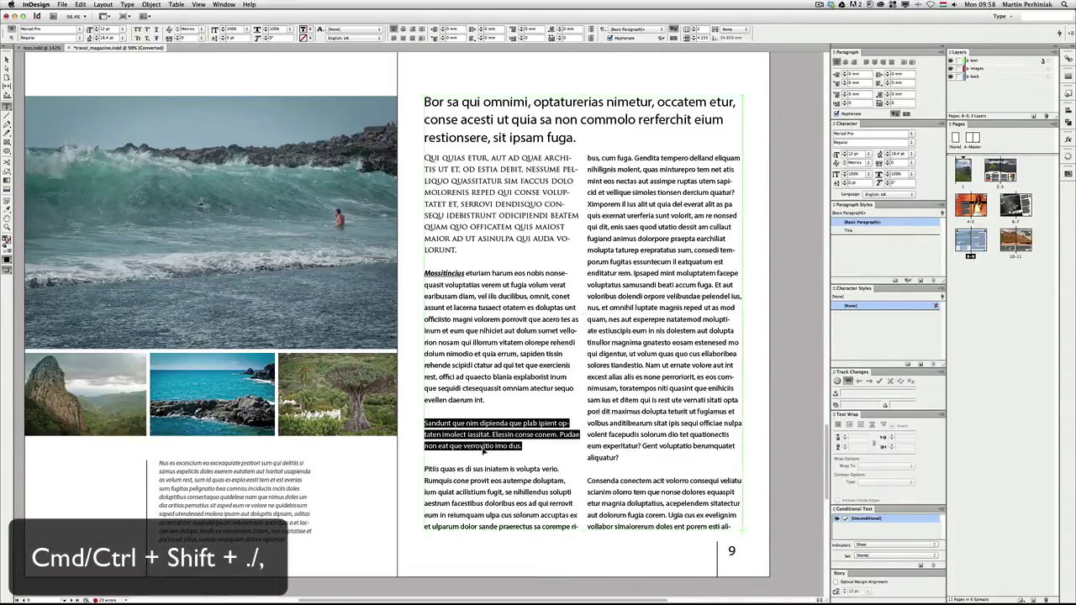
{"action": "key", "text": "super+shift+period"}
{"action": "key", "text": "super+shift+period"}
{"action": "key", "text": "super+shift+period"}
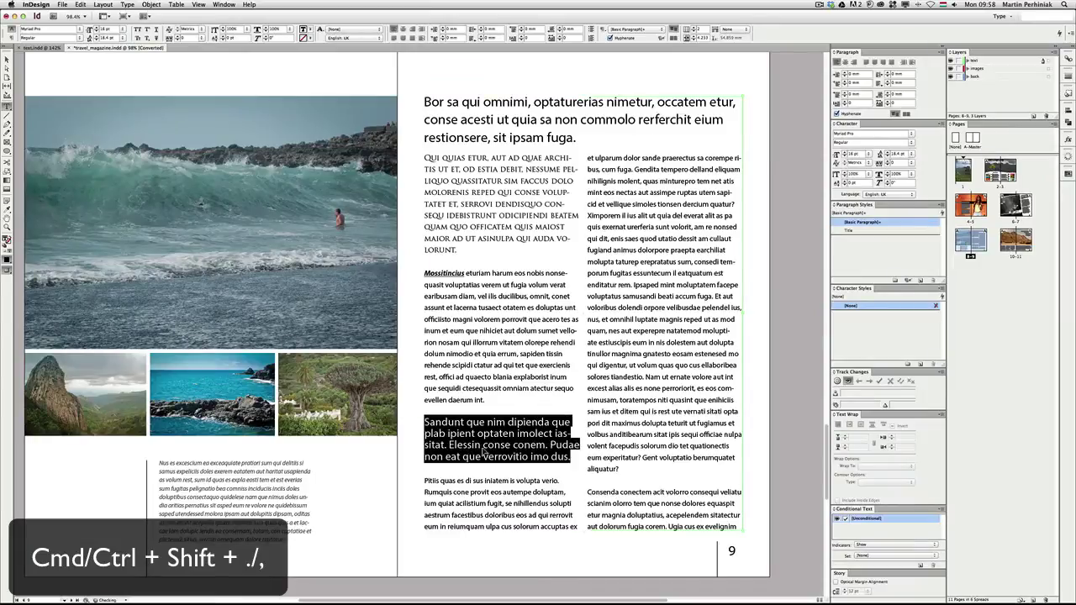
{"action": "key", "text": "super+shift+comma"}
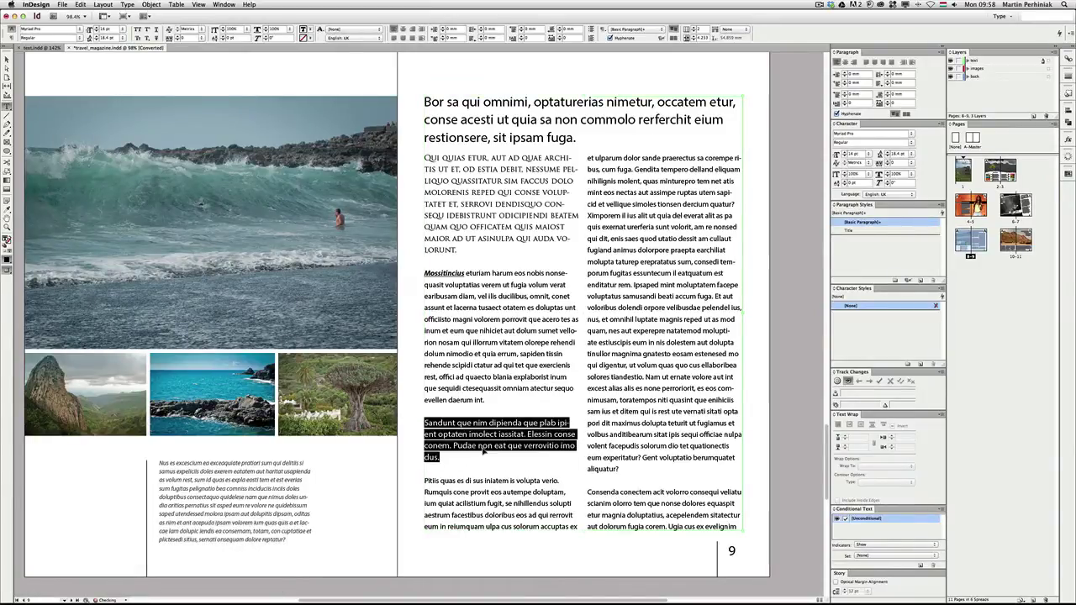
{"action": "key", "text": "super+shift+comma"}
{"action": "key", "text": "super+shift+comma"}
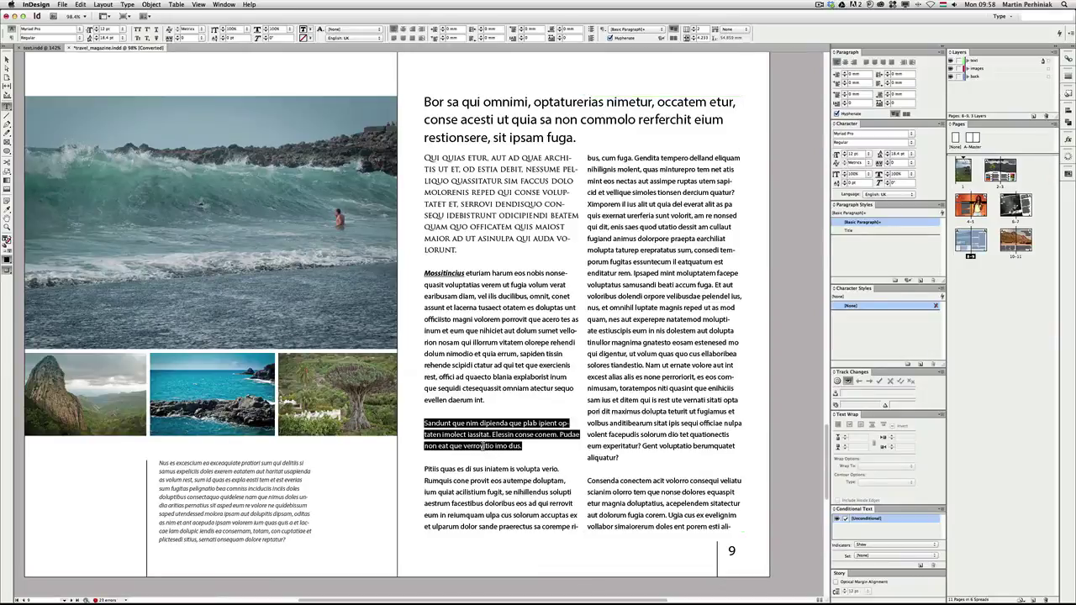
{"action": "key", "text": "super+shift+period"}
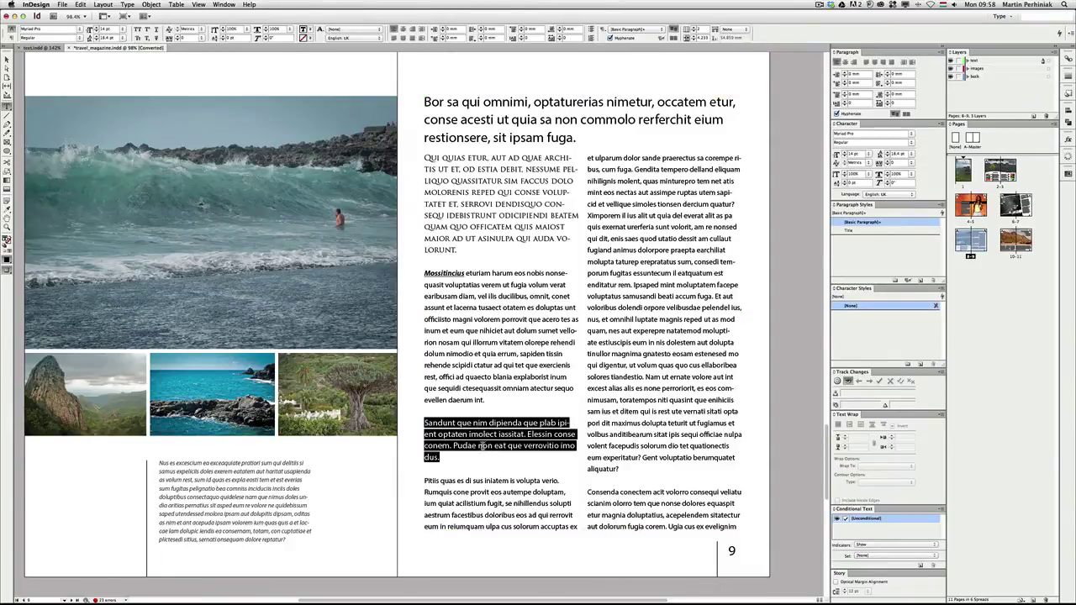
Step: Review the keyboard increments in the Units & Increments preferences, including Baseline Shift, and close them without changes
{"action": "key", "text": "super+k"}
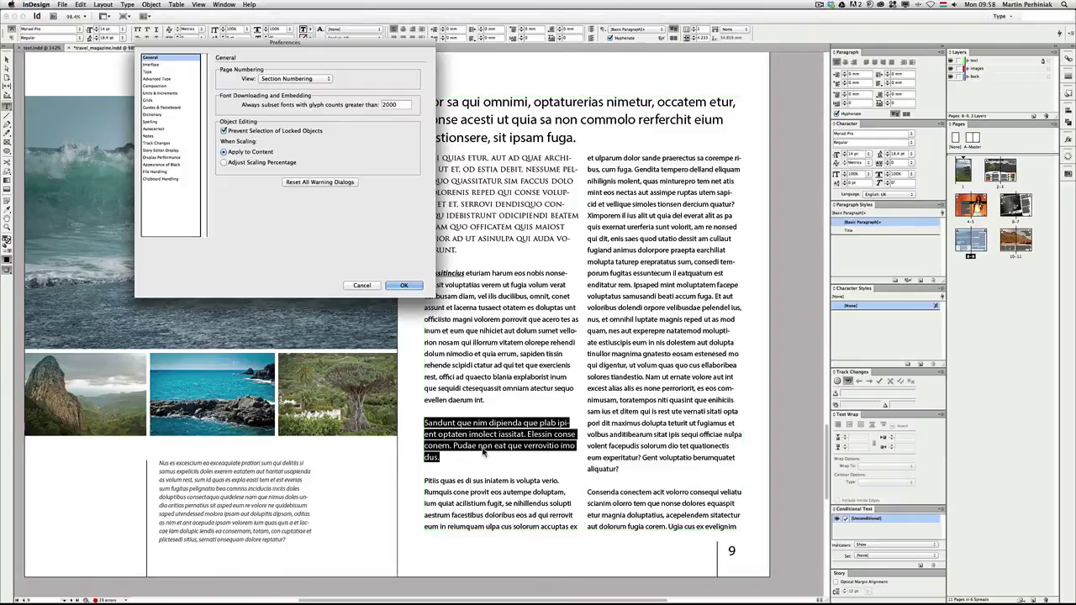
{"action": "left_click_drag", "start_coordinate": [227, 42], "coordinate": [355, 211]}
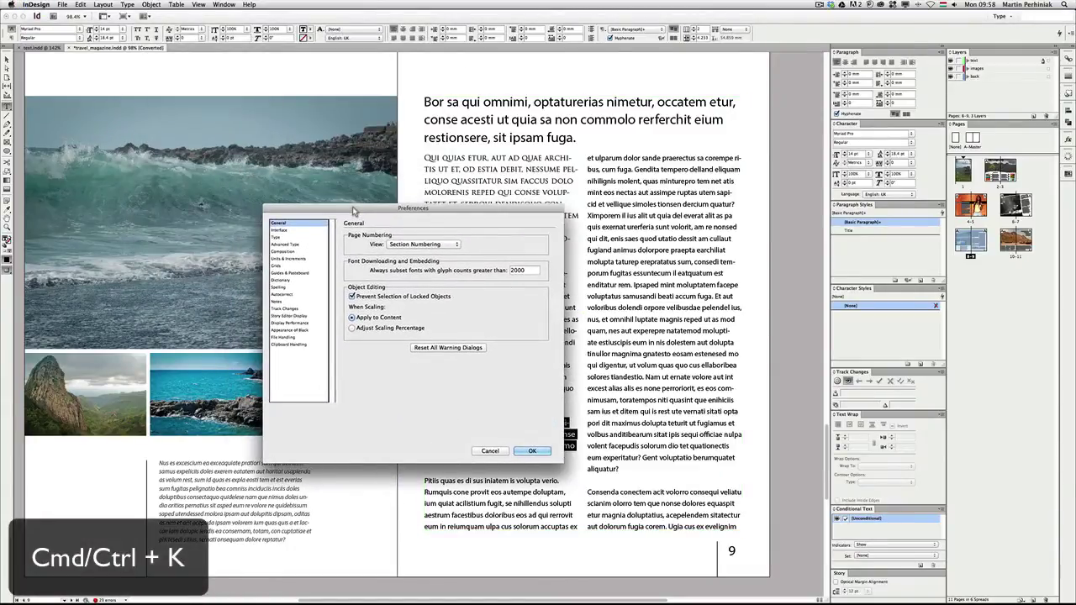
{"action": "left_click", "coordinate": [303, 259]}
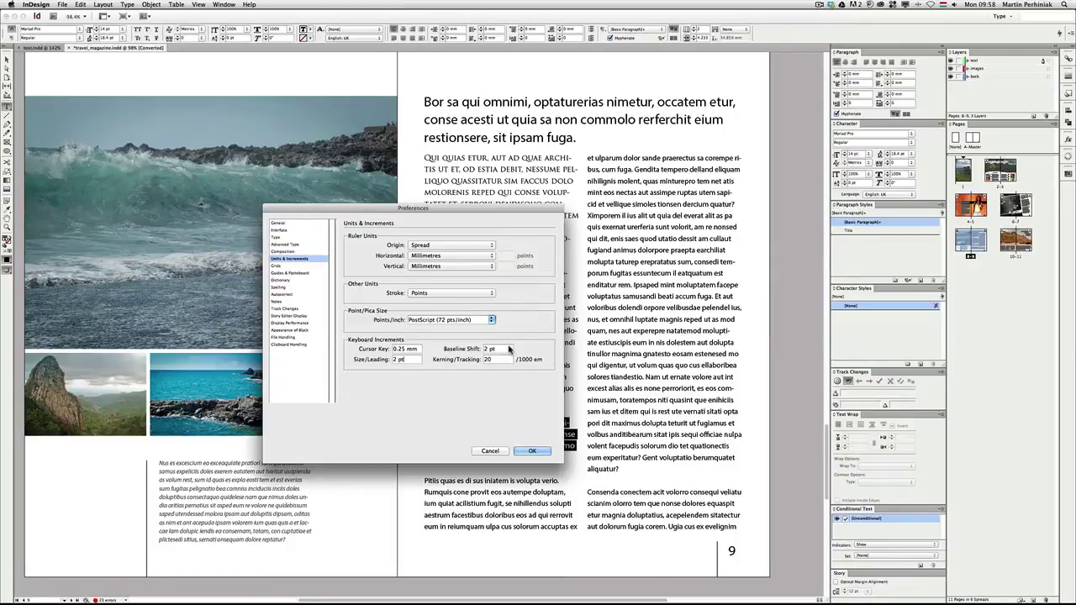
{"action": "left_click", "coordinate": [497, 348]}
{"action": "left_click_drag", "start_coordinate": [497, 349], "coordinate": [484, 349]}
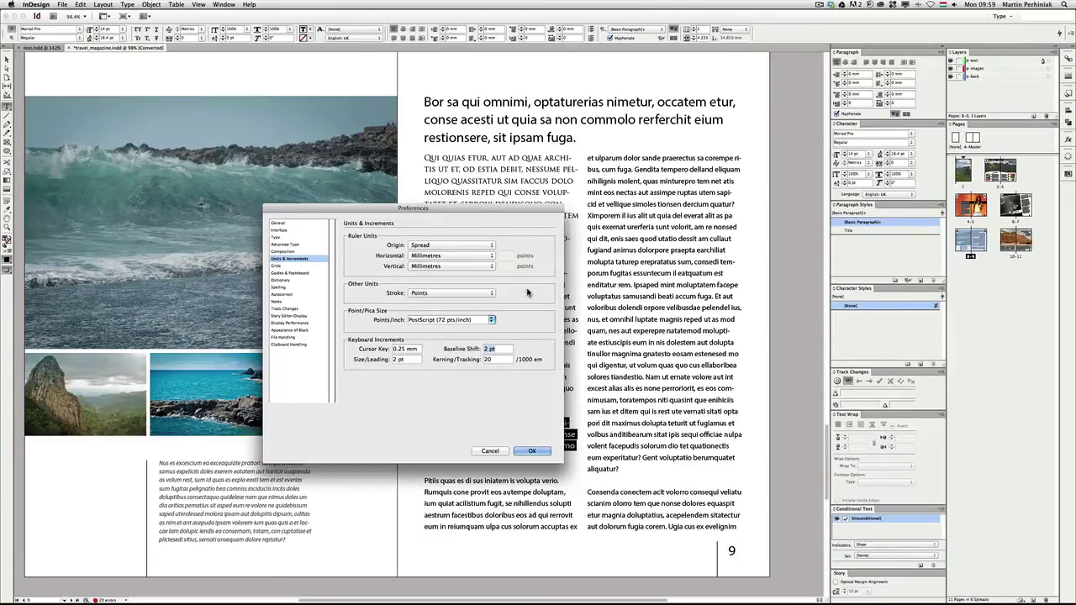
{"action": "left_click", "coordinate": [491, 451]}
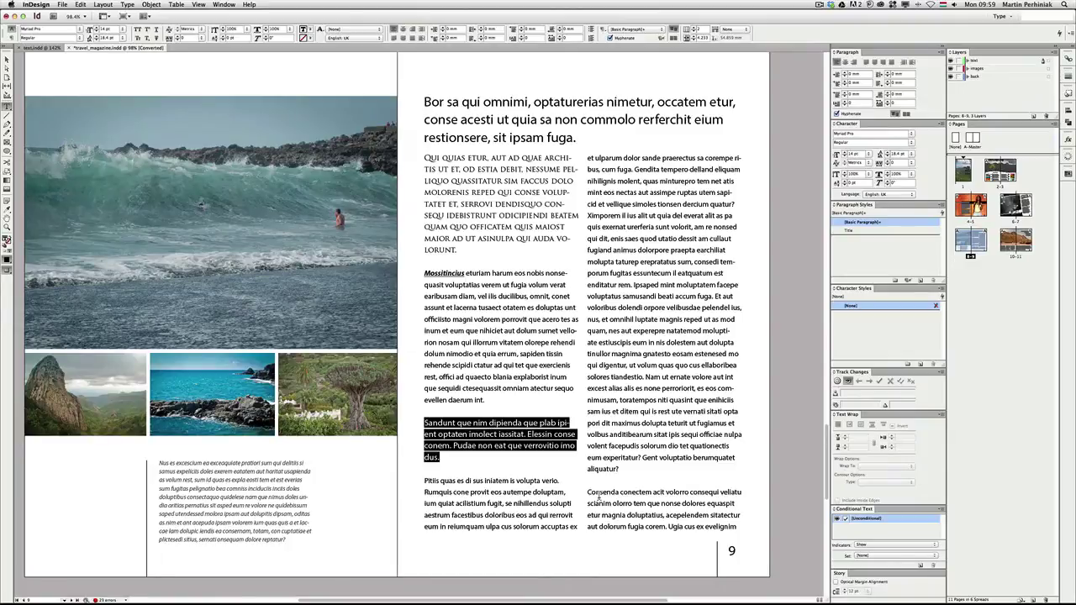
Step: Turn all caps on and off twice for the selected "Sandunt que nim" paragraph
{"action": "key", "text": "super+shift+k"}
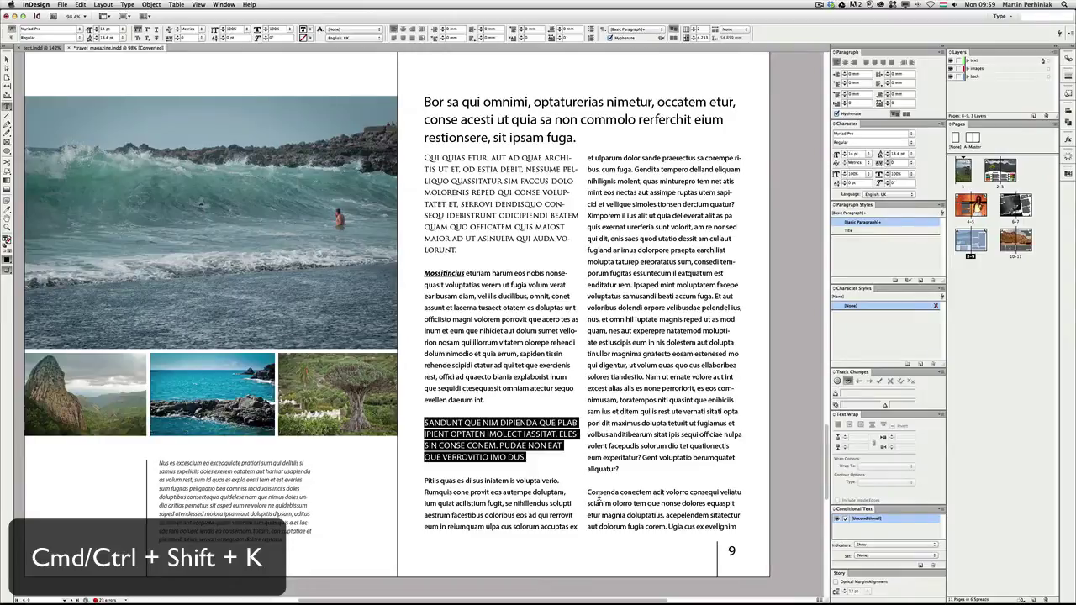
{"action": "key", "text": "super+shift+k"}
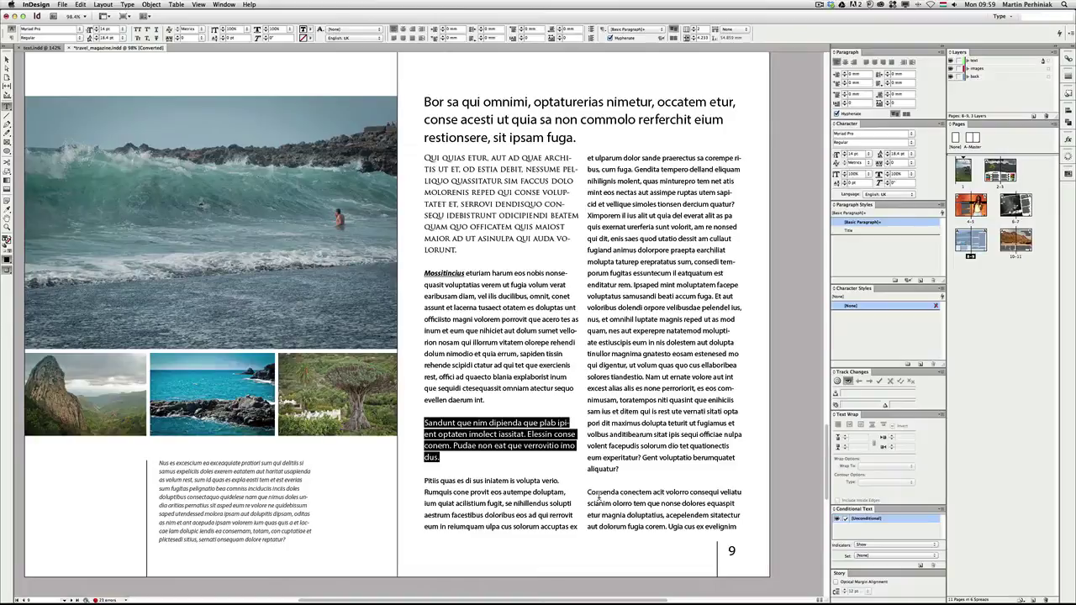
{"action": "key", "text": "super+shift+k"}
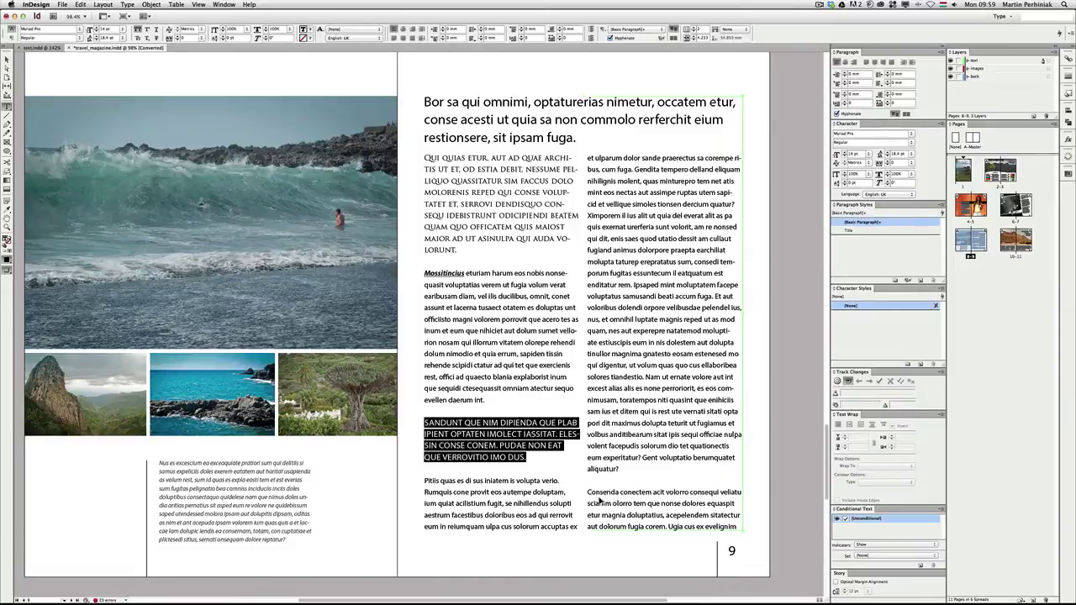
{"action": "key", "text": "super+shift+k"}
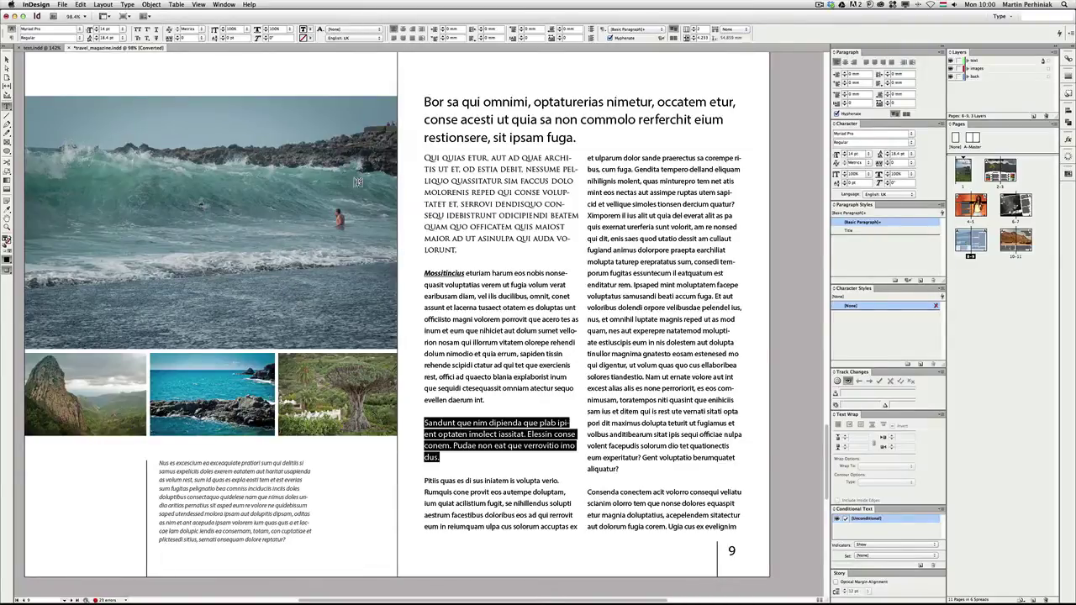
Step: Make the selected "Sandunt que nim" paragraph bold and reduce its font size to 10 pt
{"action": "key", "text": "super+shift+b"}
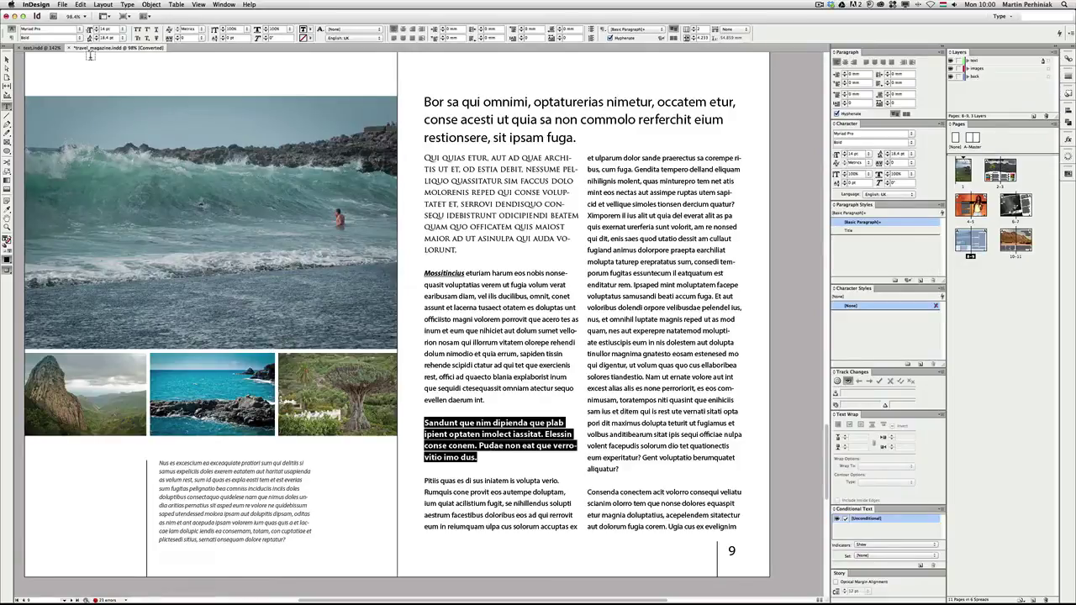
{"action": "key", "text": "super+shift+comma"}
{"action": "key", "text": "super+shift+comma"}
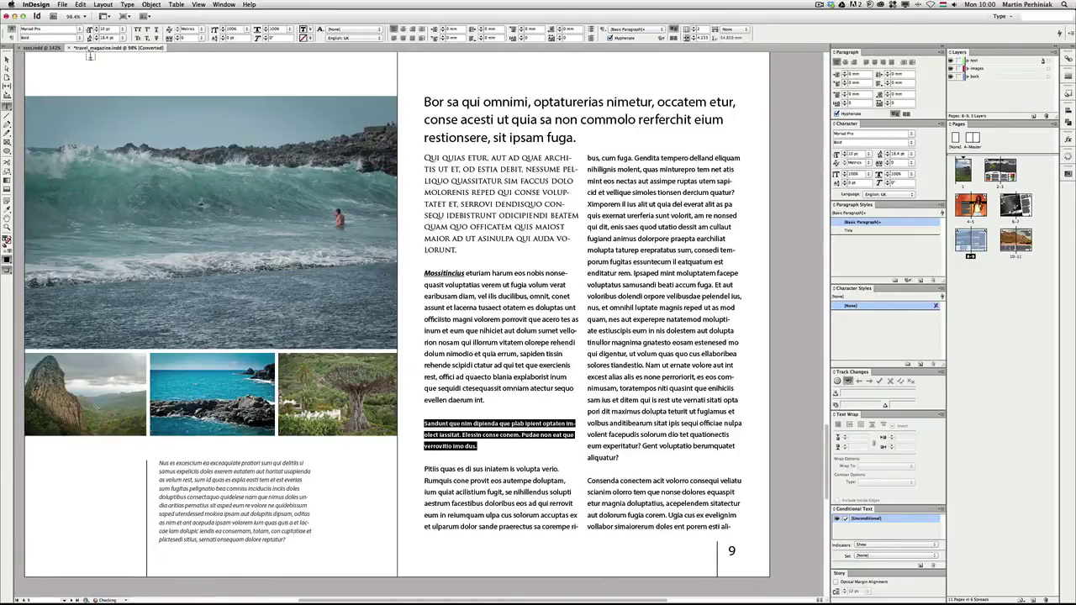
Step: Reselect the "Sandunt que nim" paragraph and colour its text with the cyan swatch C=100 M=0 Y=0 K=0
{"action": "left_click", "coordinate": [494, 433]}
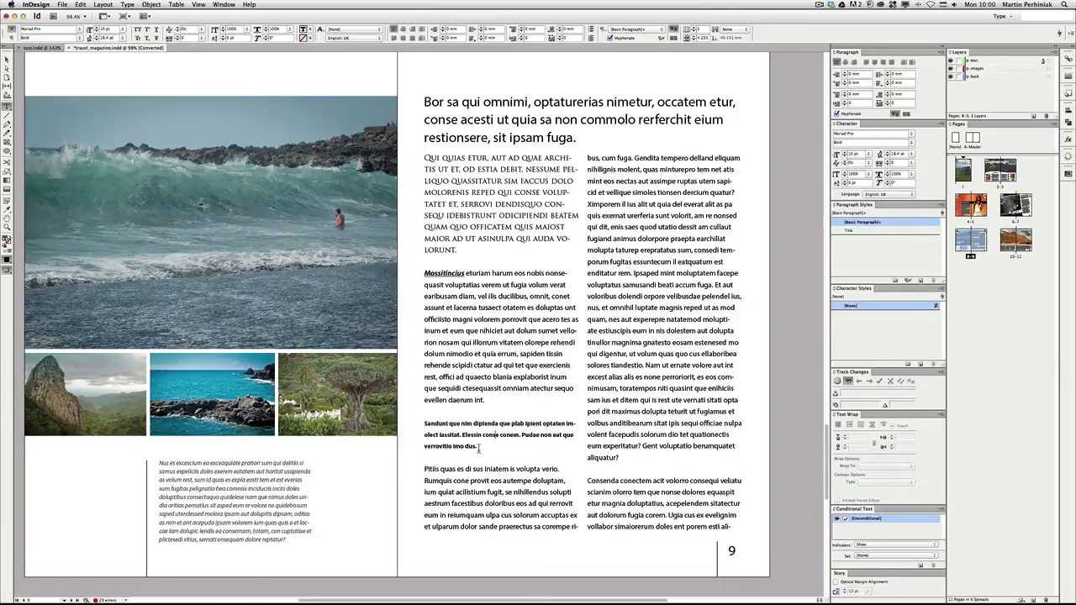
{"action": "left_click_drag", "start_coordinate": [479, 448], "coordinate": [412, 423]}
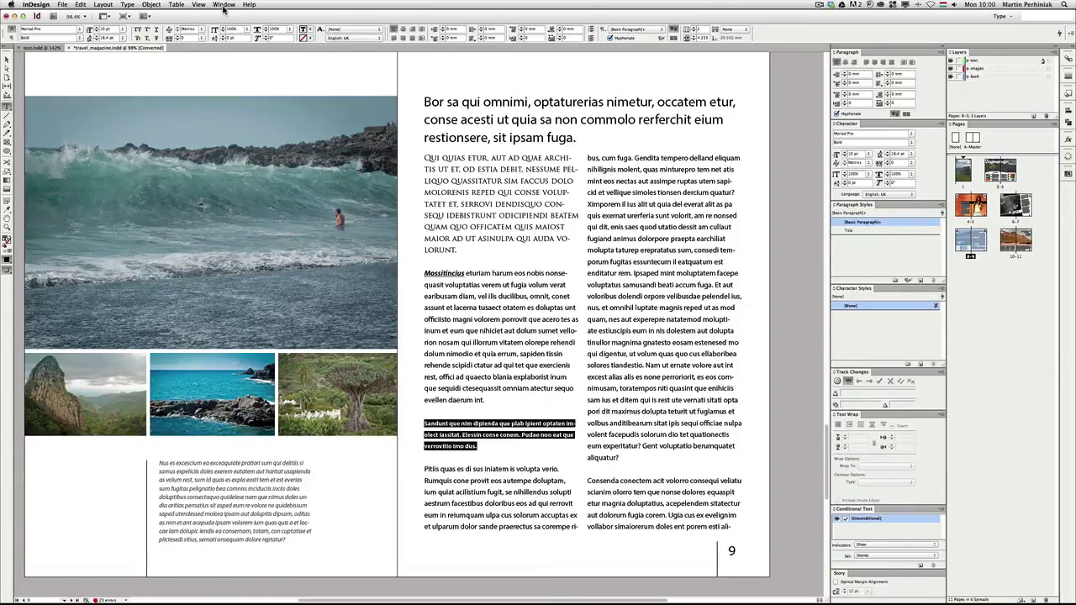
{"action": "left_click", "coordinate": [313, 35]}
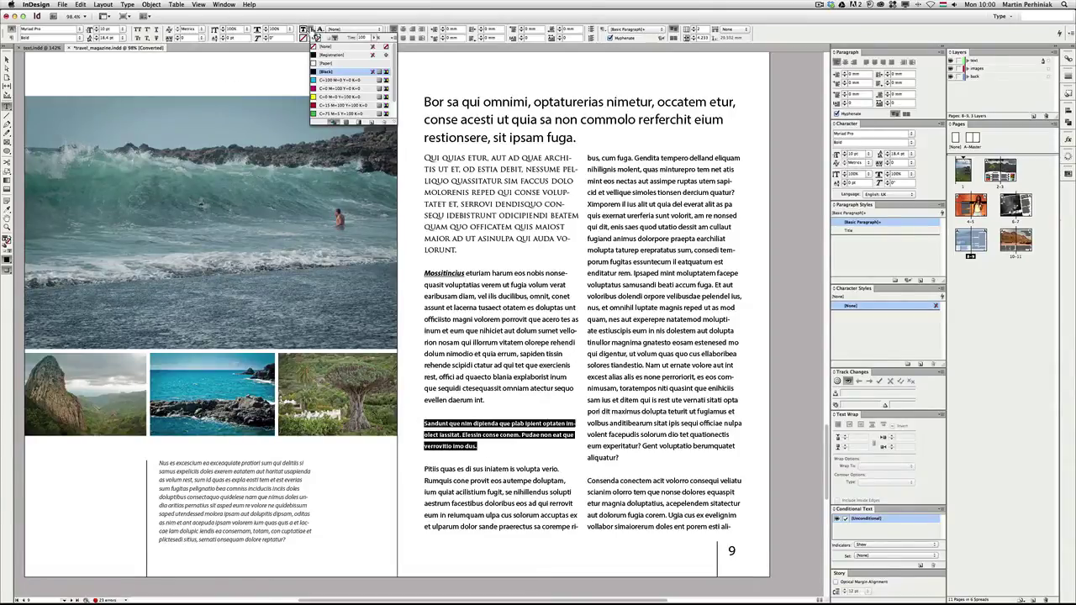
{"action": "left_click", "coordinate": [333, 81]}
{"action": "left_click", "coordinate": [500, 435]}
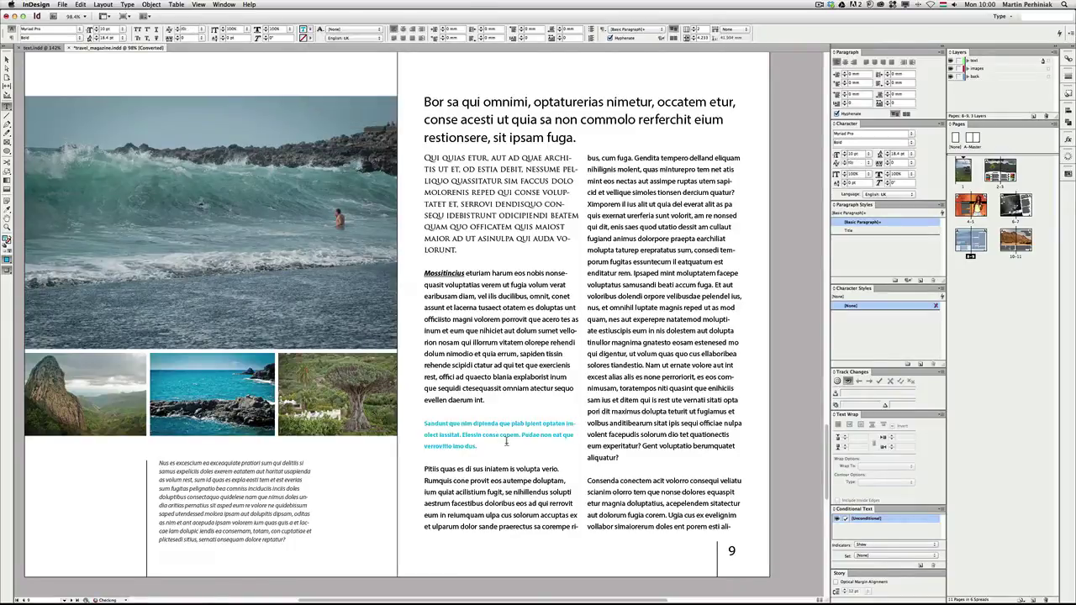
Step: Create a paragraph style from the cyan "Sandunt que nim" paragraph and name it "text"
{"action": "left_click_drag", "start_coordinate": [477, 445], "coordinate": [454, 446]}
{"action": "triple_click", "coordinate": [437, 433]}
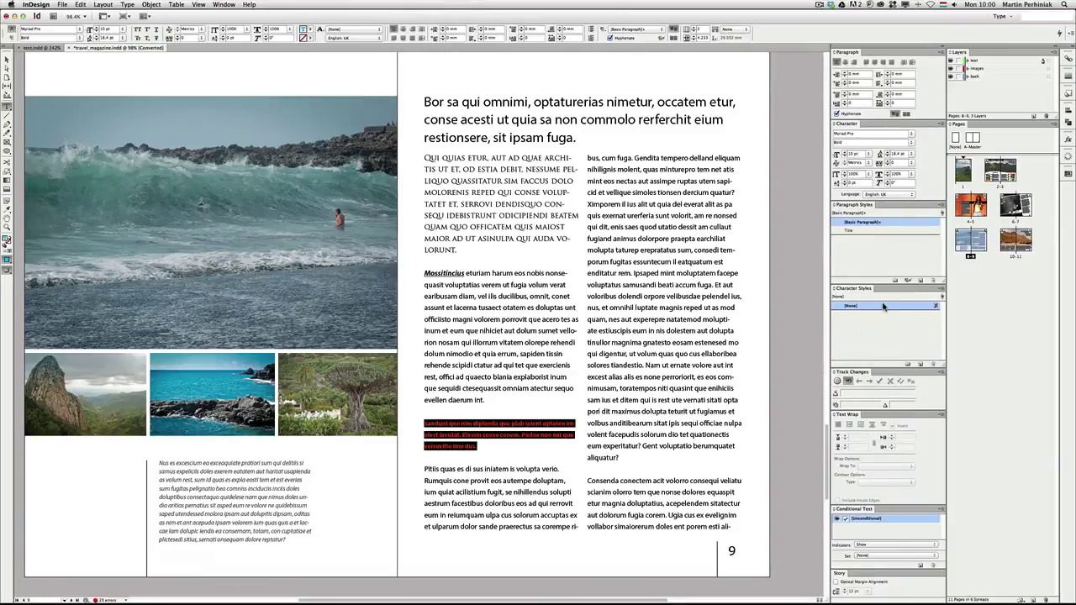
{"action": "left_click", "coordinate": [920, 280]}
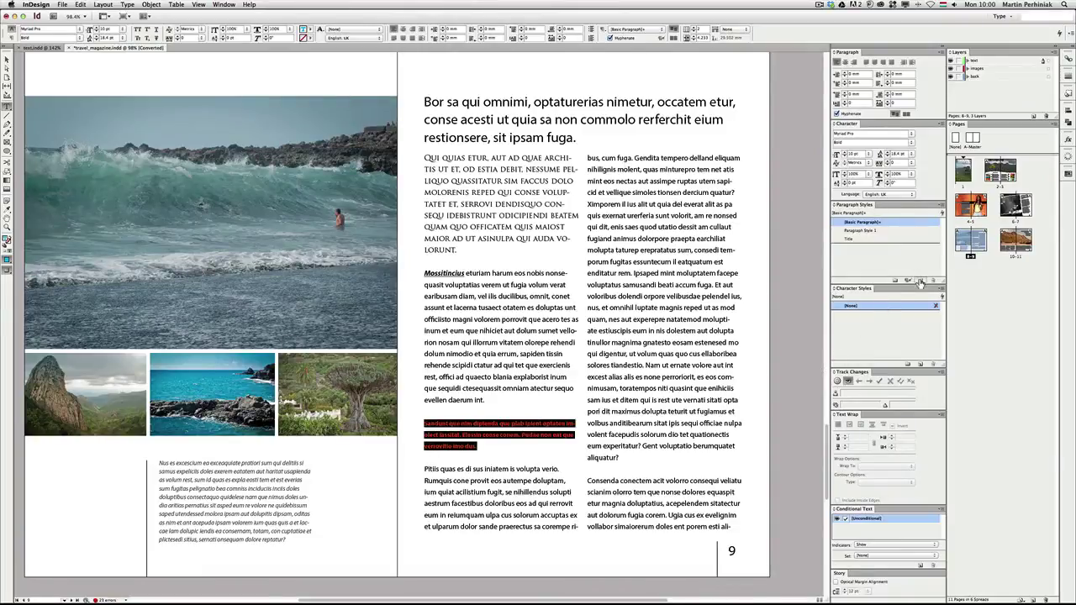
{"action": "double_click", "coordinate": [871, 231]}
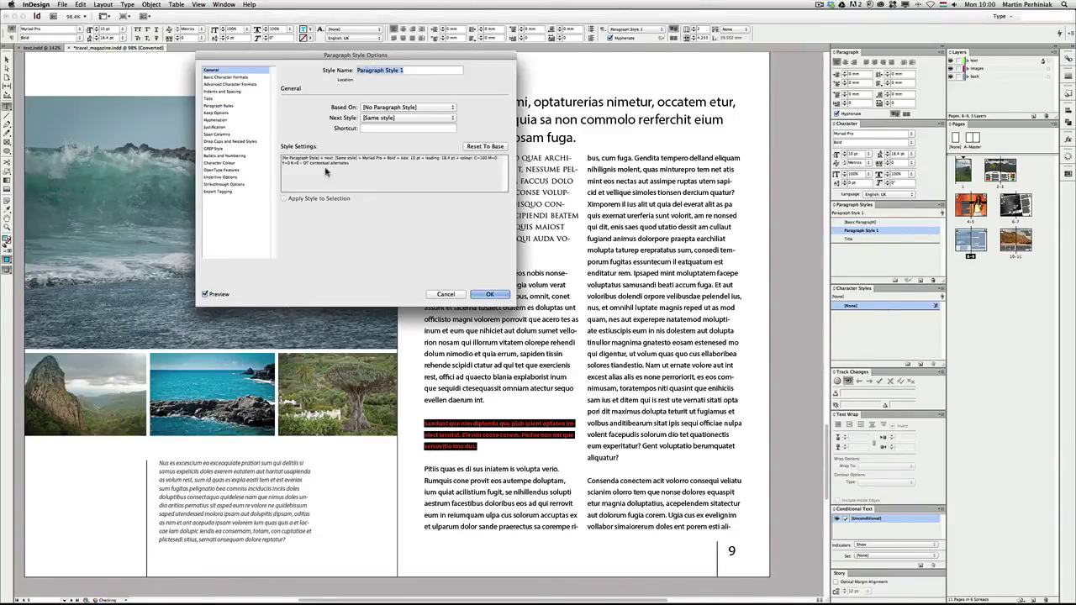
{"action": "left_click_drag", "start_coordinate": [391, 59], "coordinate": [433, 144]}
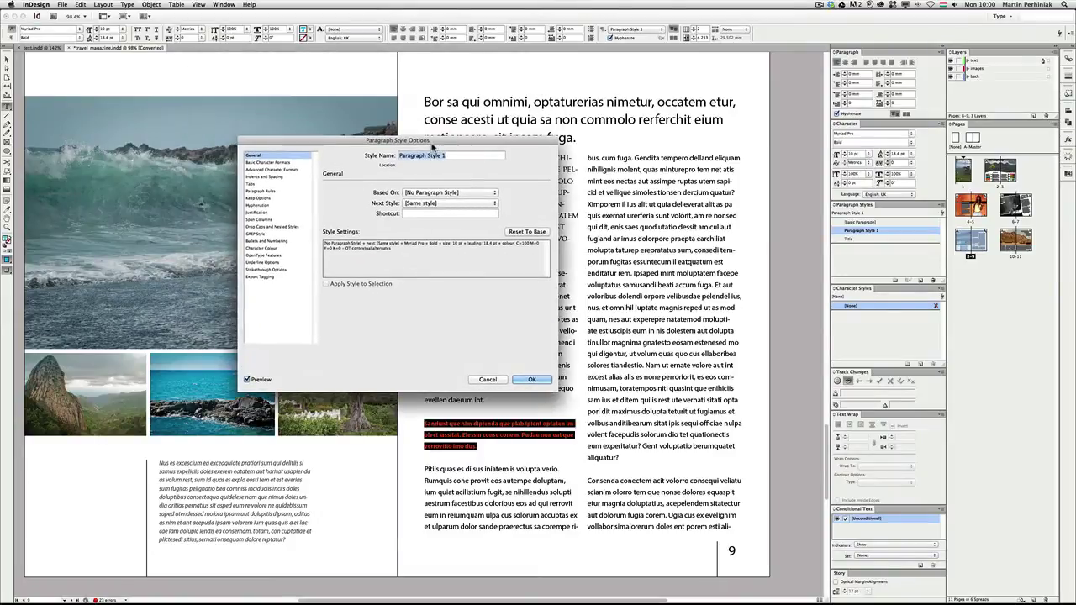
{"action": "type", "text": "test"}
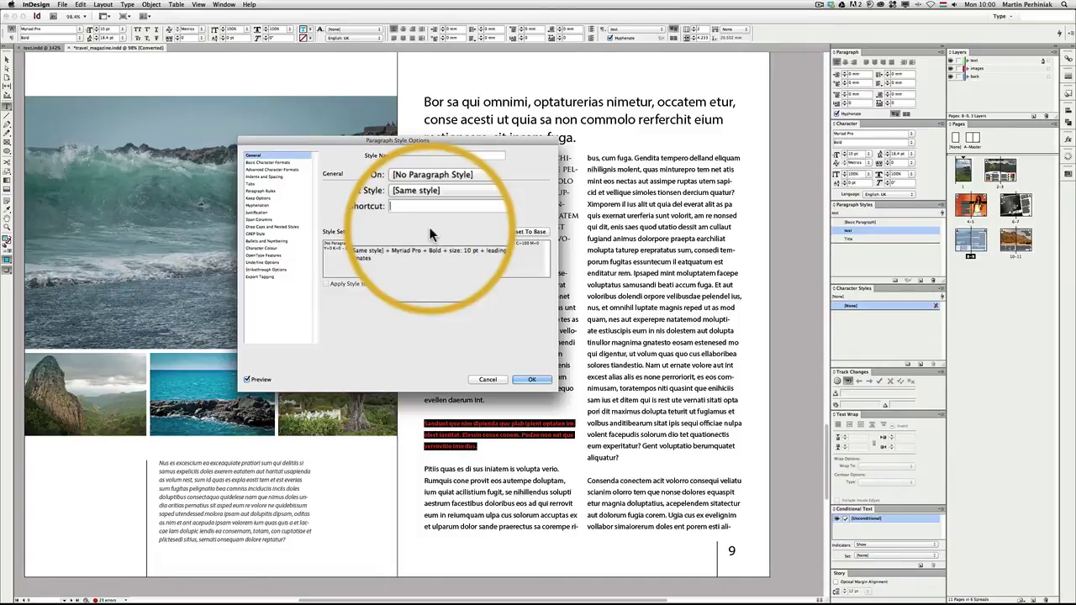
Step: Assign the shortcut Opt+Num 1 to the "text" paragraph style and apply the style to the "Qui quias etur" paragraph
{"action": "key", "text": "alt+KP_1"}
{"action": "left_click", "coordinate": [538, 383]}
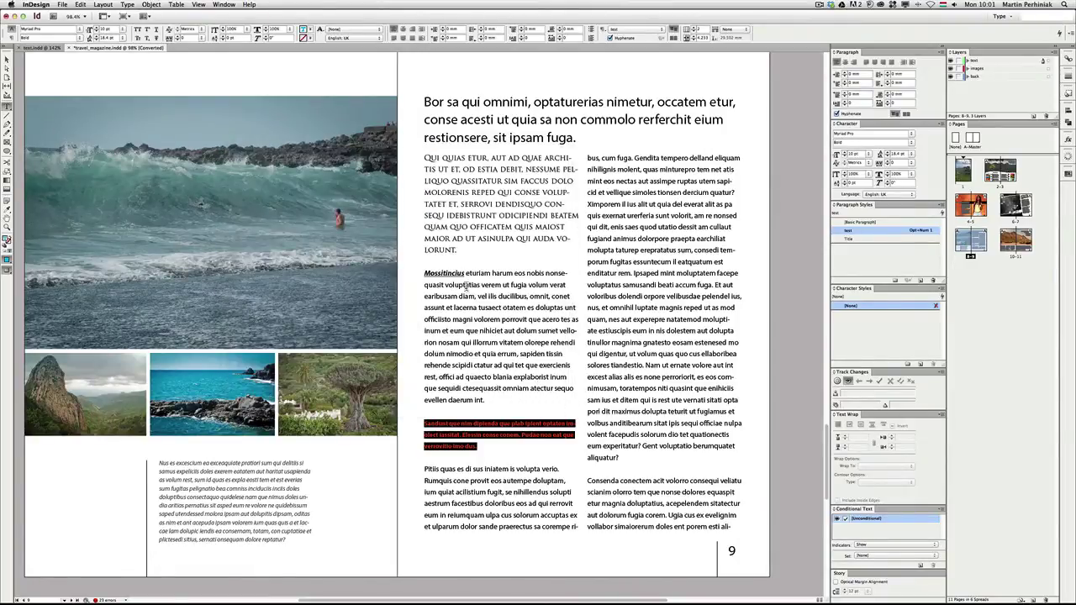
{"action": "left_click", "coordinate": [474, 210]}
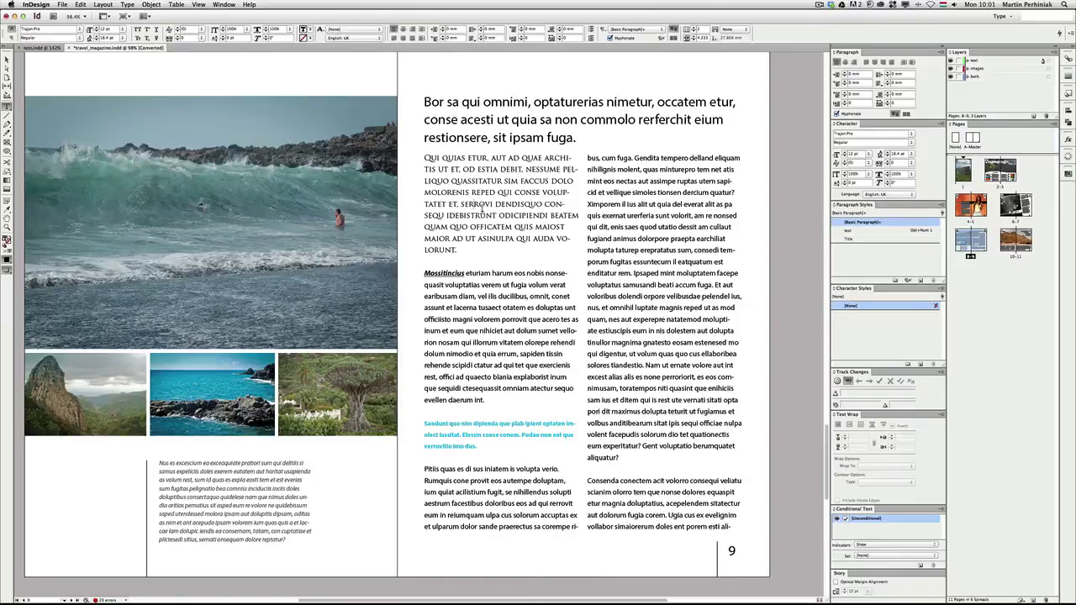
{"action": "key", "text": "alt+KP_1"}
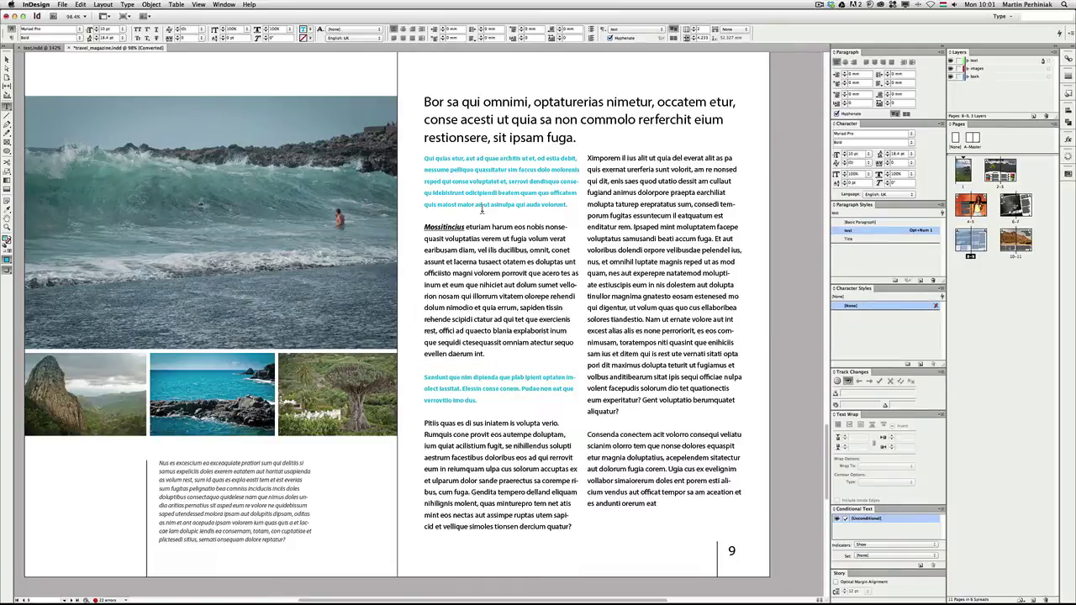
Step: Widen and tighten the kerning between "B" and "o" at the start of the headline in increments, ending at -16
{"action": "left_click", "coordinate": [423, 103]}
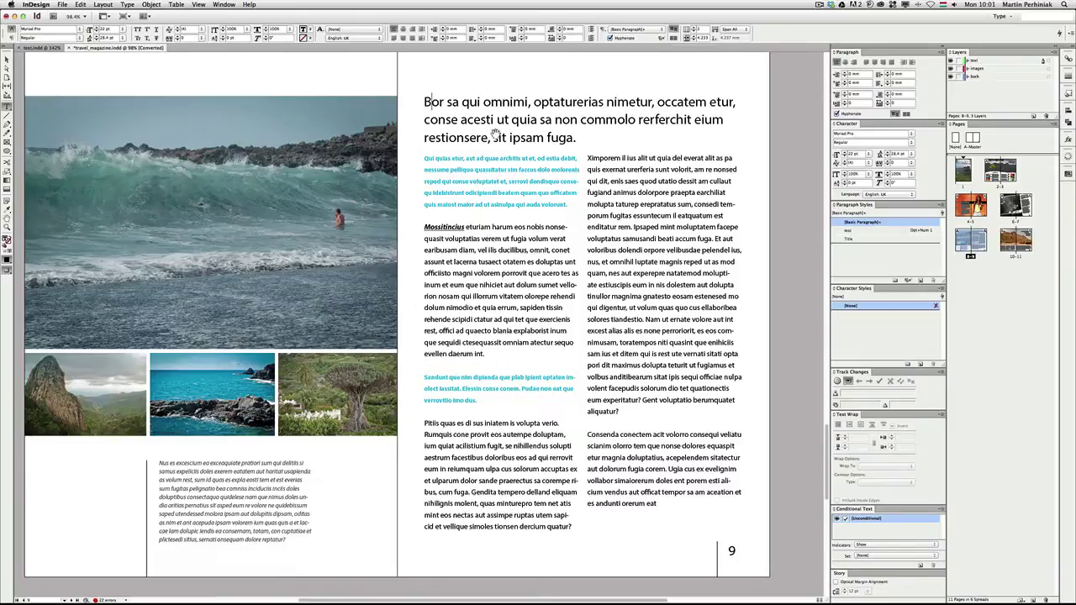
{"action": "key", "text": "alt+Right"}
{"action": "key", "text": "alt+Right"}
{"action": "key", "text": "alt+Right"}
{"action": "key", "text": "alt+Right"}
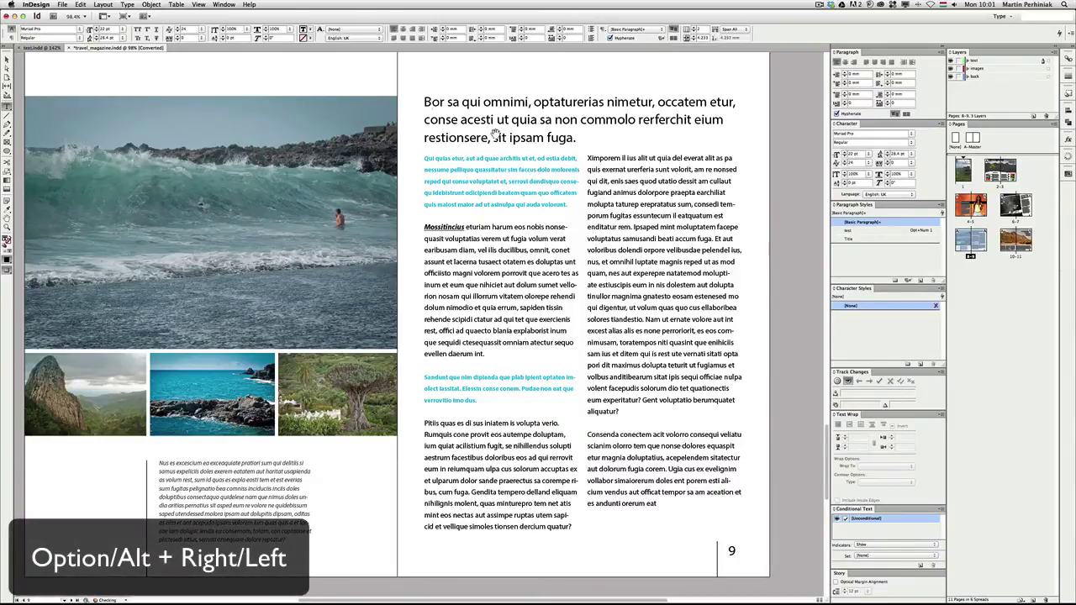
{"action": "key", "text": "alt+Left"}
{"action": "key", "text": "alt+Left"}
{"action": "key", "text": "alt+Left"}
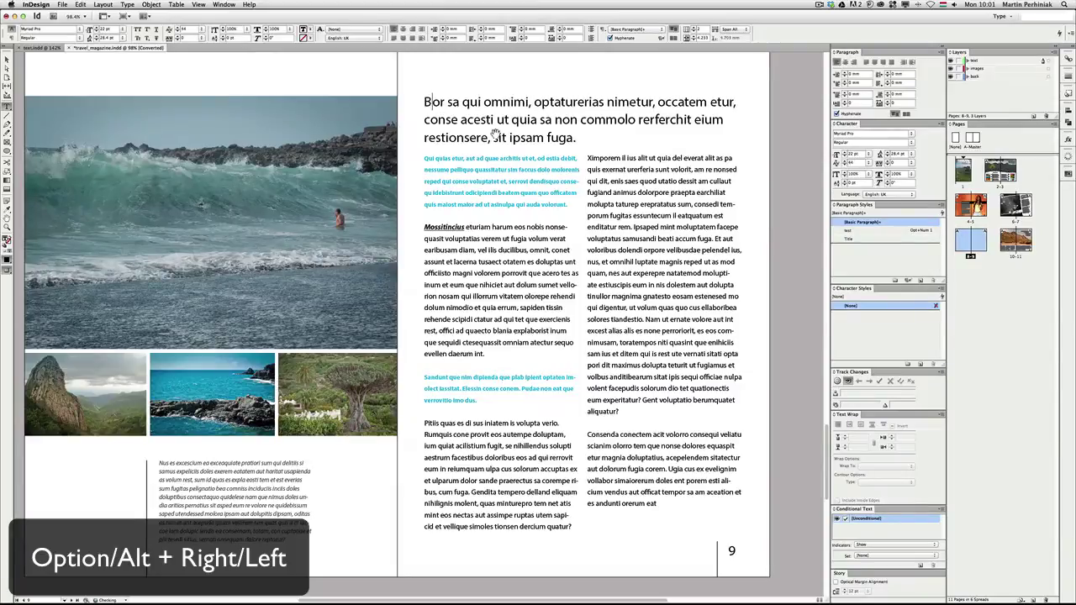
{"action": "key", "text": "alt+Right"}
{"action": "key", "text": "alt+Right"}
{"action": "key", "text": "alt+Right"}
{"action": "key", "text": "alt+Left"}
{"action": "key", "text": "alt+Left"}
{"action": "key", "text": "alt+Left"}
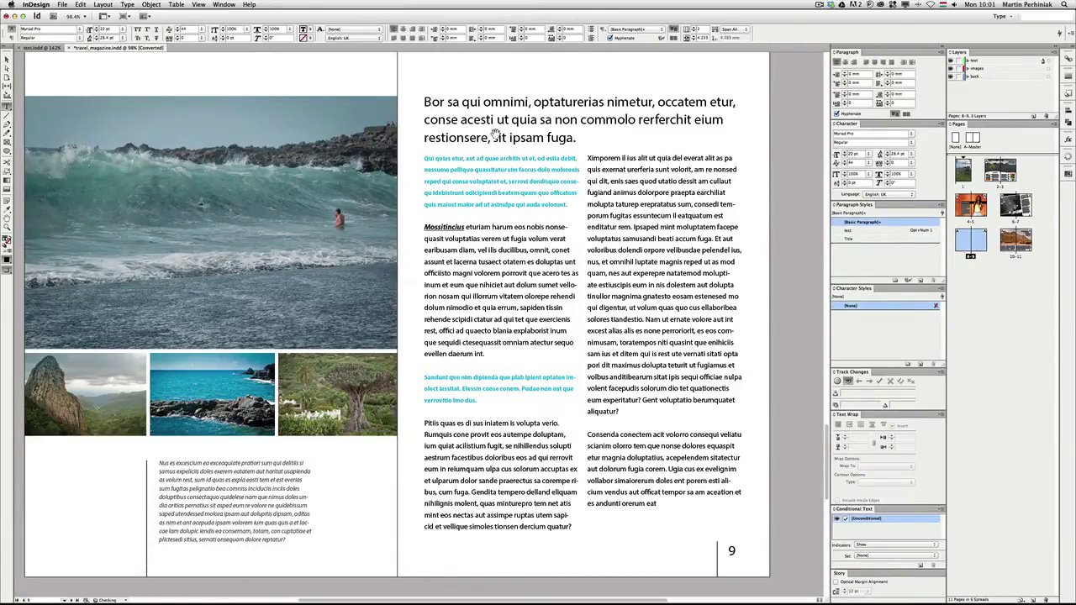
{"action": "key", "text": "alt+Right"}
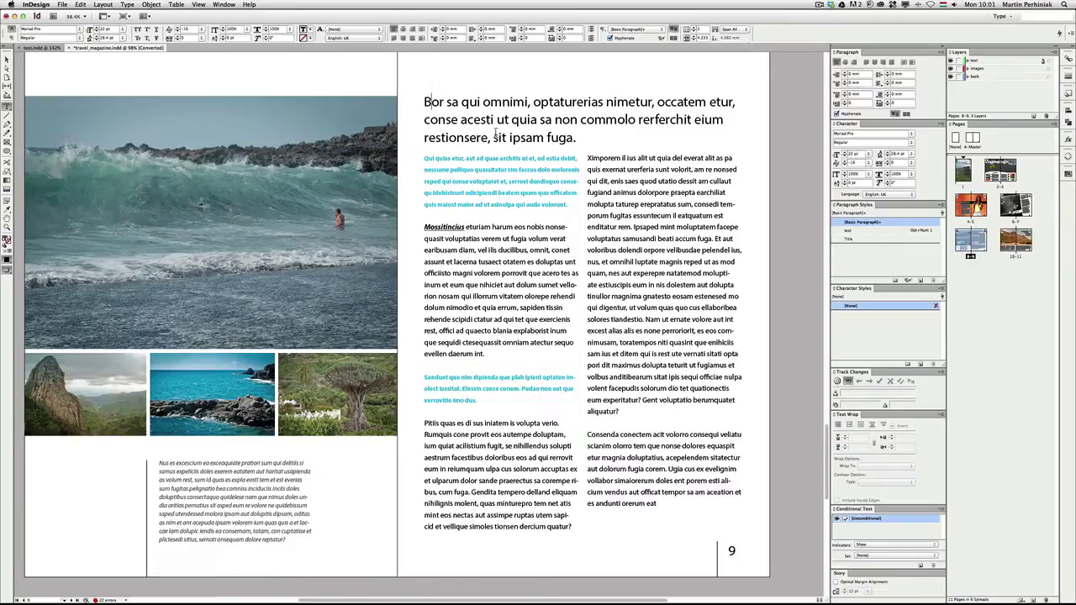
{"action": "key", "text": "alt+Left"}
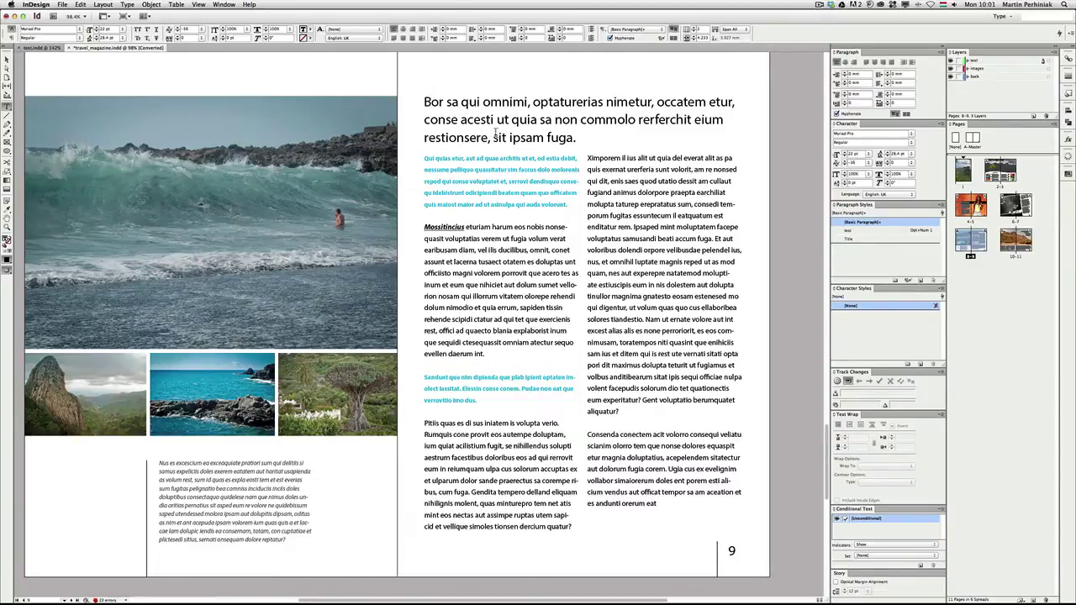
{"action": "key", "text": "alt+Right"}
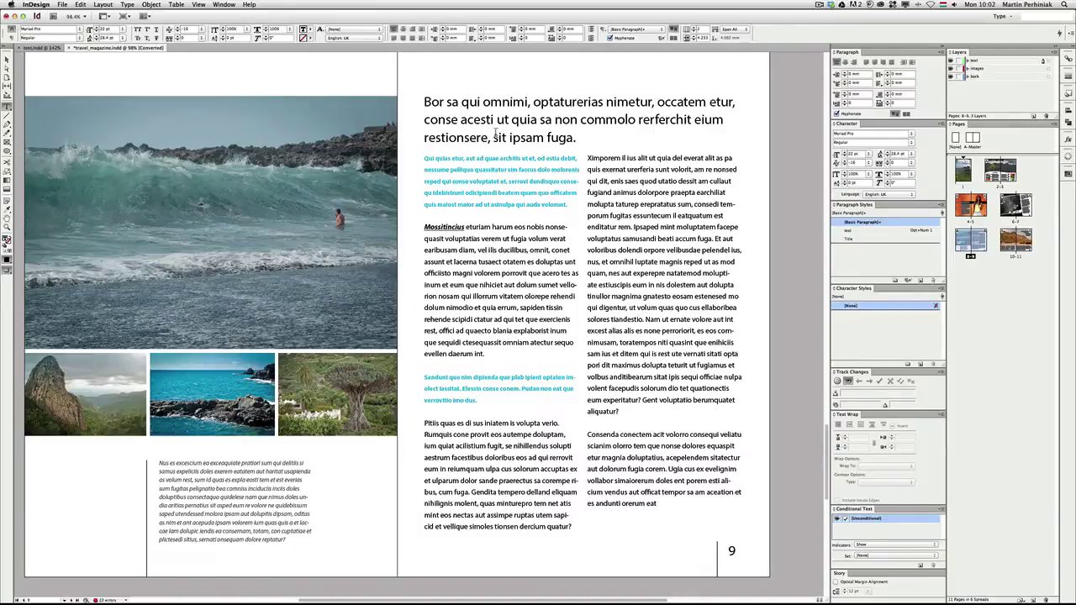
Step: Select the whole "Bor sa qui omnimi" headline paragraph and increase and decrease its tracking in increments, ending at 40
{"action": "key", "text": "Down"}
{"action": "scroll", "coordinate": [471, 82], "scroll_direction": "left", "scroll_amount": 1}
{"action": "scroll", "coordinate": [471, 82], "scroll_direction": "up", "scroll_amount": 1}
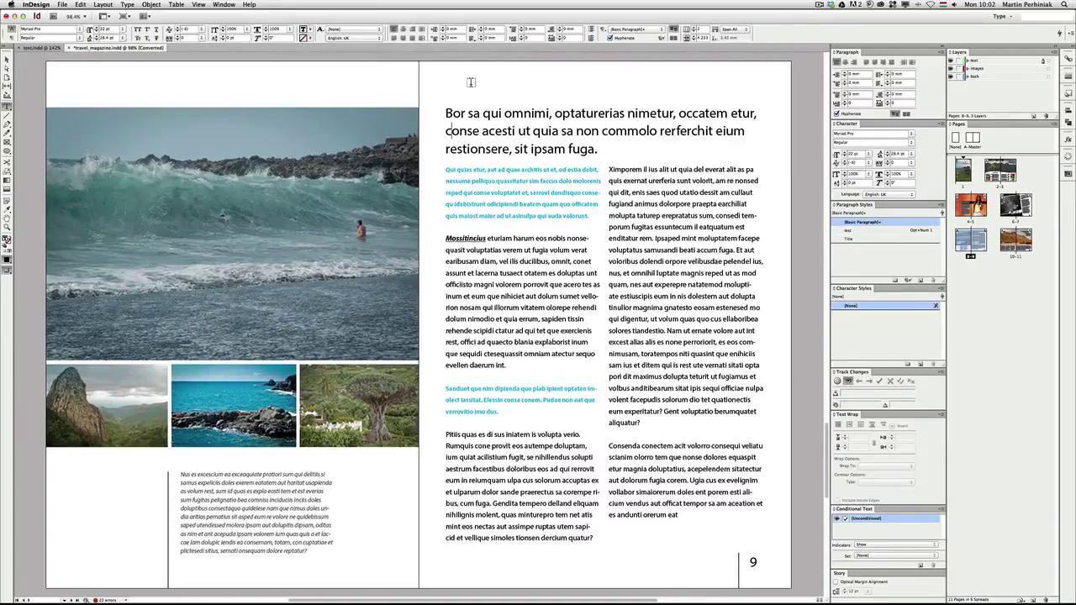
{"action": "double_click", "coordinate": [483, 132]}
{"action": "left_click", "coordinate": [484, 132]}
{"action": "left_click", "coordinate": [483, 132]}
{"action": "triple_click", "coordinate": [486, 131]}
{"action": "left_click", "coordinate": [486, 131]}
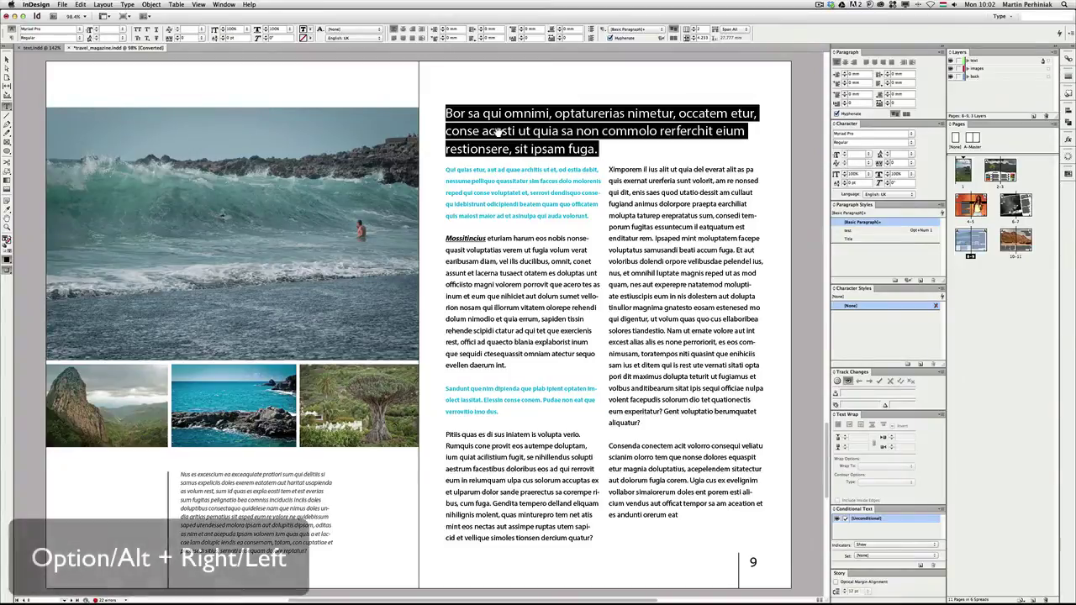
{"action": "key", "text": "alt+Right"}
{"action": "key", "text": "alt+Left"}
{"action": "key", "text": "alt+Left"}
{"action": "key", "text": "alt+Left"}
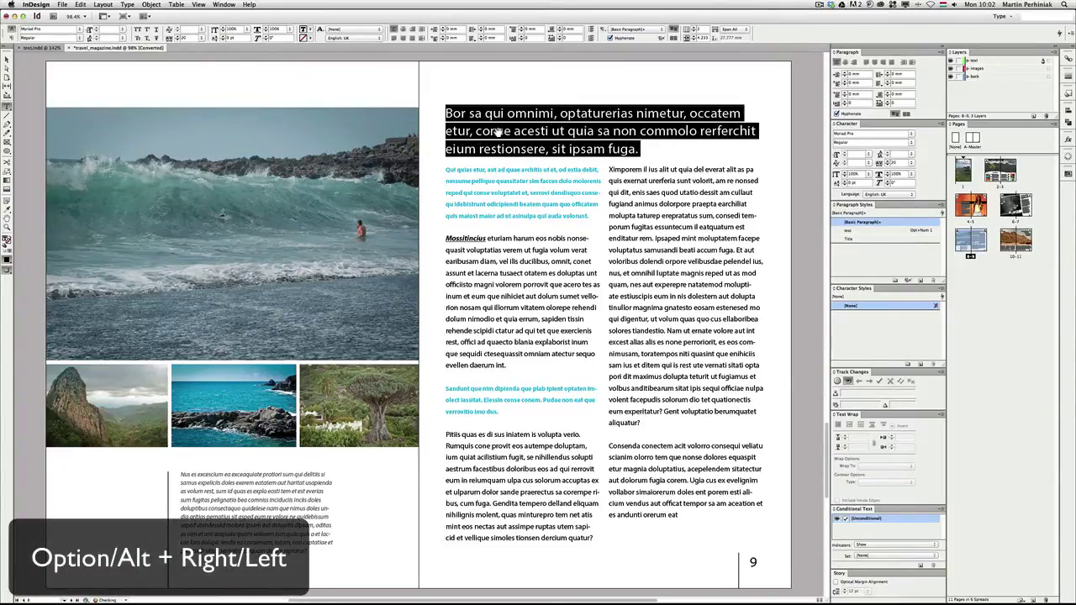
{"action": "key", "text": "alt+Right"}
{"action": "key", "text": "alt+Right"}
{"action": "key", "text": "alt+Right"}
{"action": "key", "text": "alt+Right"}
{"action": "key", "text": "alt+Right"}
{"action": "key", "text": "alt+Right"}
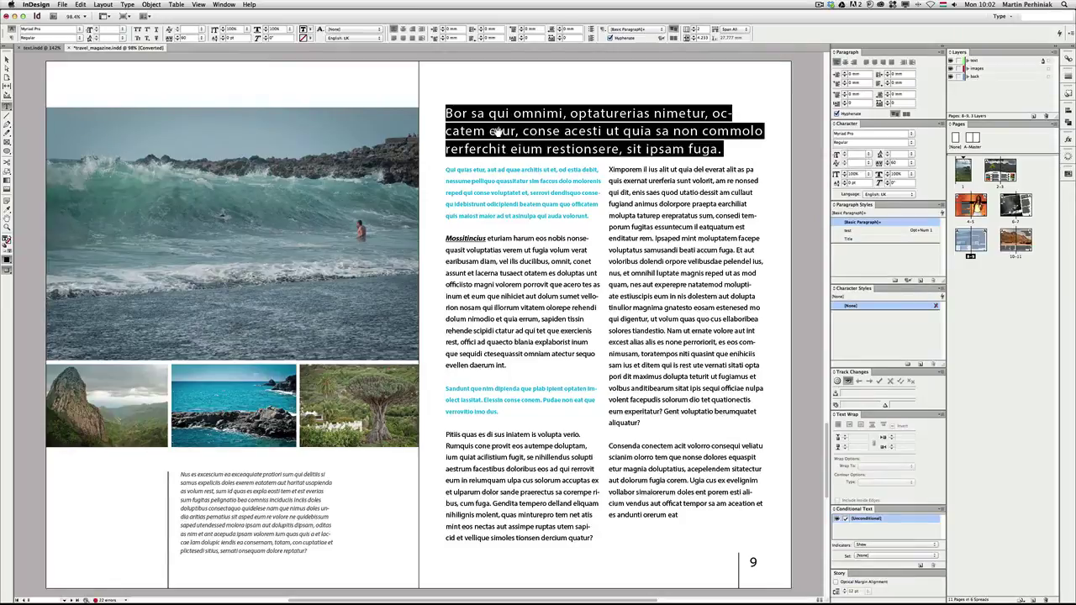
{"action": "key", "text": "alt+Left"}
{"action": "key", "text": "alt+Left"}
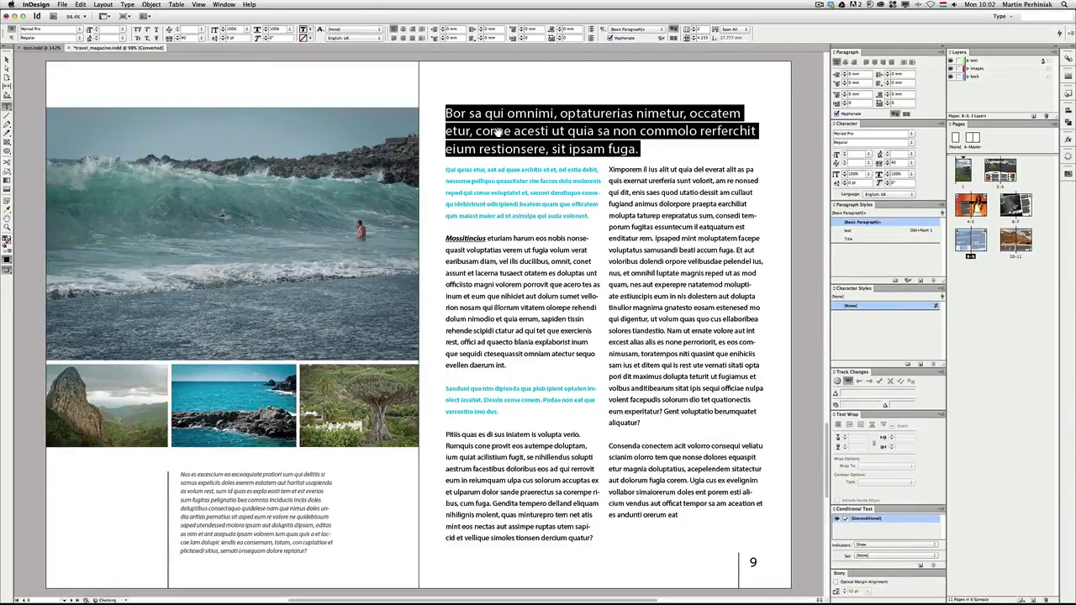
Step: Decrease and increase the tracking of the selected headline in increments, ending at 20, and view the preset spacing values
{"action": "key", "text": "alt+Left"}
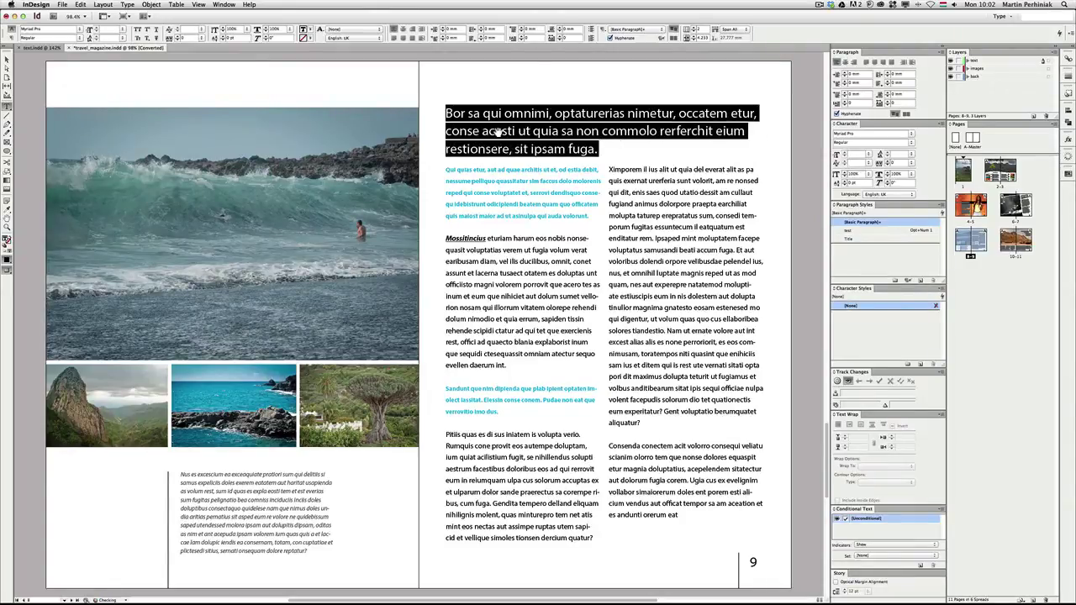
{"action": "key", "text": "alt+Right"}
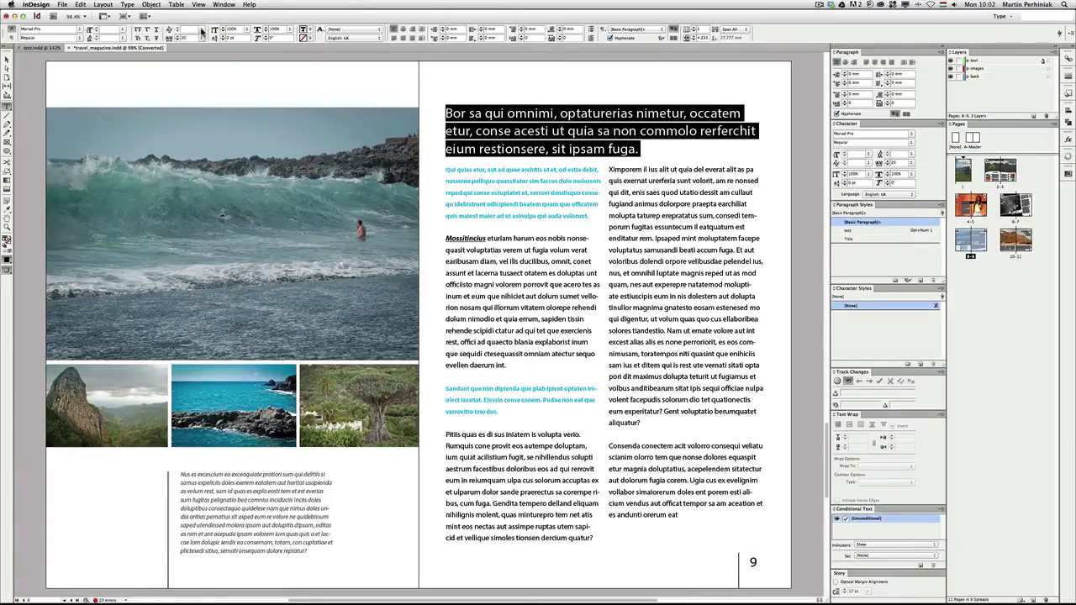
{"action": "left_click", "coordinate": [203, 30]}
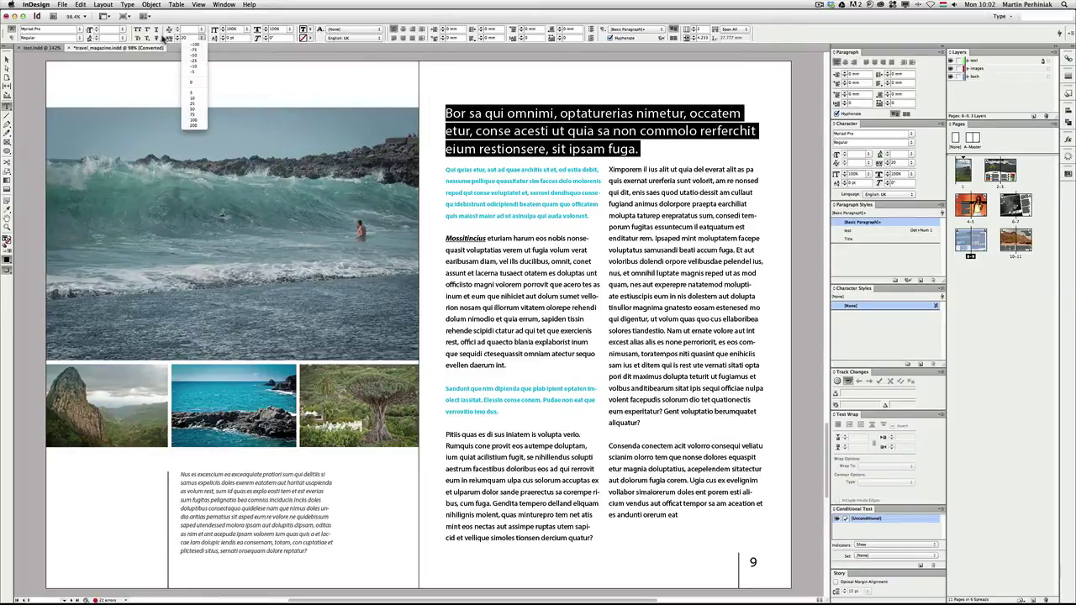
{"action": "left_click", "coordinate": [164, 40]}
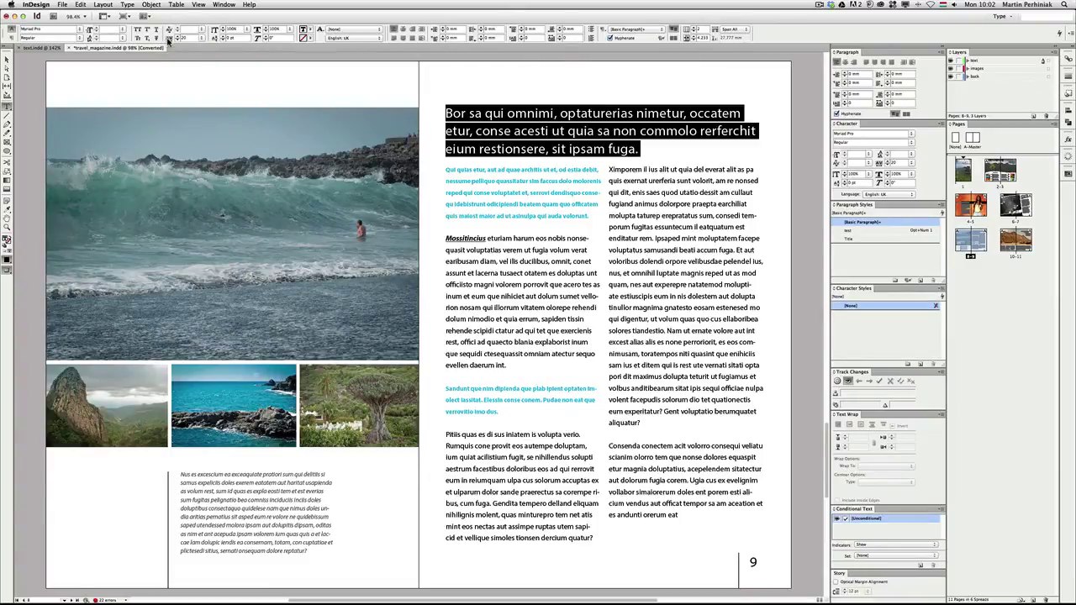
{"action": "triple_click", "coordinate": [515, 286]}
{"action": "left_click", "coordinate": [515, 286]}
{"action": "left_click", "coordinate": [515, 286]}
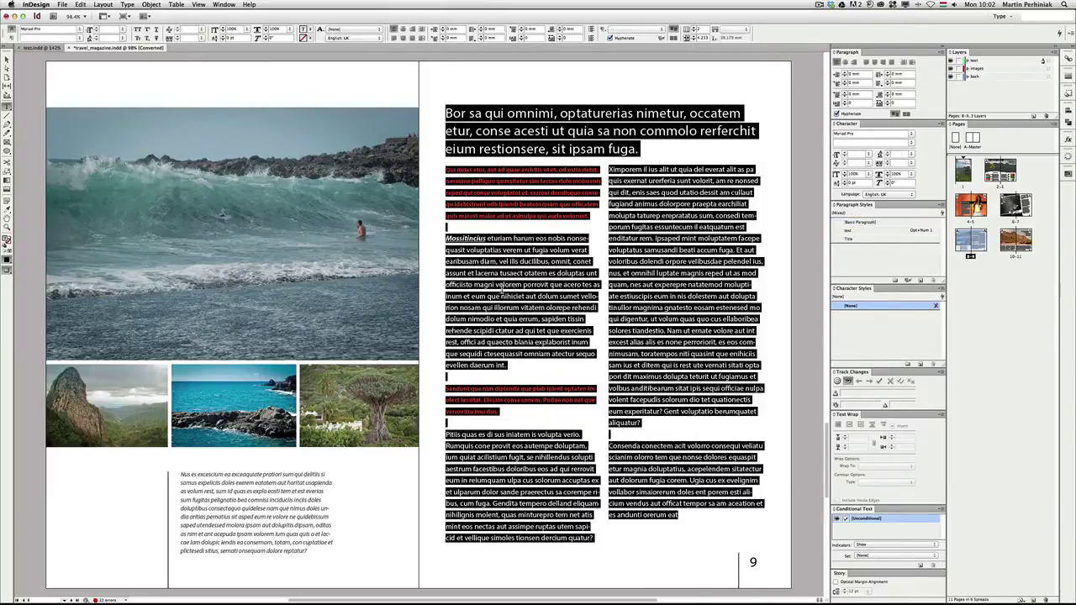
{"action": "left_click", "coordinate": [516, 286]}
Step: Select the whole "Mossitincius eturiam" paragraph and loosen and tighten its leading in increments, ending at 20.4 pt
{"action": "left_click_drag", "start_coordinate": [510, 363], "coordinate": [434, 238]}
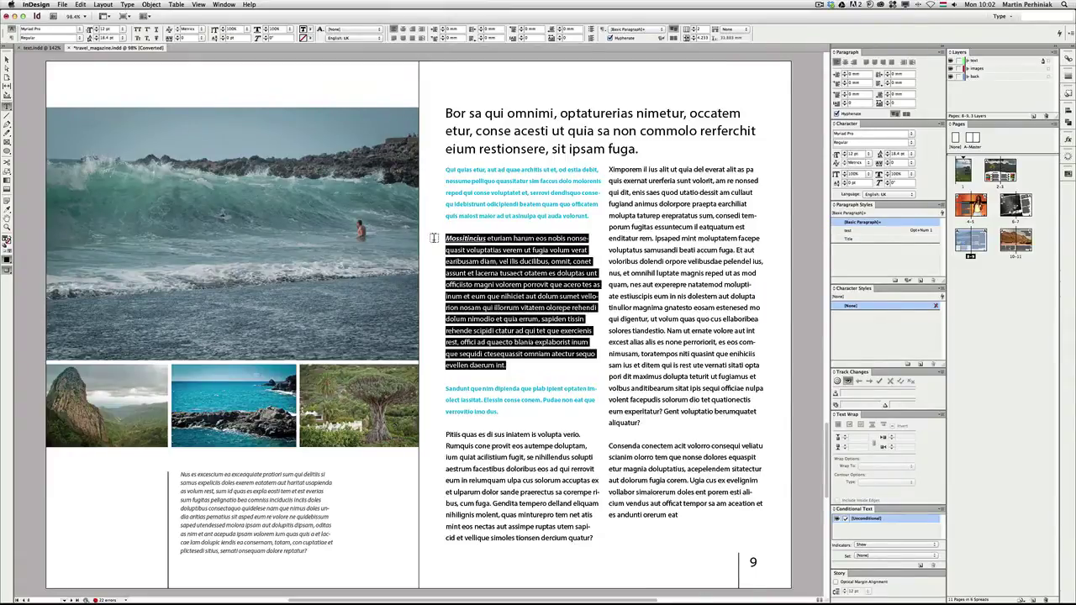
{"action": "key", "text": "alt+Down"}
{"action": "key", "text": "alt+Down"}
{"action": "key", "text": "alt+Up"}
{"action": "key", "text": "alt+Down"}
{"action": "key", "text": "alt+Down"}
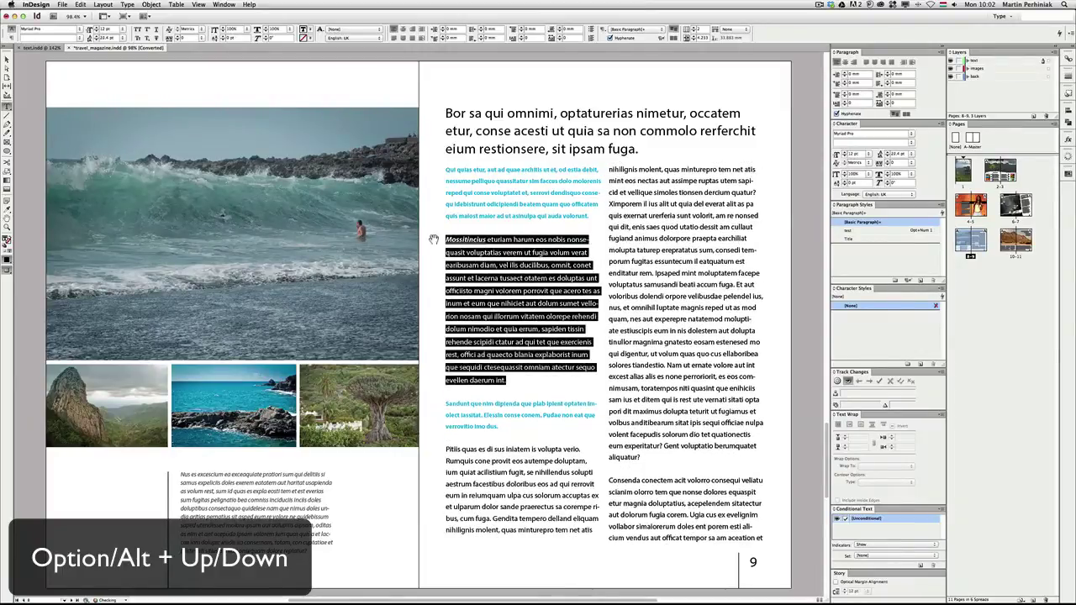
{"action": "key", "text": "alt+Up"}
{"action": "key", "text": "alt+Up"}
{"action": "key", "text": "alt+Down"}
{"action": "key", "text": "alt+Down"}
{"action": "key", "text": "alt+Down"}
{"action": "key", "text": "alt+Down"}
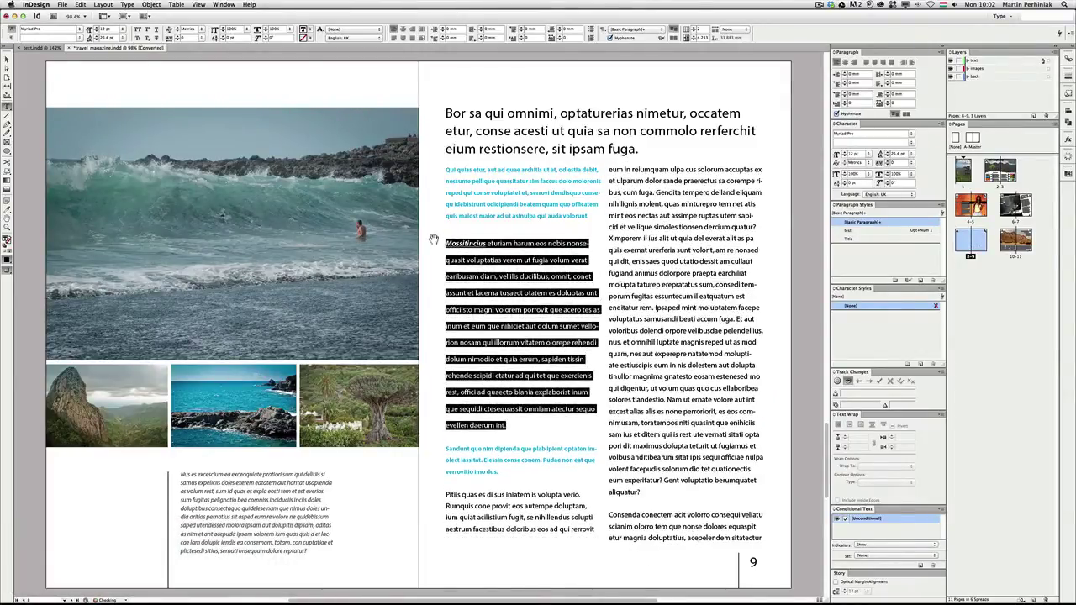
{"action": "key", "text": "alt+Up"}
{"action": "key", "text": "alt+Up"}
{"action": "key", "text": "alt+Up"}
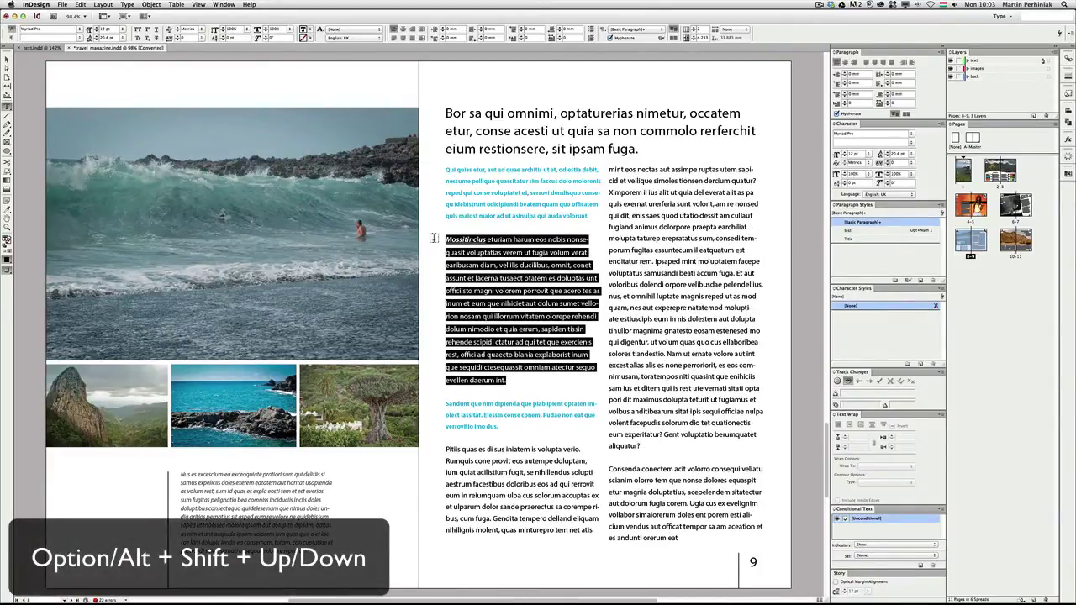
{"action": "left_click", "coordinate": [585, 257]}
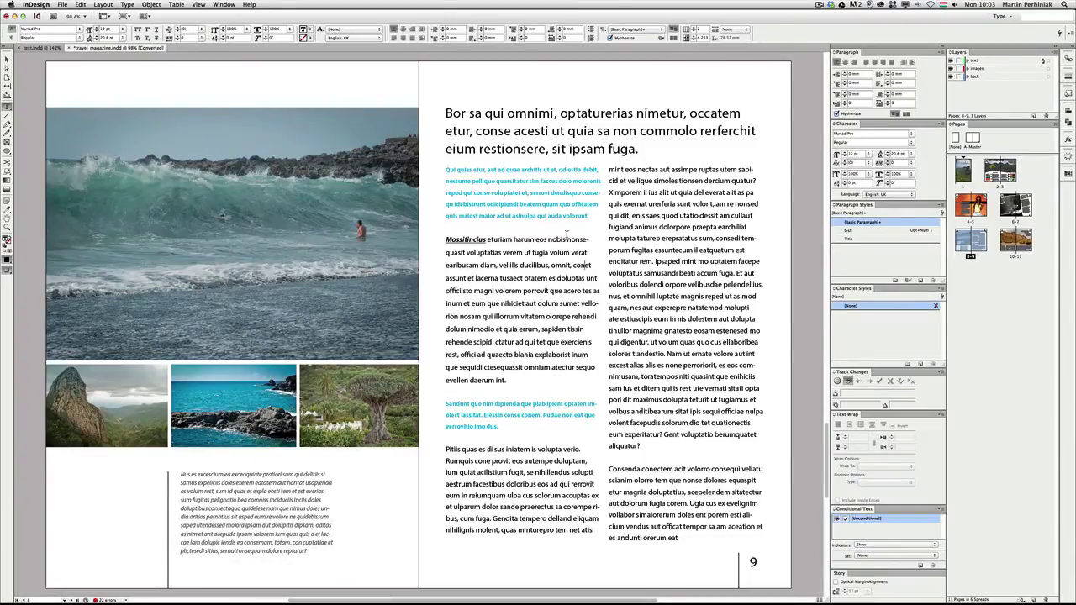
Step: Raise the word "Mossitincius" above its line with a baseline shift of 8 pt
{"action": "double_click", "coordinate": [467, 239]}
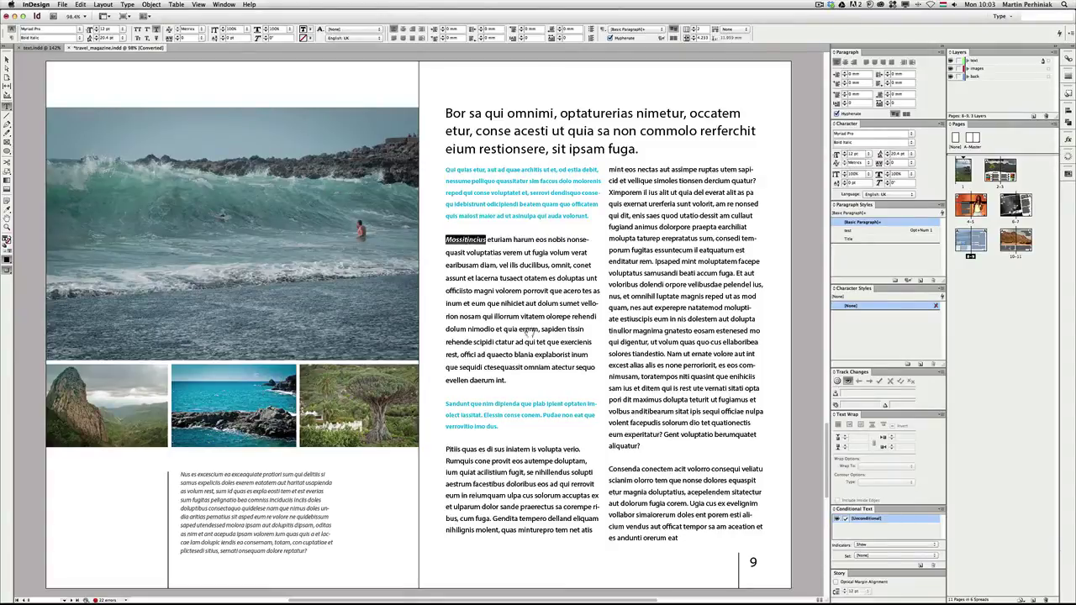
{"action": "key", "text": "alt+shift+Up"}
{"action": "key", "text": "alt+shift+Up"}
{"action": "key", "text": "alt+shift+Up"}
{"action": "key", "text": "alt+shift+Up"}
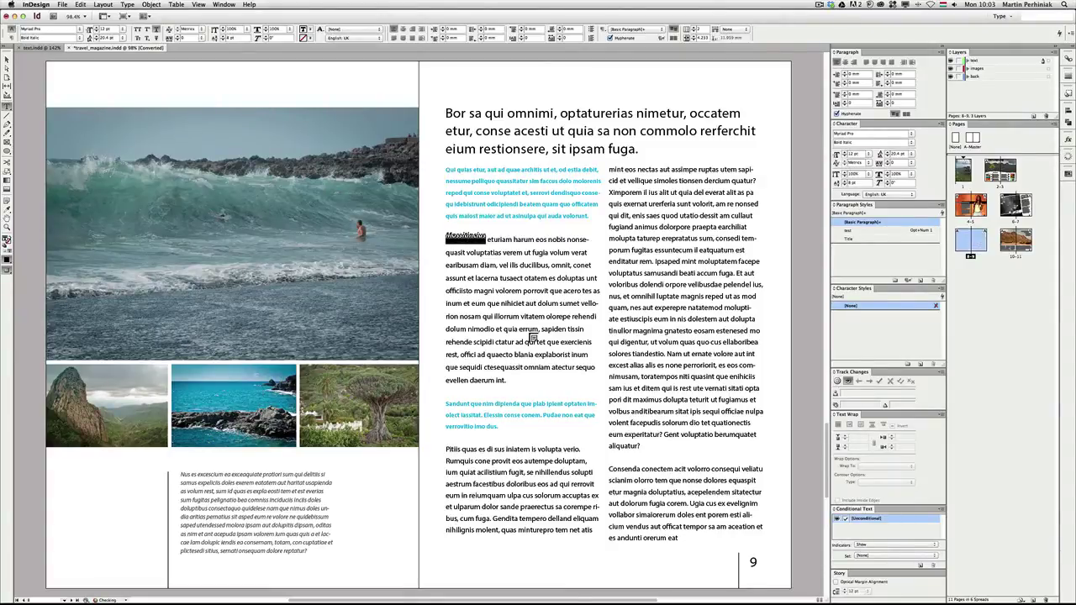
{"action": "left_click", "coordinate": [499, 242]}
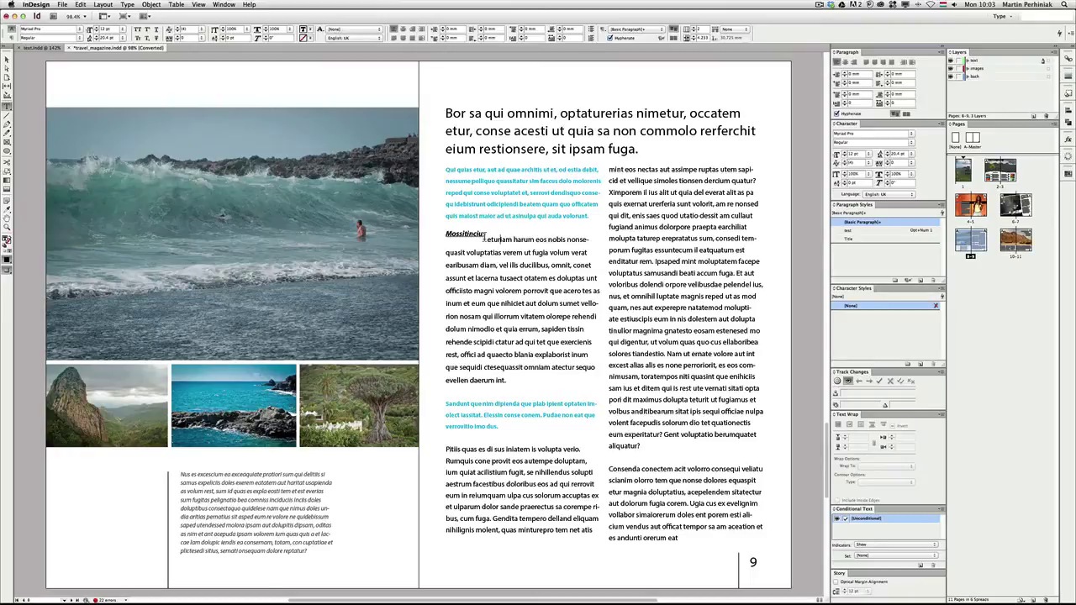
Step: Leave text editing, switch from preview to normal view, toggle the hidden characters, and return to preview
{"action": "key", "text": "Escape"}
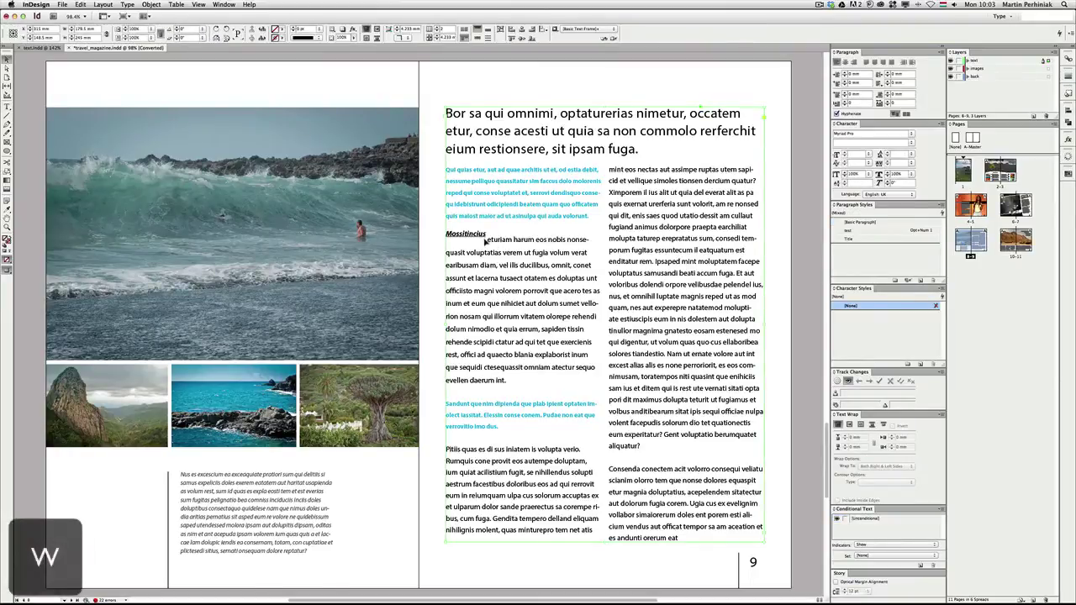
{"action": "key", "text": "w"}
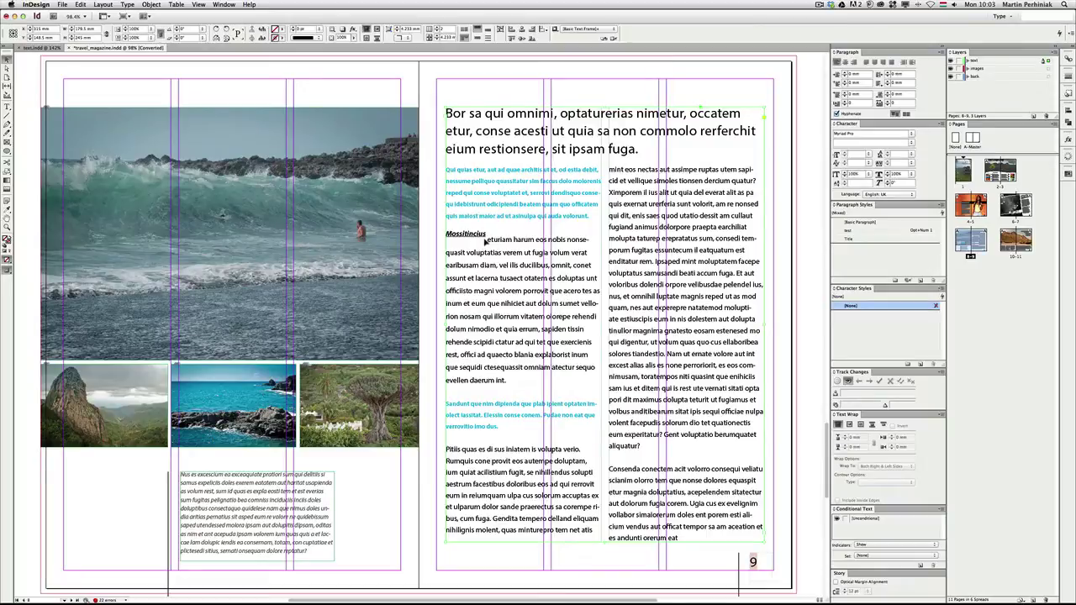
{"action": "key", "text": "super+alt+i"}
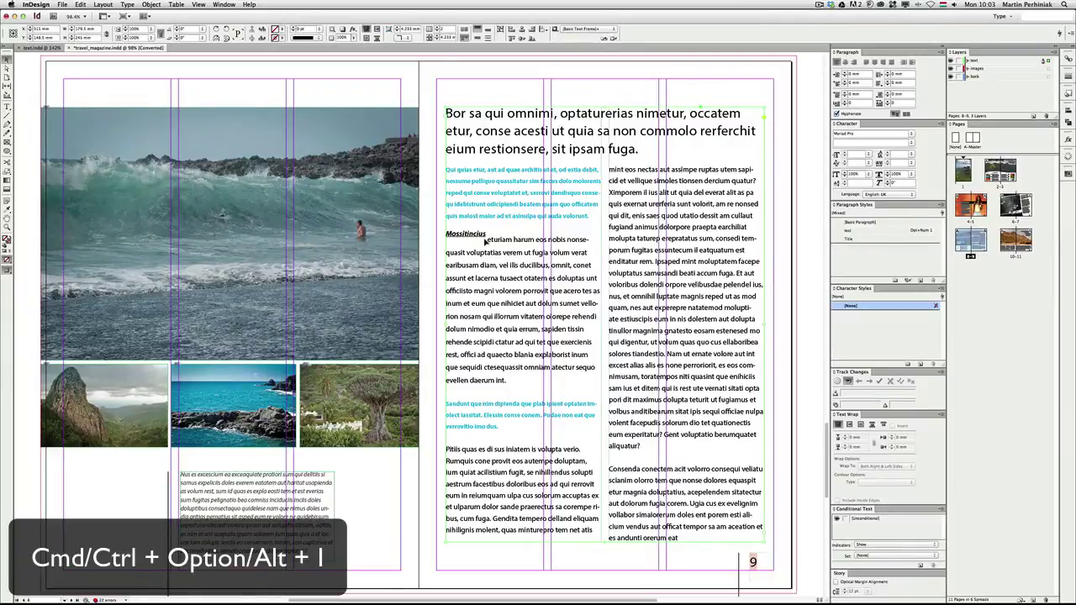
{"action": "key", "text": "super+alt+i"}
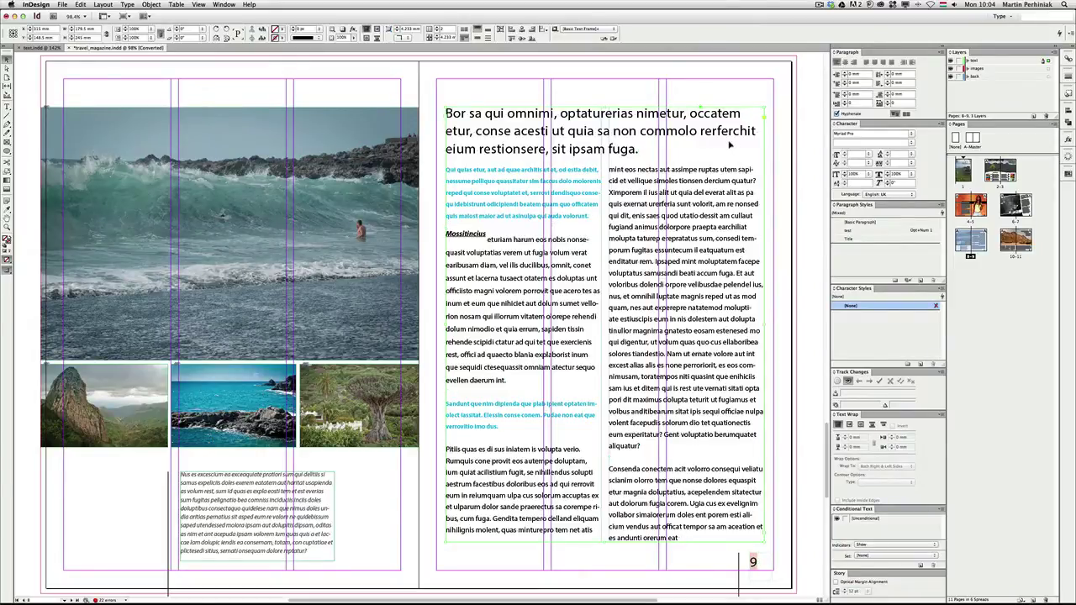
{"action": "key", "text": "w"}
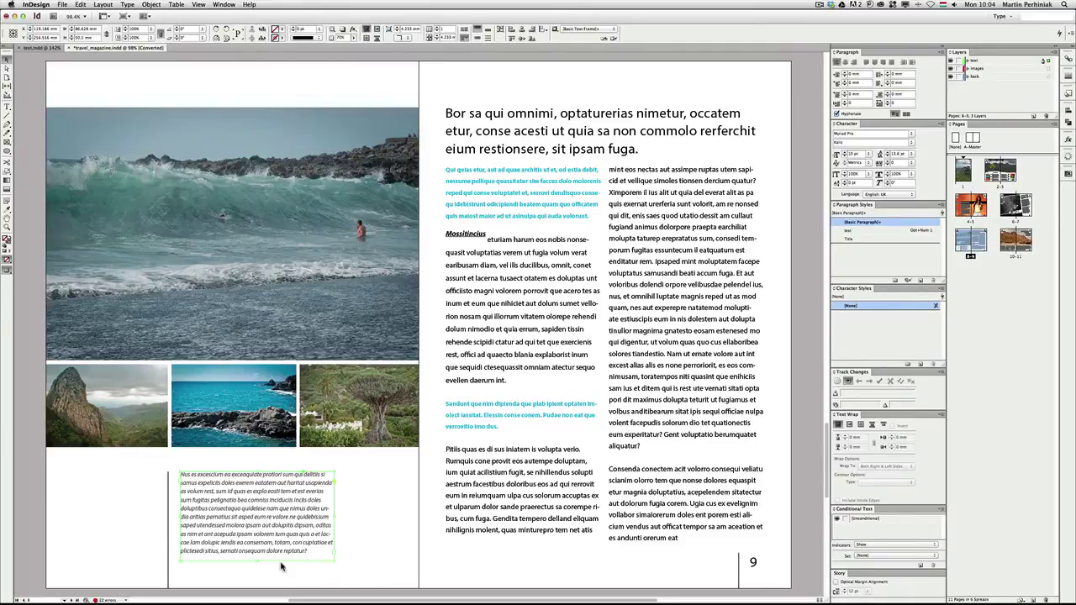
Step: Shorten the "Nus es excescium" text frame below the photos until its text overflows, and extend its bottom edge to fit the text again
{"action": "left_click_drag", "start_coordinate": [257, 562], "coordinate": [257, 516]}
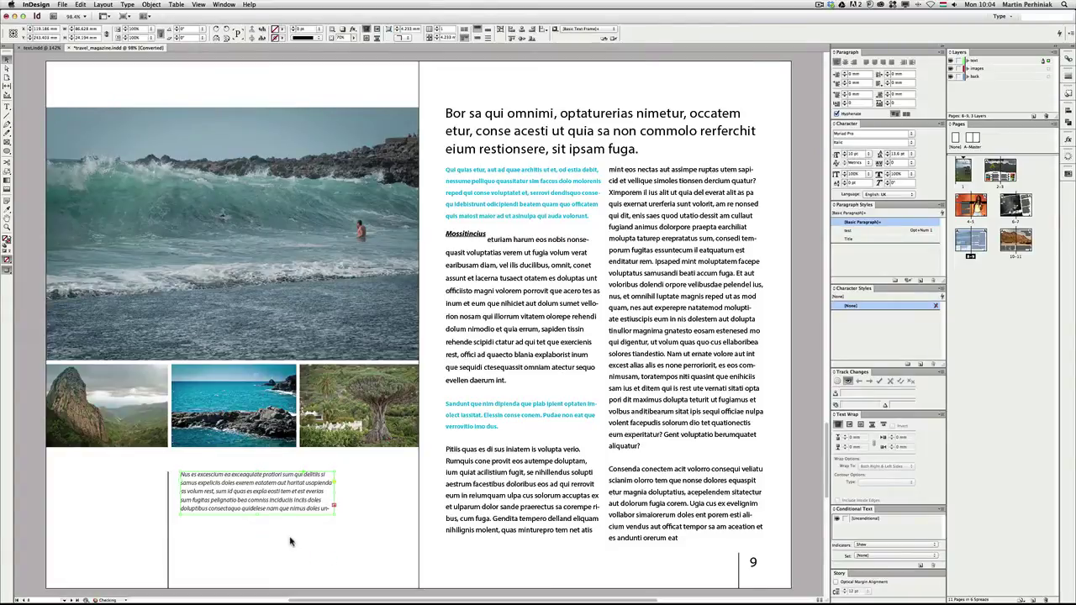
{"action": "left_click", "coordinate": [277, 548]}
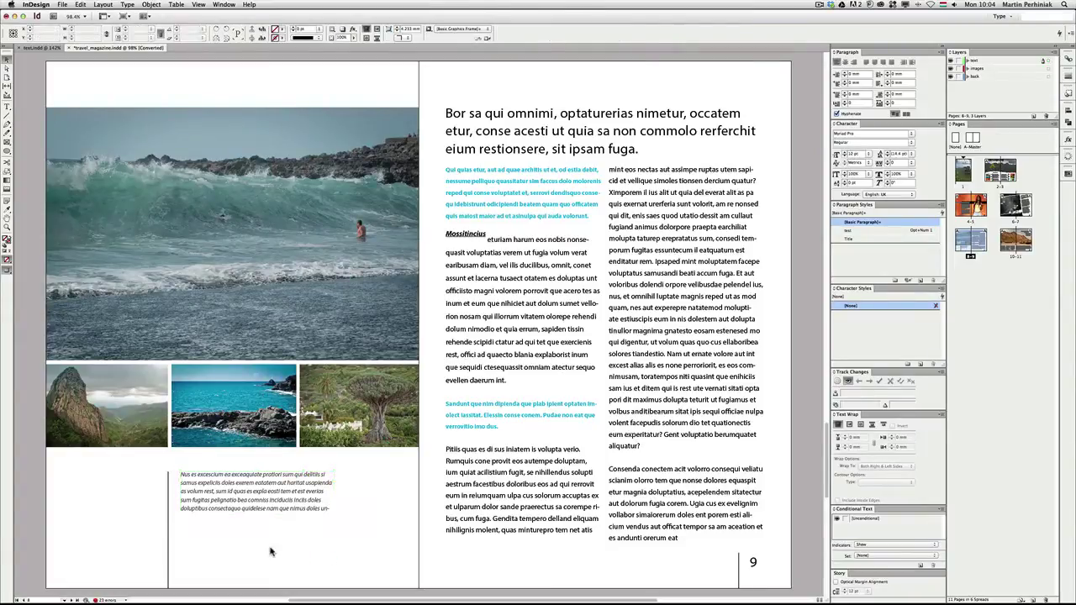
{"action": "left_click", "coordinate": [272, 503]}
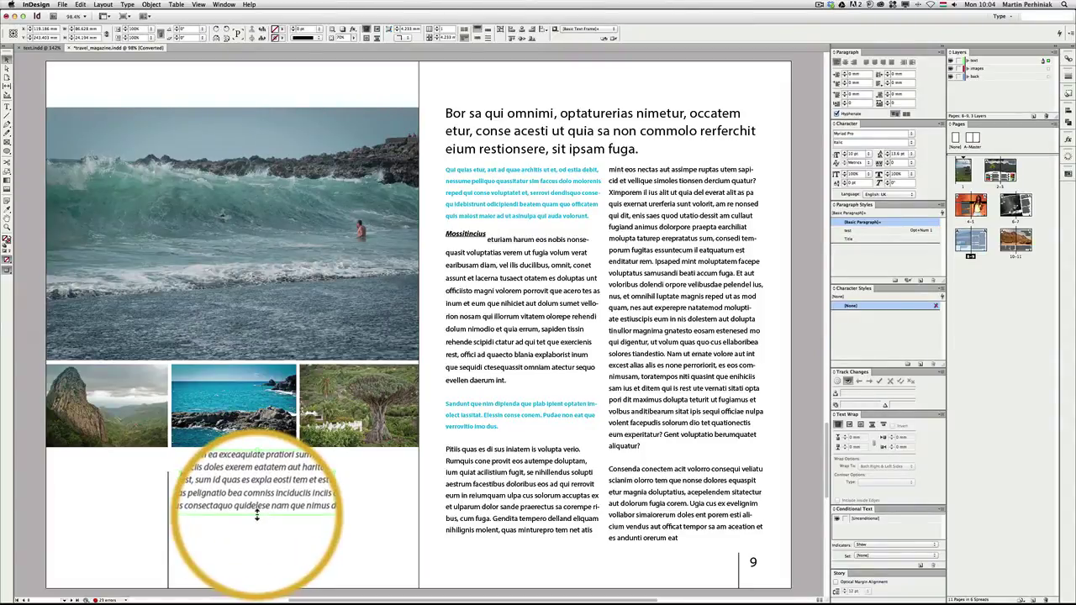
{"action": "left_click_drag", "start_coordinate": [258, 513], "coordinate": [257, 553]}
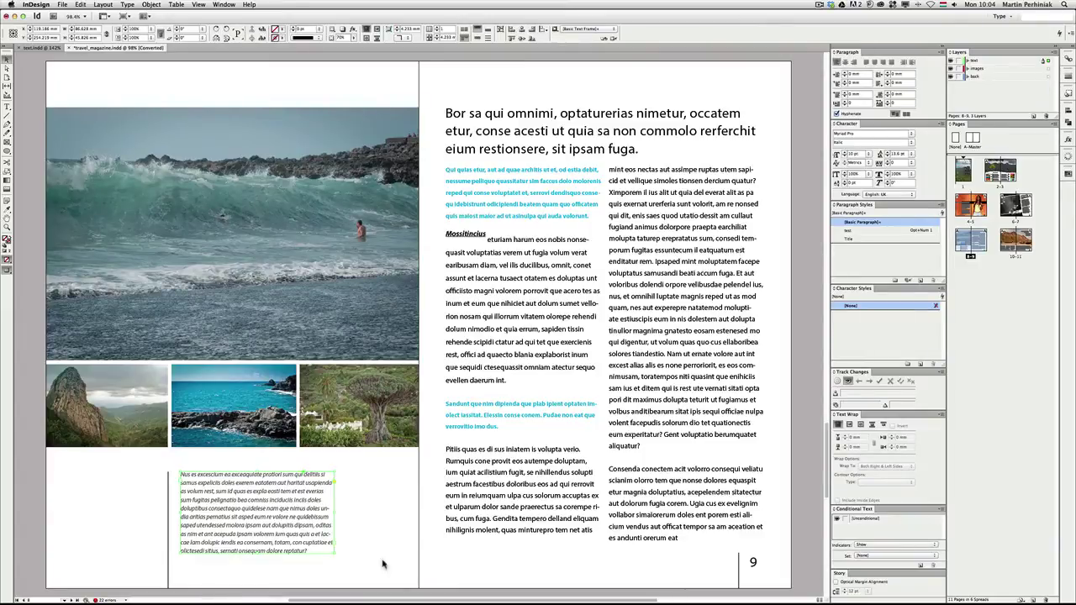
Step: Resize the "Nus es excescium" text frame from its lower-right corner, fit the frame to its content, and deselect it
{"action": "left_click_drag", "start_coordinate": [334, 553], "coordinate": [277, 510]}
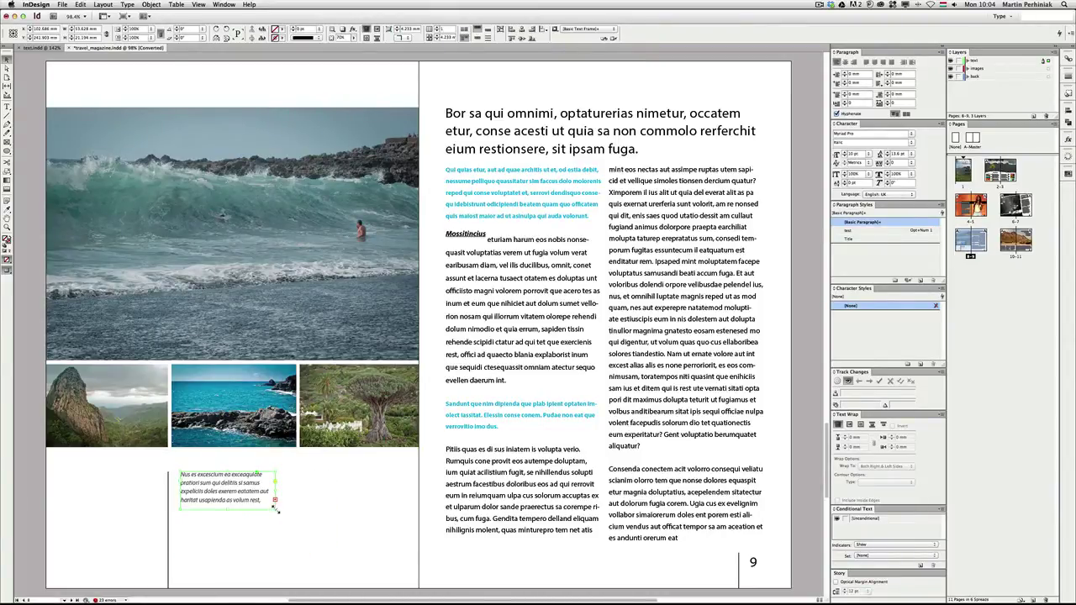
{"action": "key", "text": "super+z"}
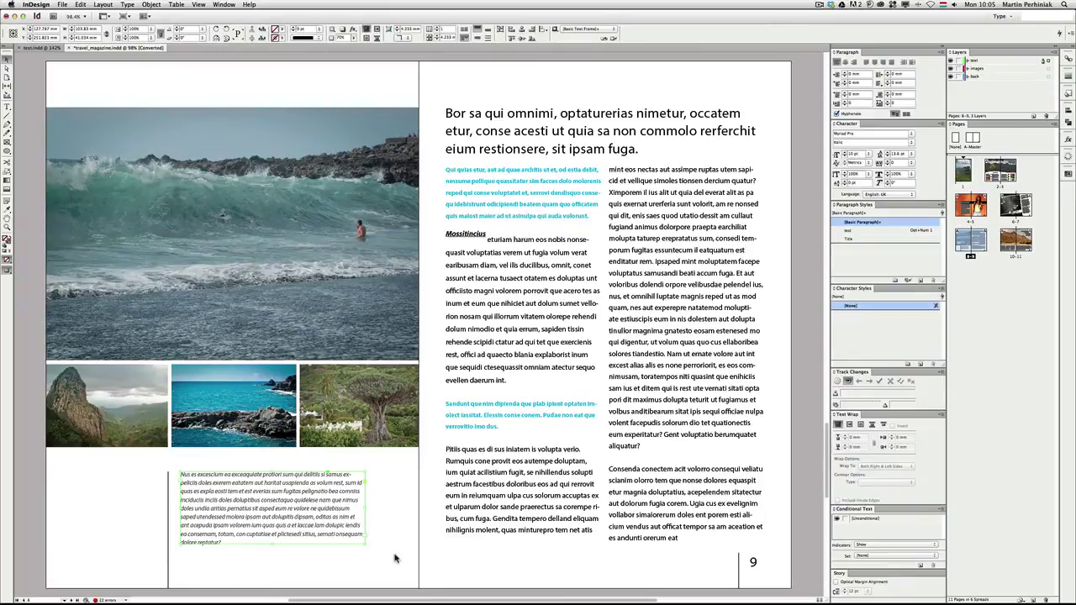
{"action": "left_click_drag", "start_coordinate": [365, 544], "coordinate": [401, 576]}
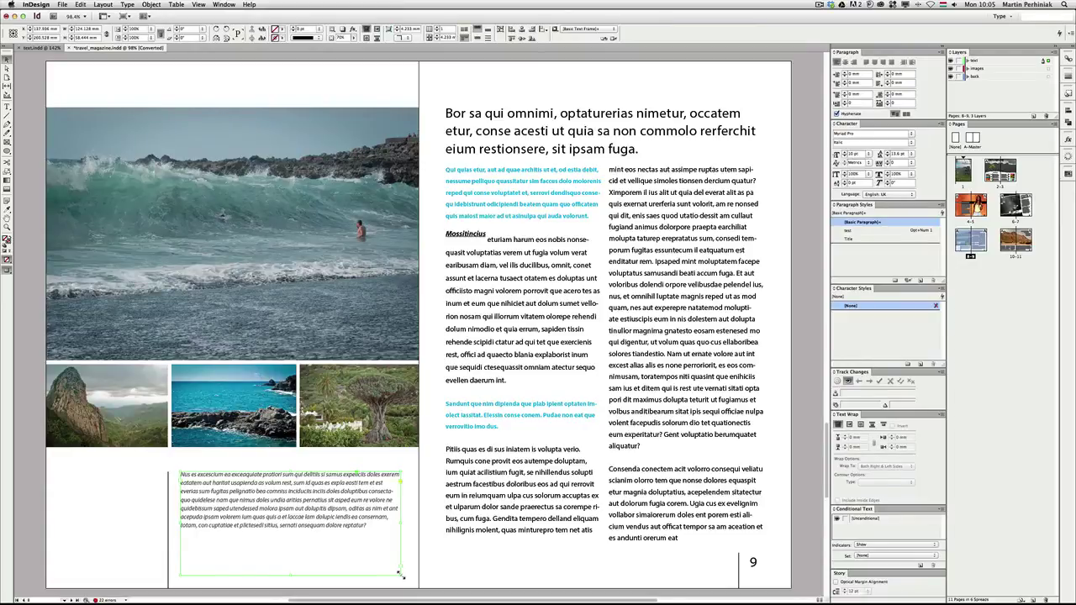
{"action": "double_click", "coordinate": [401, 576]}
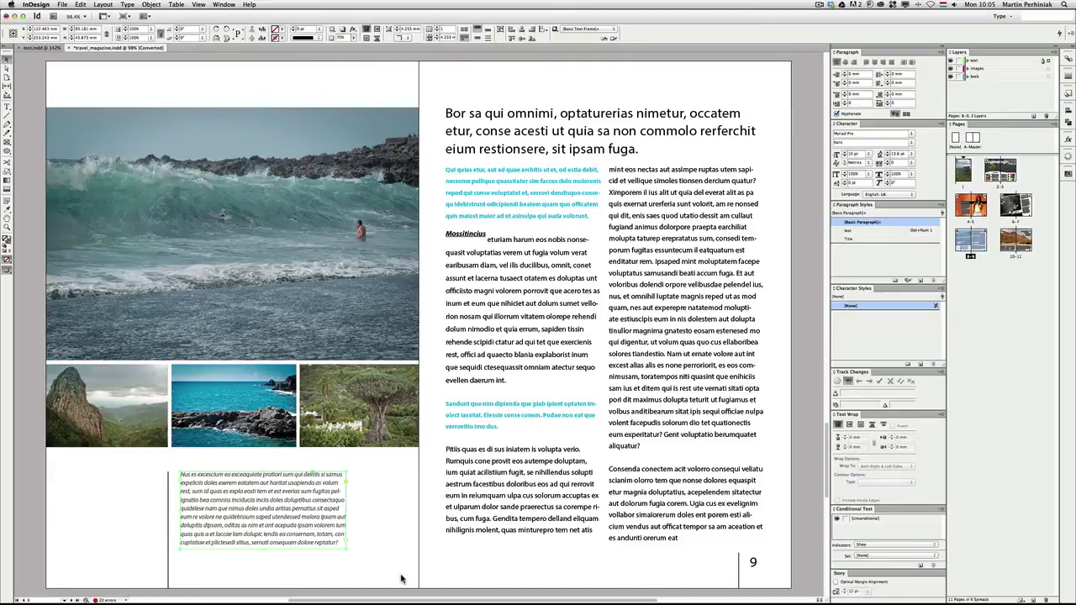
{"action": "left_click", "coordinate": [398, 554]}
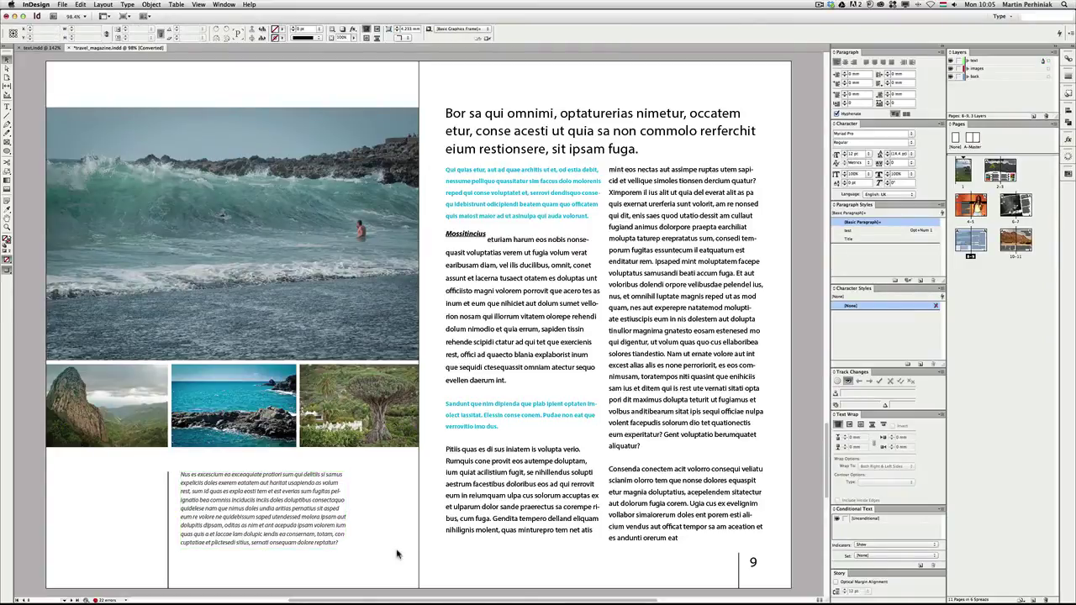
Step: Move the sentence "Pitiis quas es di sus iniatem is volupta verio." to the start of the "Consenda conectem" paragraph in the Story Editor
{"action": "double_click", "coordinate": [472, 484]}
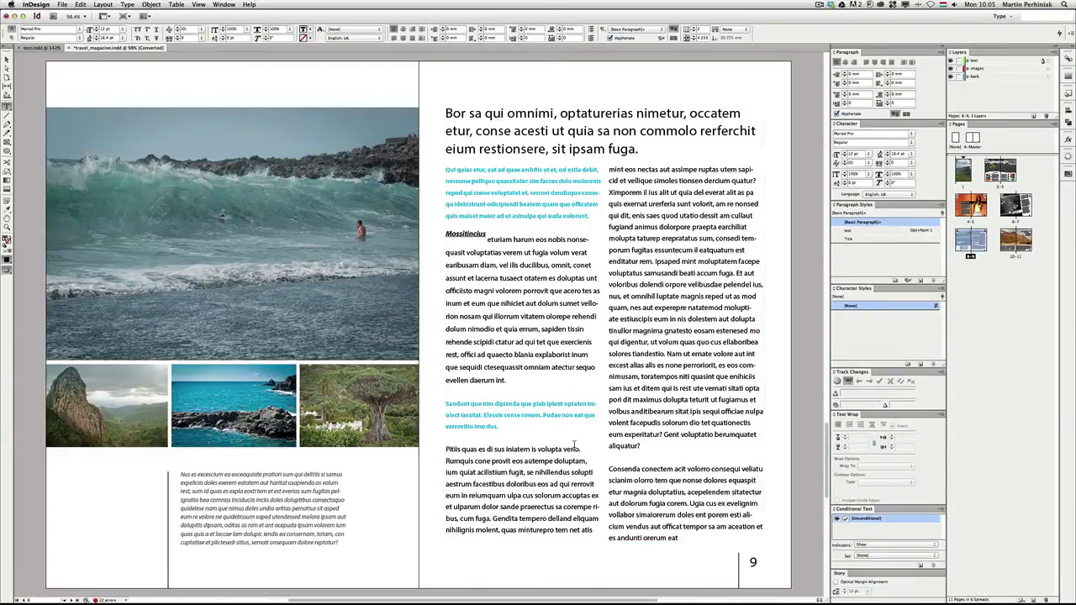
{"action": "left_click_drag", "start_coordinate": [582, 449], "coordinate": [443, 450]}
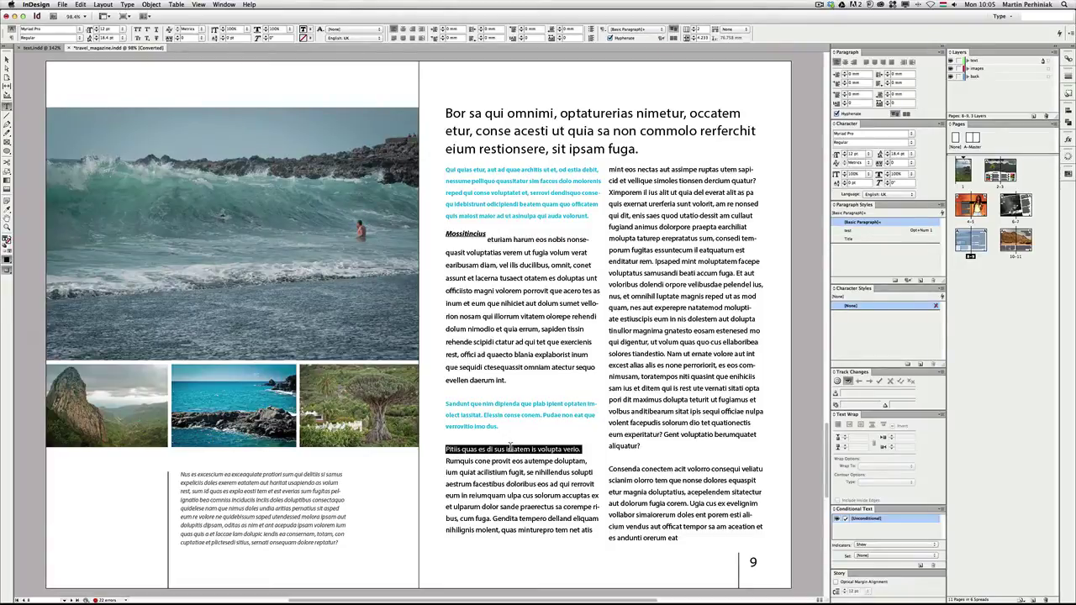
{"action": "key", "text": "super+y"}
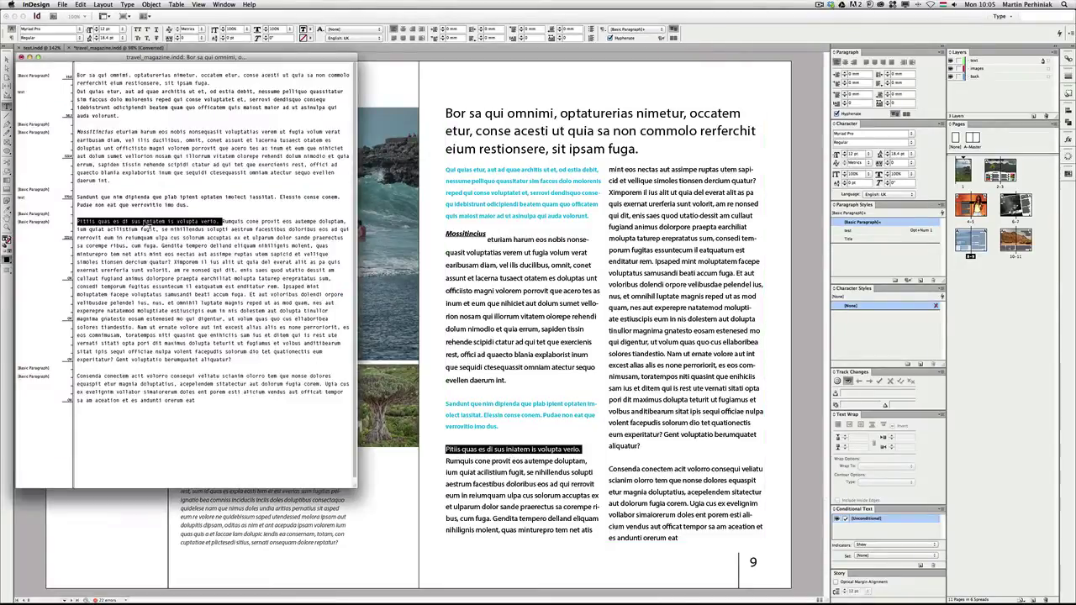
{"action": "left_click_drag", "start_coordinate": [88, 380], "coordinate": [77, 376]}
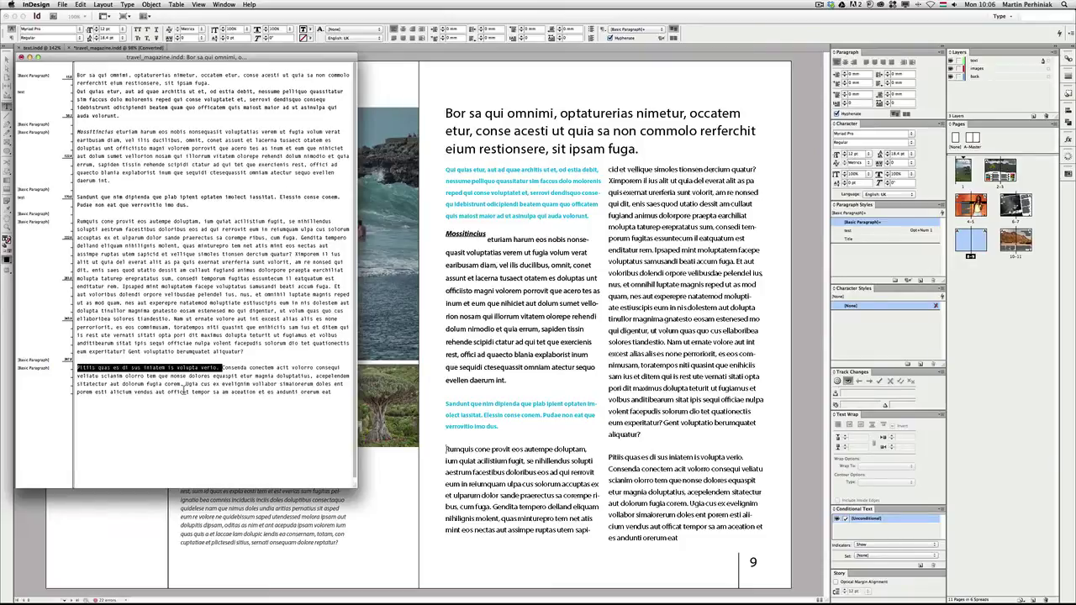
{"action": "key", "text": "super+y"}
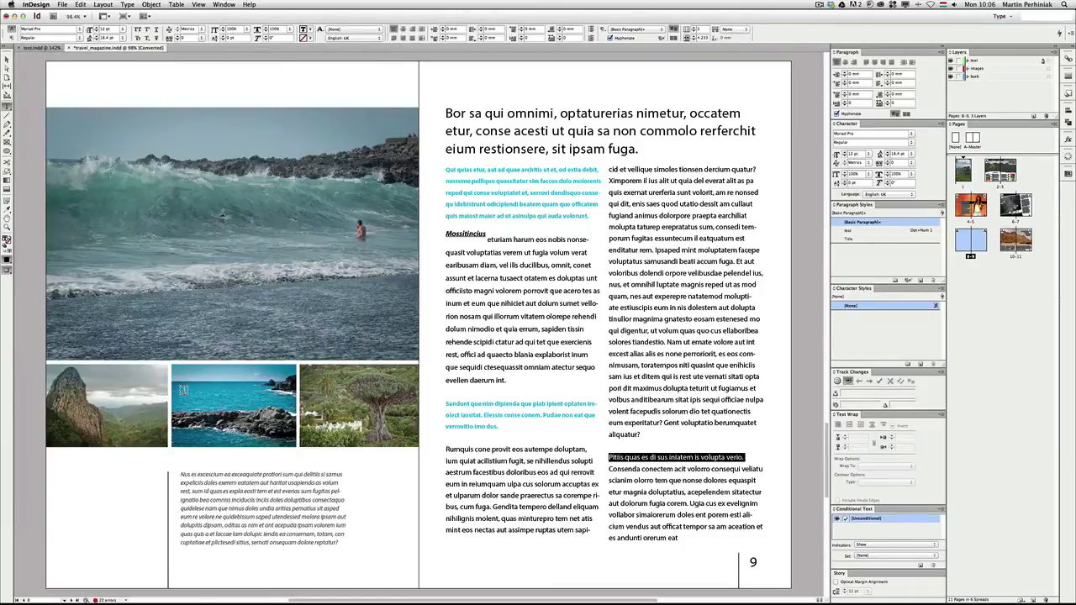
Step: Enable drag-and-drop text editing in Layout View, and move the sentence "Pitiis quas es di sus iniatem is volupta verio." before the "Rumquis cone" paragraph
{"action": "key", "text": "super+k"}
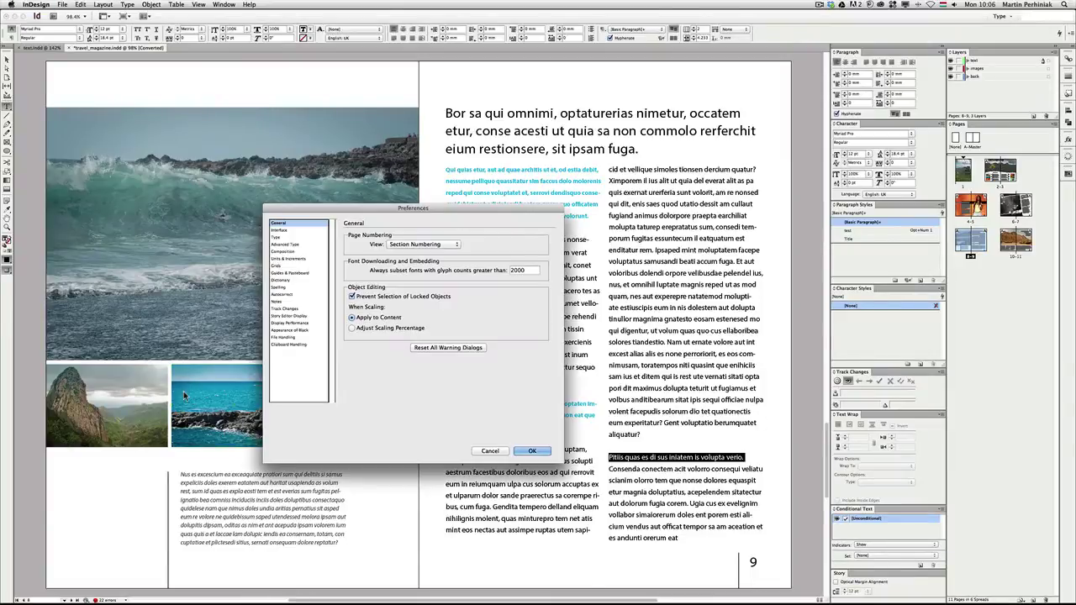
{"action": "left_click", "coordinate": [285, 238]}
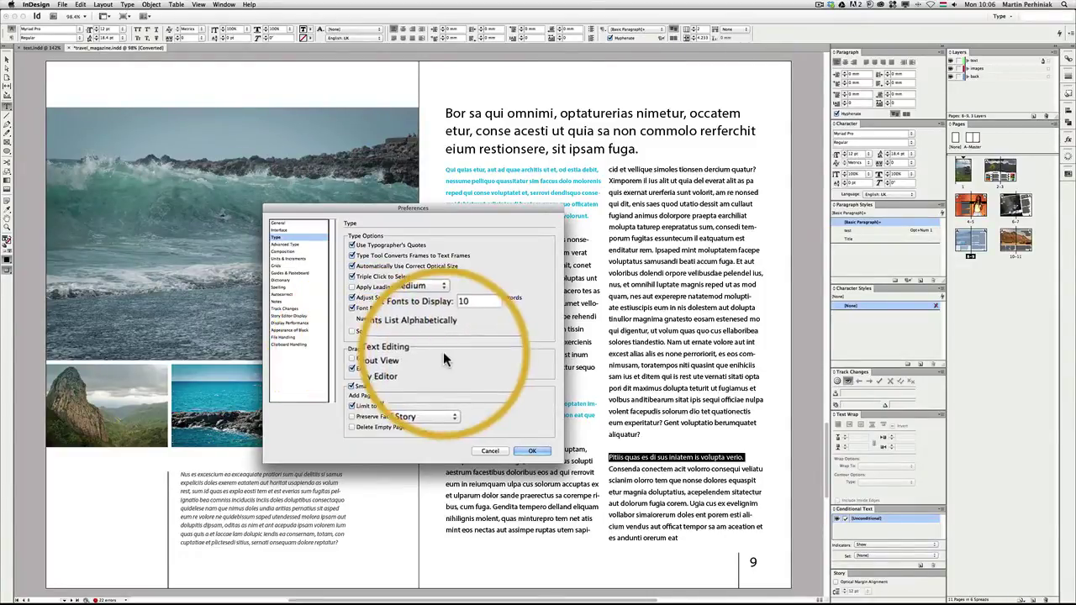
{"action": "left_click", "coordinate": [360, 364]}
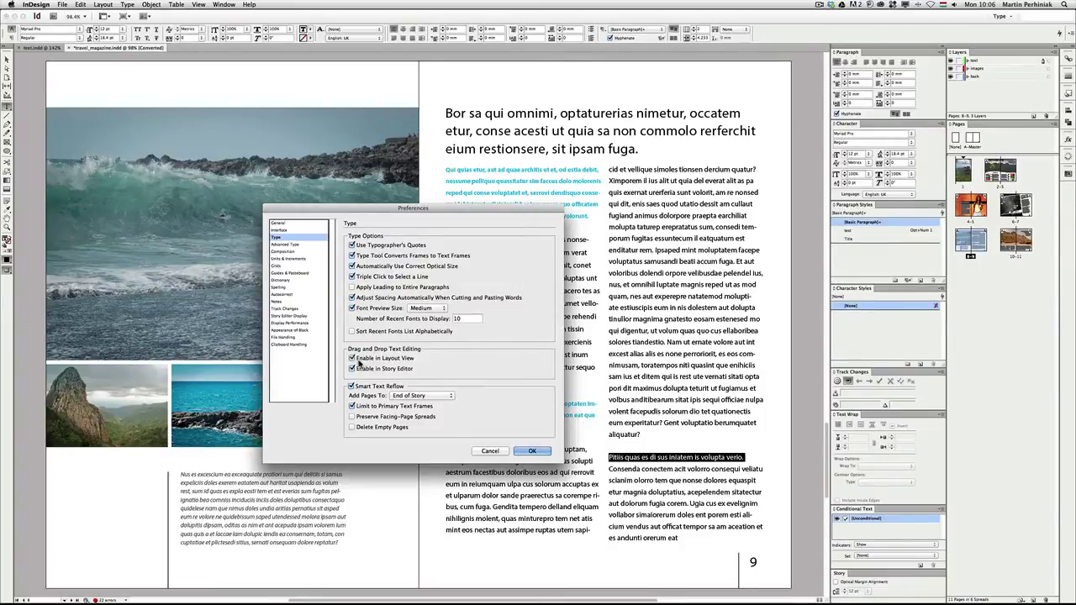
{"action": "left_click", "coordinate": [542, 452]}
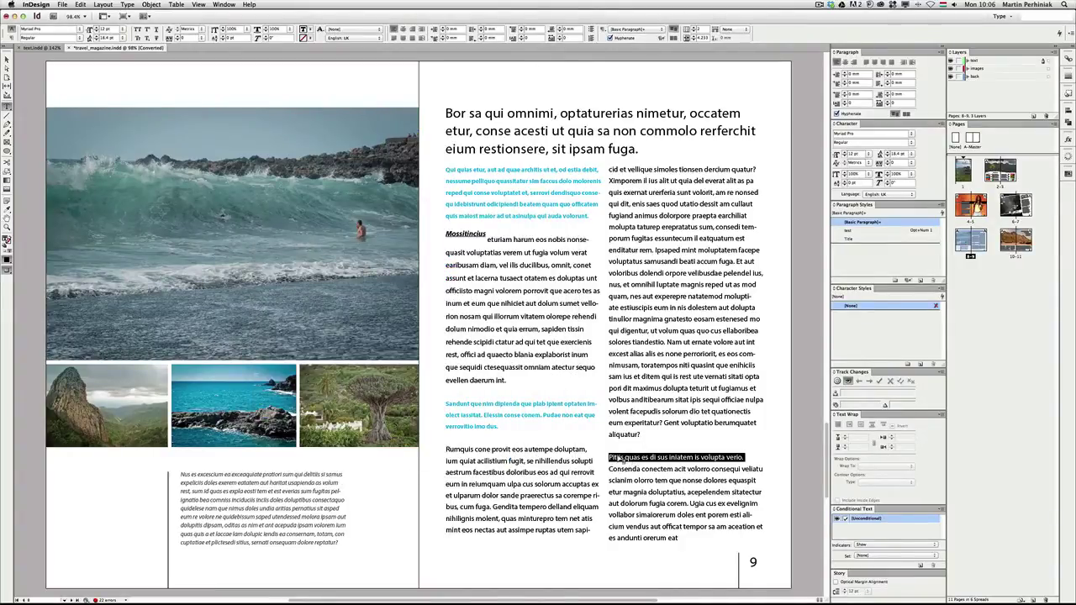
{"action": "left_click_drag", "start_coordinate": [448, 452], "coordinate": [448, 453]}
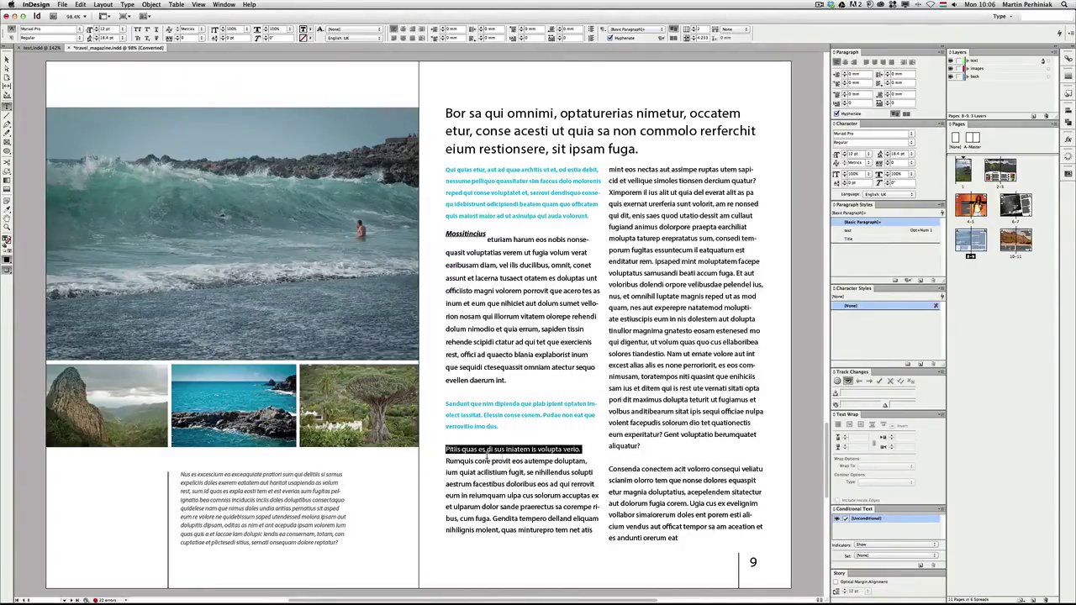
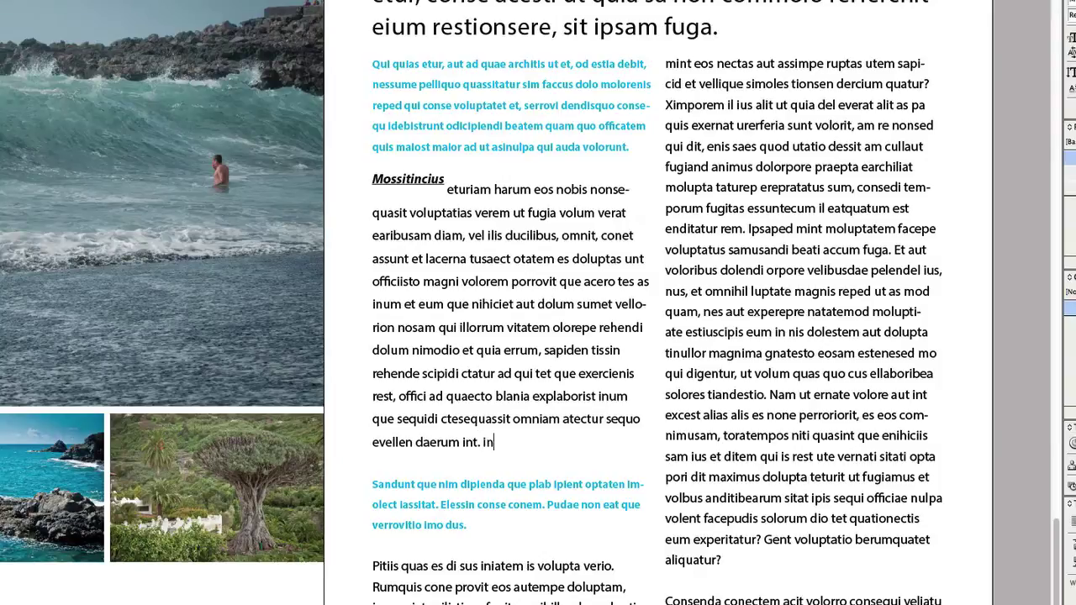
Step: Add "Adobe InDesign" after "evellen daerum int." in the first column, and replace it with "Adobe Photoshop"
{"action": "type", "text": "gn"}
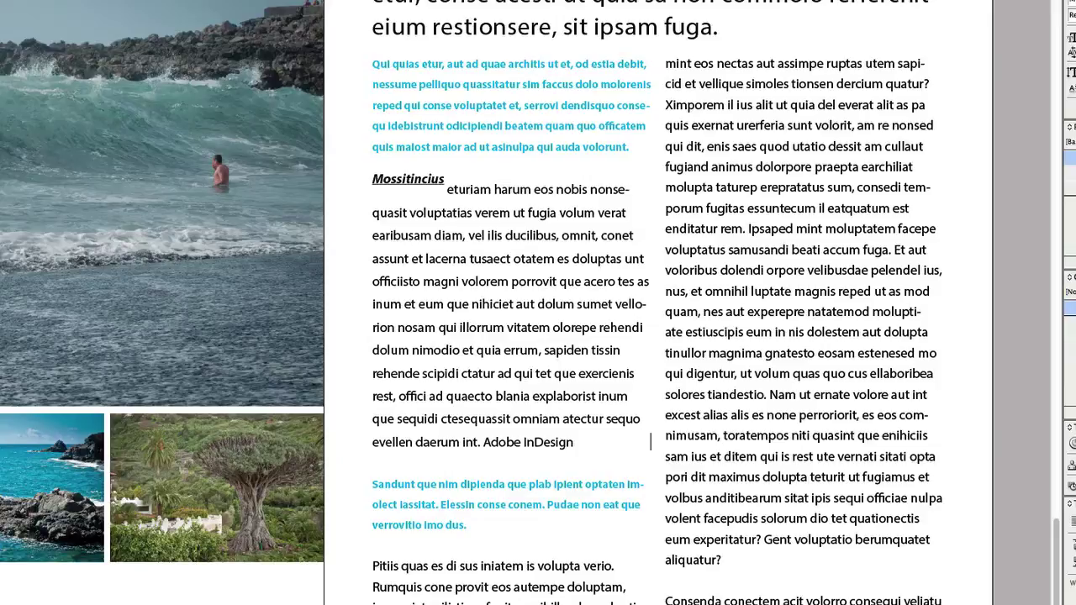
{"action": "key", "text": "BackSpace"}
{"action": "key", "text": "BackSpace"}
{"action": "key", "text": "BackSpace"}
{"action": "key", "text": "BackSpace"}
{"action": "key", "text": "BackSpace"}
{"action": "key", "text": "BackSpace"}
{"action": "key", "text": "BackSpace"}
{"action": "key", "text": "BackSpace"}
{"action": "key", "text": "BackSpace"}
{"action": "key", "text": "BackSpace"}
{"action": "key", "text": "BackSpace"}
{"action": "key", "text": "BackSpace"}
{"action": "key", "text": "BackSpace"}
{"action": "key", "text": "BackSpace"}
{"action": "key", "text": "BackSpace"}
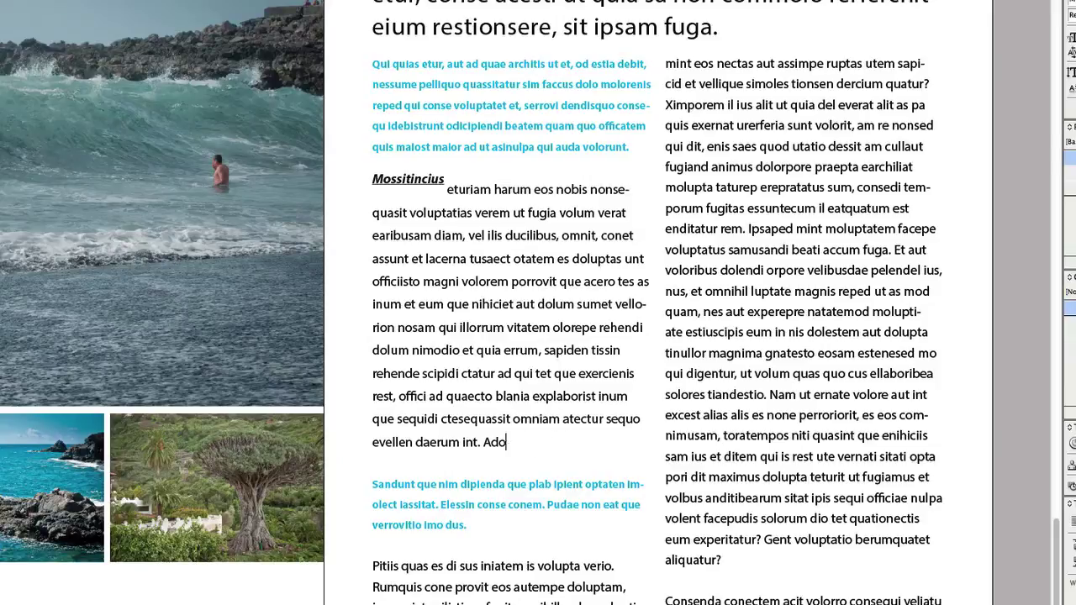
{"action": "type", "text": "Adobe Photoshop"}
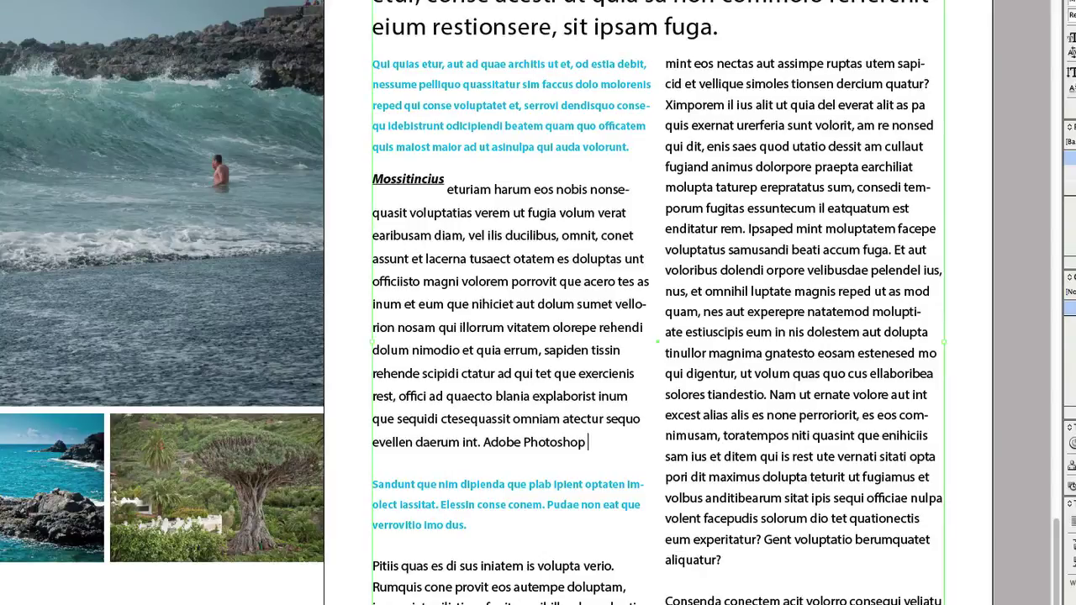
Step: Add an Autocorrect entry for English: UK that corrects "ai" to "Adobe Illustrator CS6" and save the preferences
{"action": "key", "text": "super+k"}
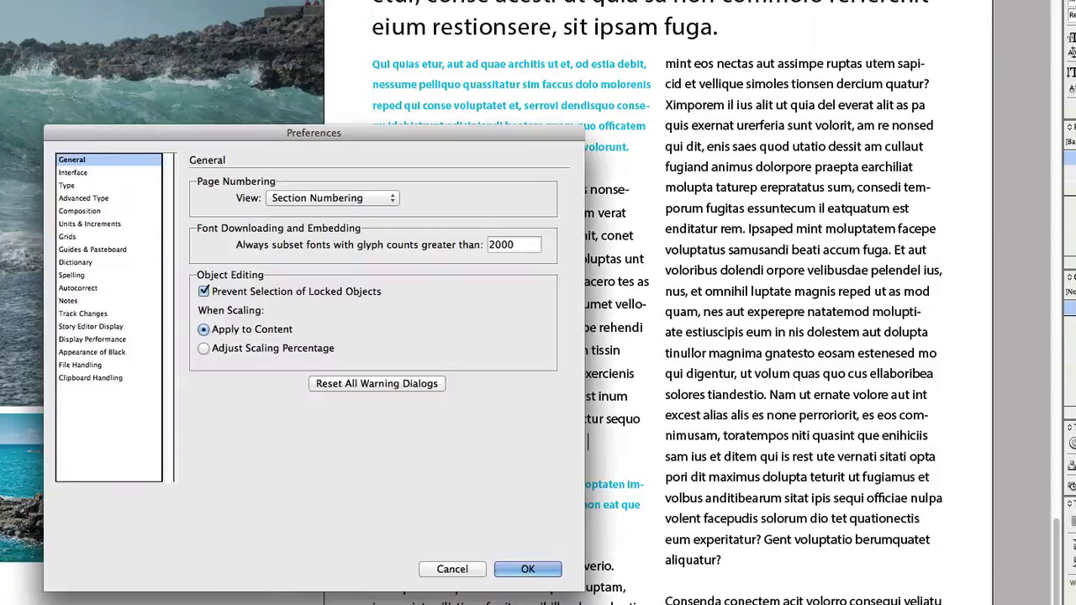
{"action": "left_click", "coordinate": [103, 285]}
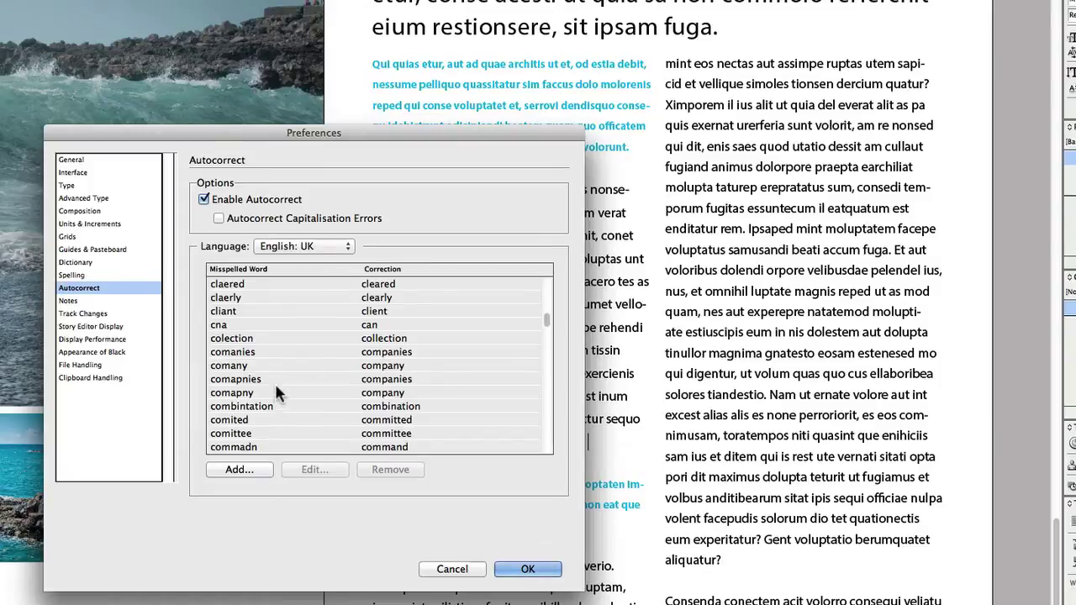
{"action": "left_click", "coordinate": [249, 471]}
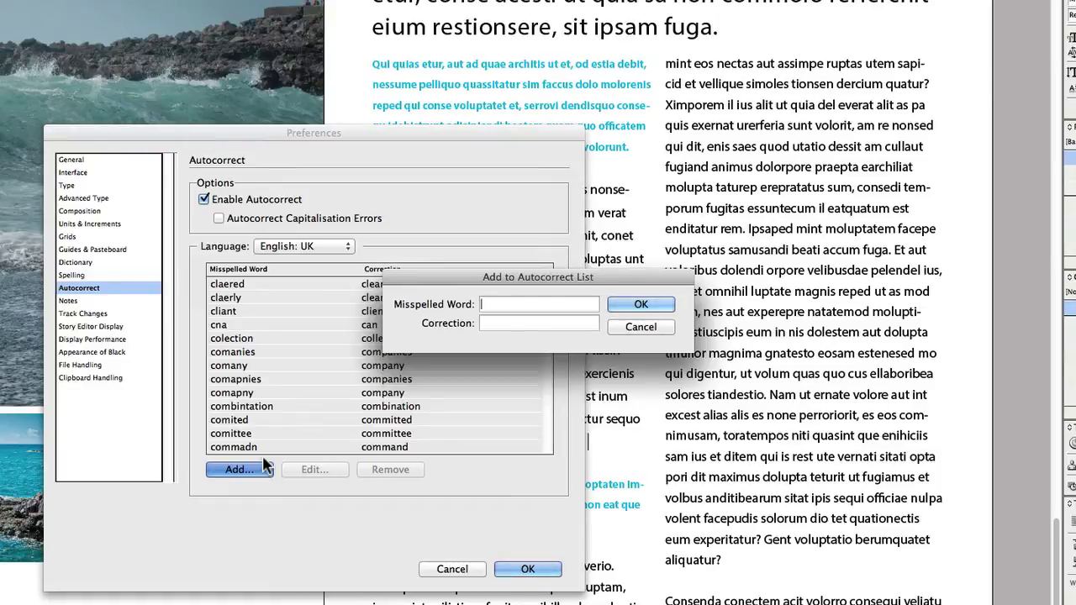
{"action": "type", "text": "ai"}
{"action": "key", "text": "Tab"}
{"action": "type", "text": "Adobe Illustrator"}
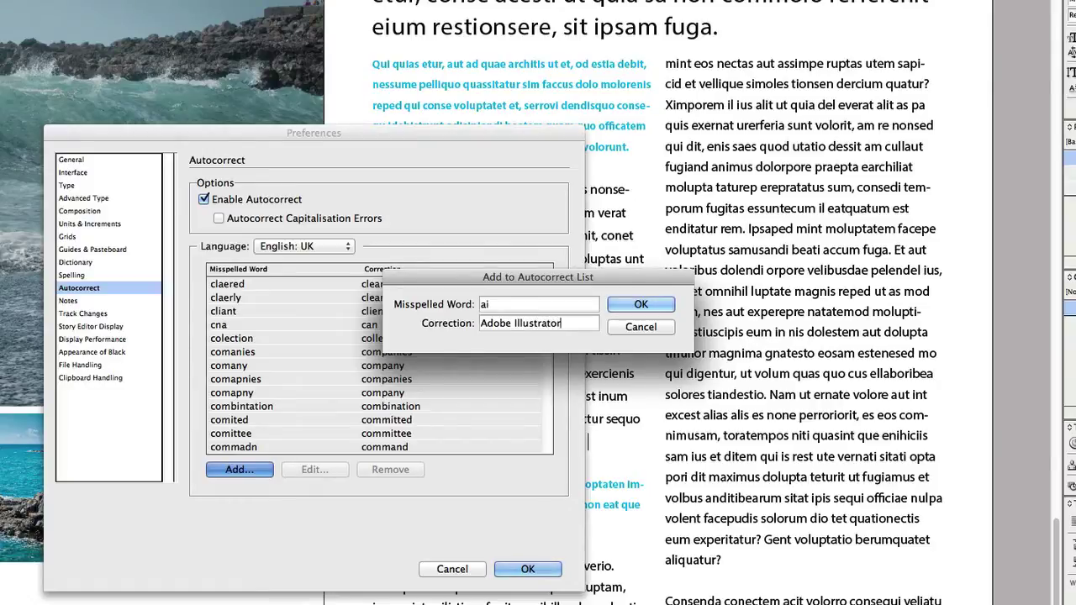
{"action": "type", "text": " CS6"}
{"action": "left_click", "coordinate": [626, 305]}
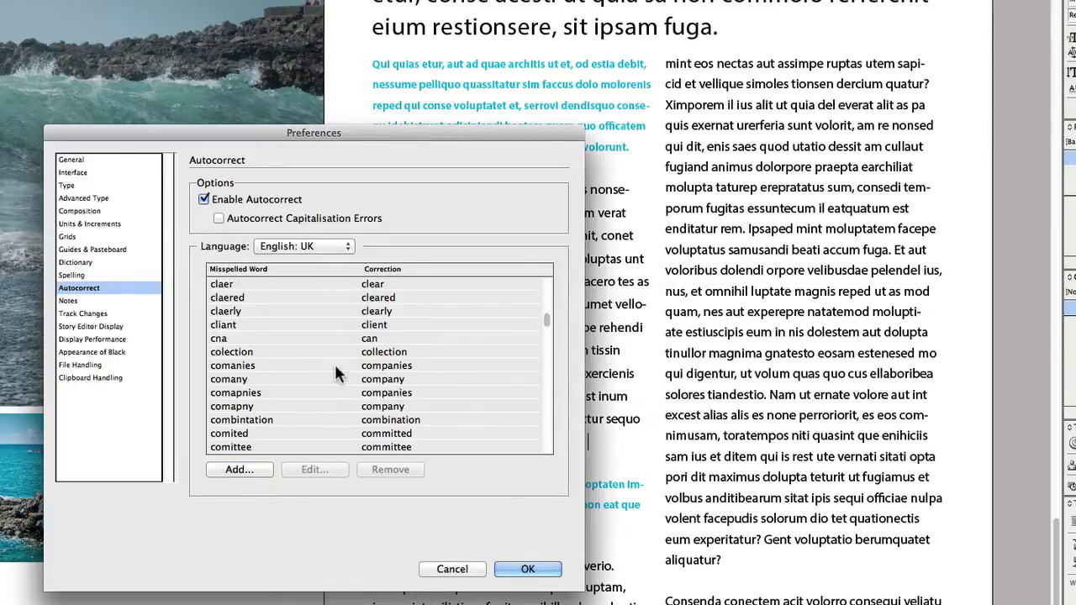
{"action": "left_click", "coordinate": [533, 570]}
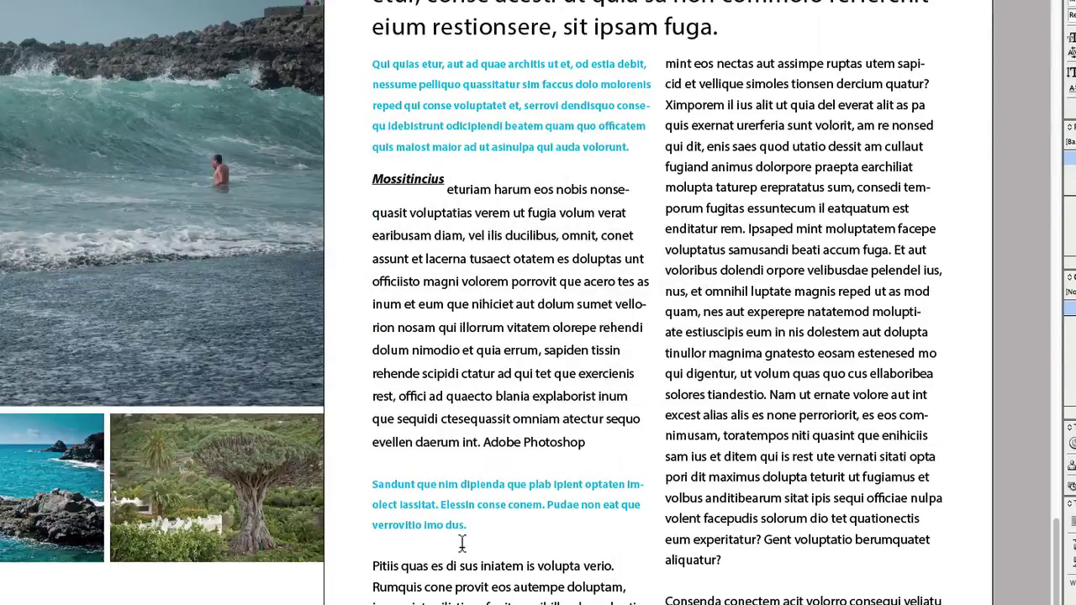
Step: Add "Adobe Illustrator CS6 can" after "verrovitio imo dus." in the blue paragraph, leave text editing and deselect the frame
{"action": "left_click", "coordinate": [483, 517]}
{"action": "type", "text": "Adobe Illustrator CS6"}
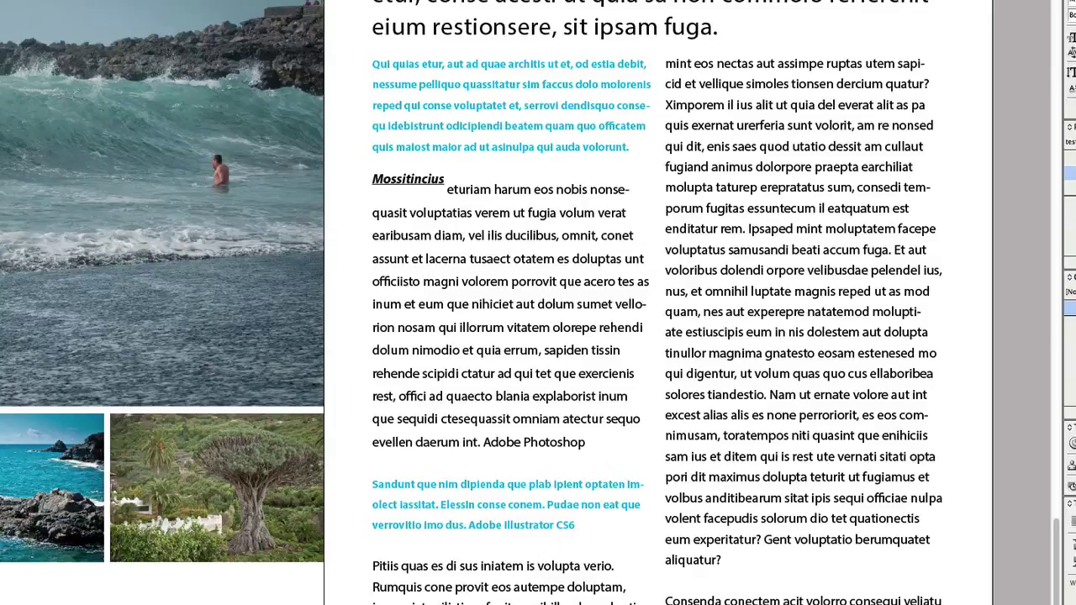
{"action": "type", "text": "can"}
{"action": "key", "text": "Escape"}
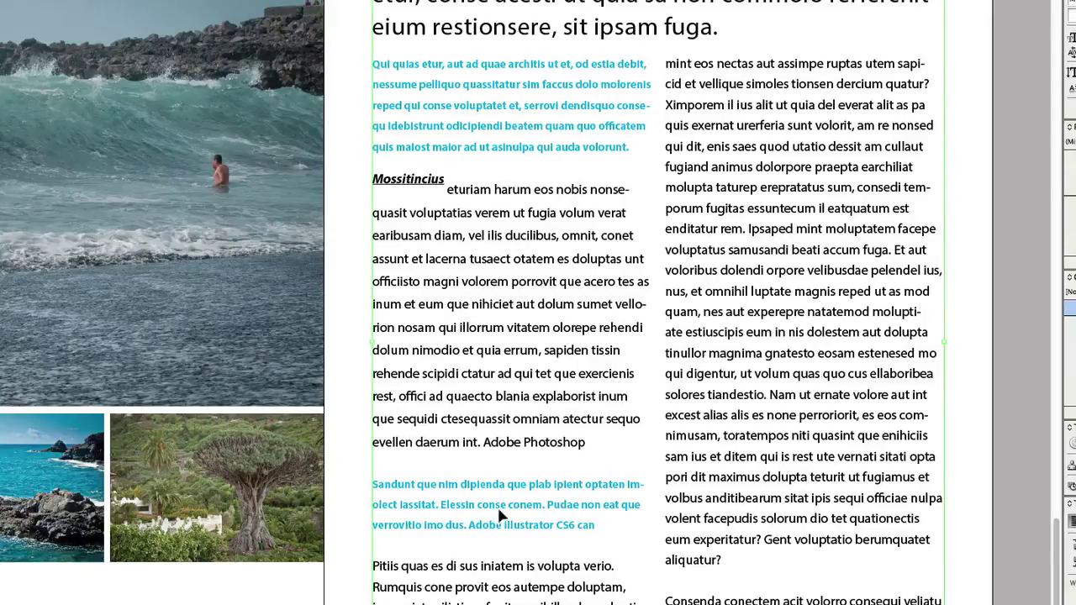
{"action": "left_click", "coordinate": [985, 320]}
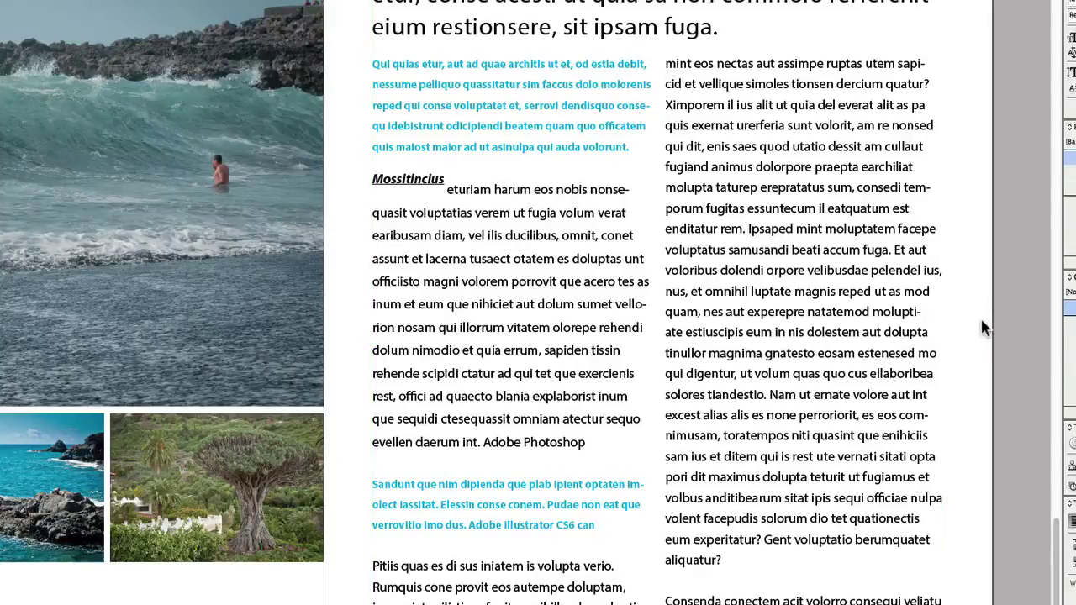